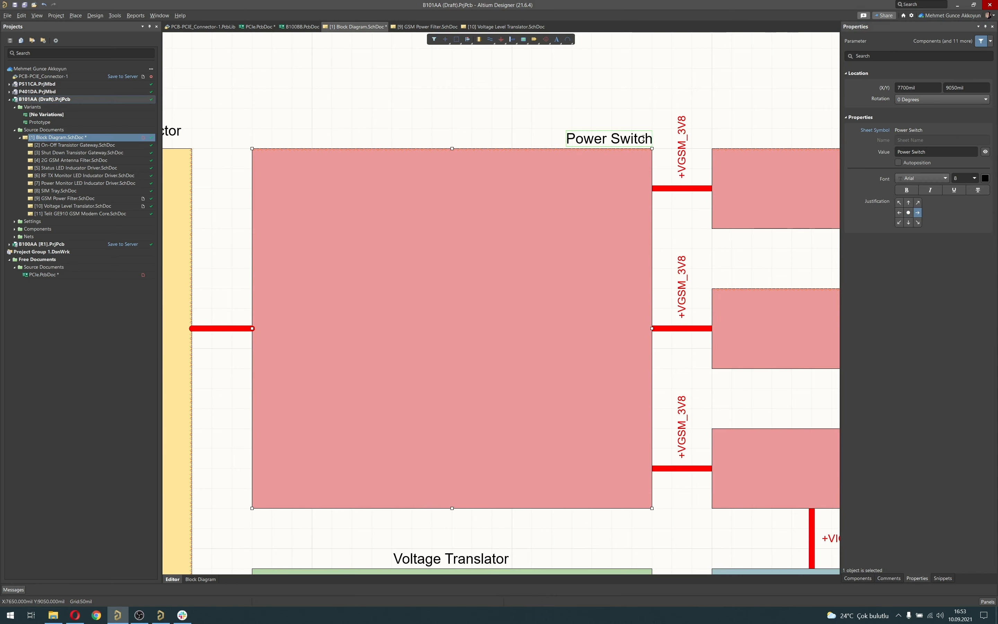
- Add a new schematic sheet to the B101AA (Draft) project
right_click_drag(518, 134, 504, 136)
right_click(59, 99)
mouse_move(119, 116)
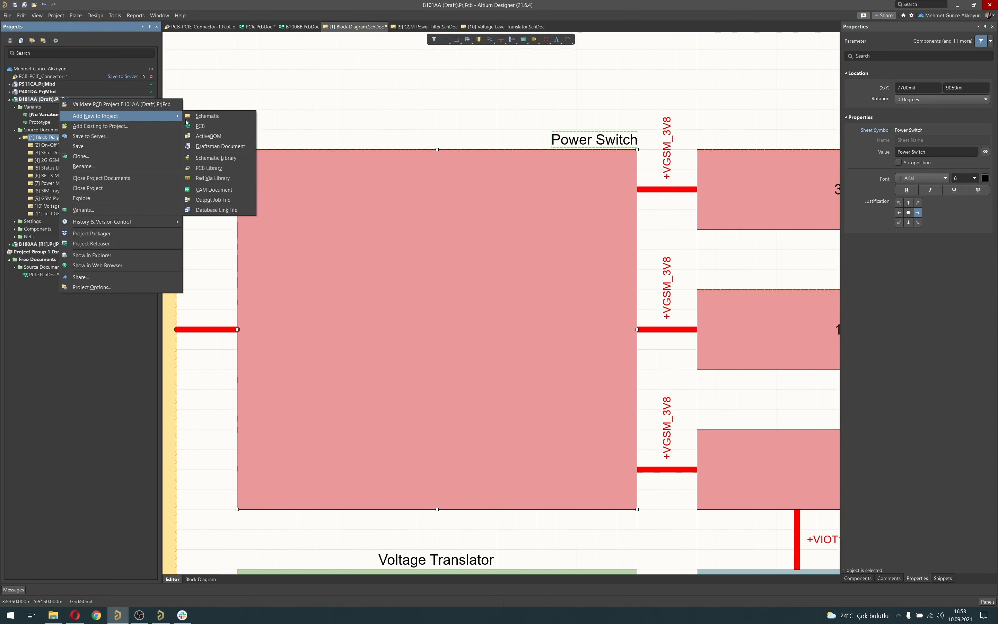
left_click(210, 117)
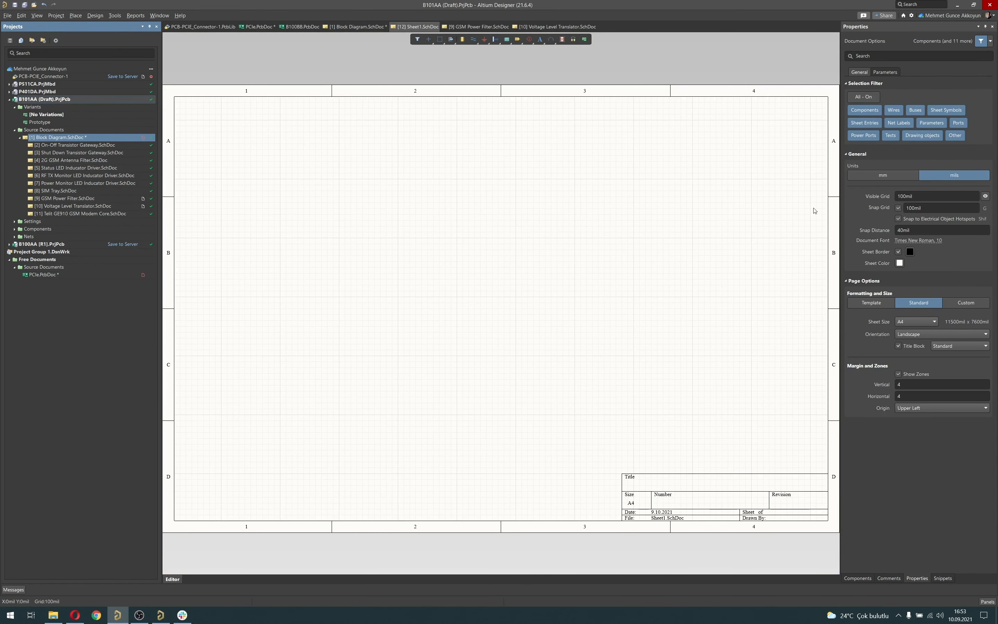
- Apply the non-portrait A4 Template (v. 1) from the account's server templates to the new sheet
left_click(871, 303)
left_click(936, 320)
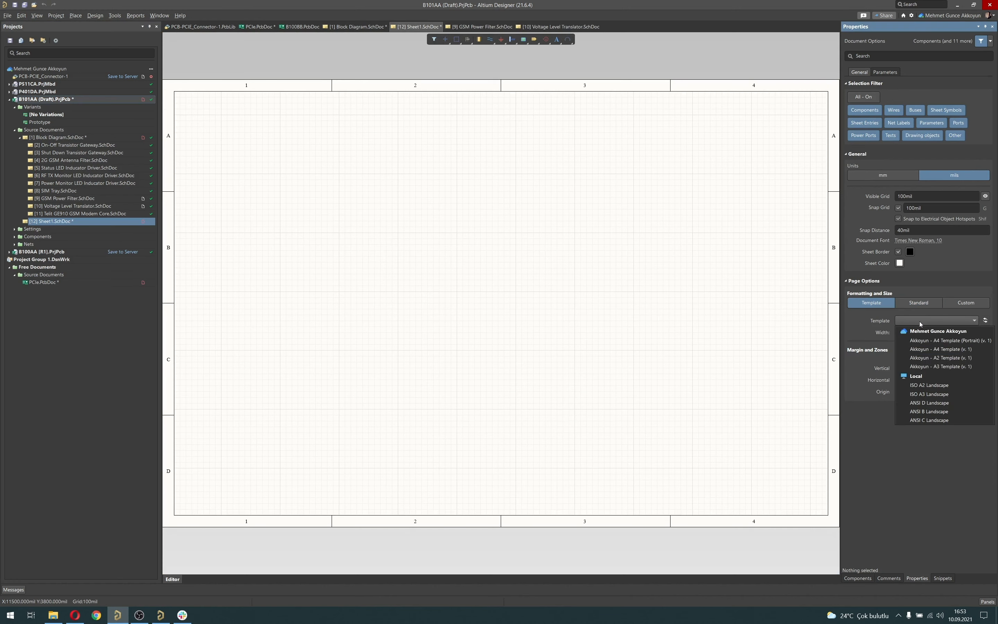
left_click(943, 350)
left_click(521, 361)
left_click(539, 319)
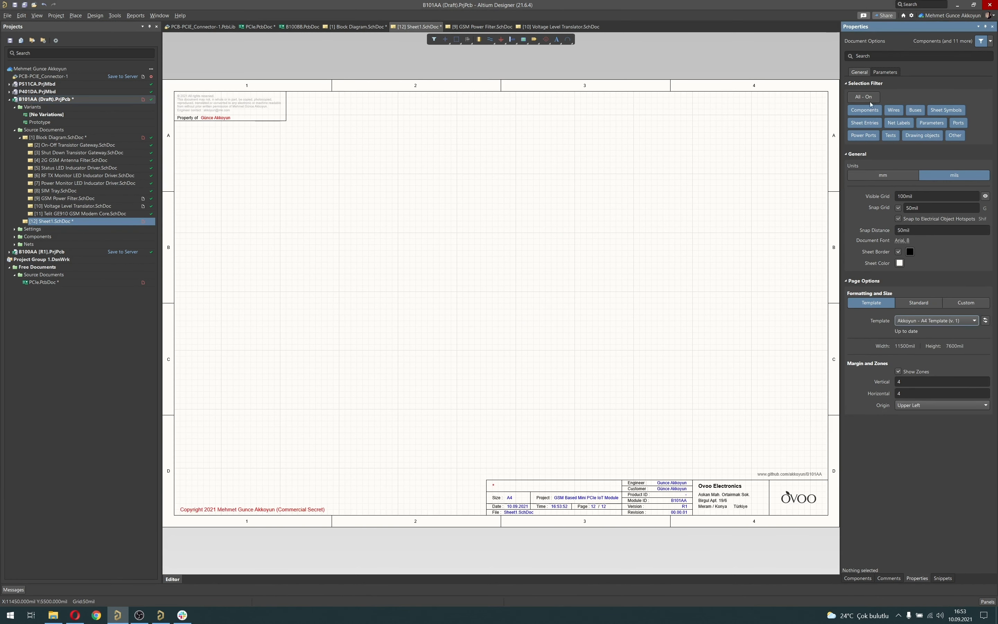
- Set the sheet's Title parameter to GSM Modem Main Power Switch and save the sheet as Main Power Switch.SchDoc
left_click(885, 72)
left_click(931, 200)
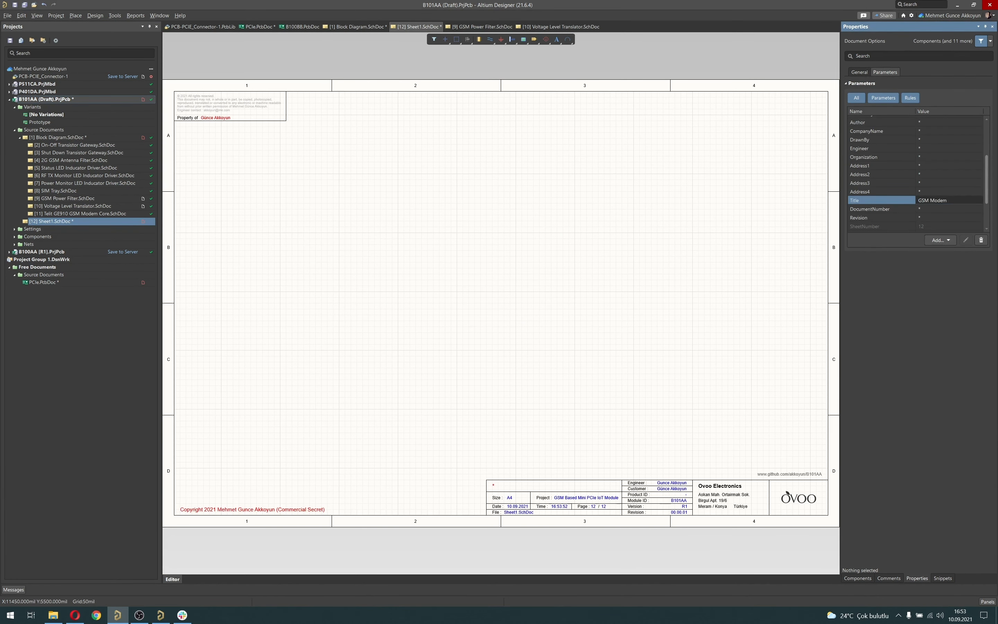
key("Return")
scroll(524, 423, "down", 1, "ctrl")
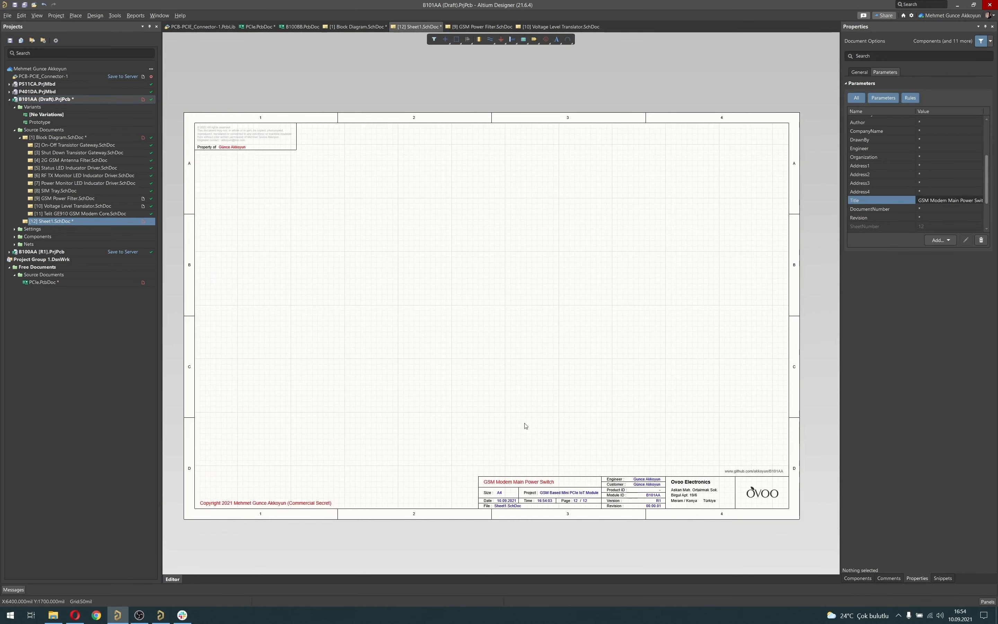
key("ctrl+s")
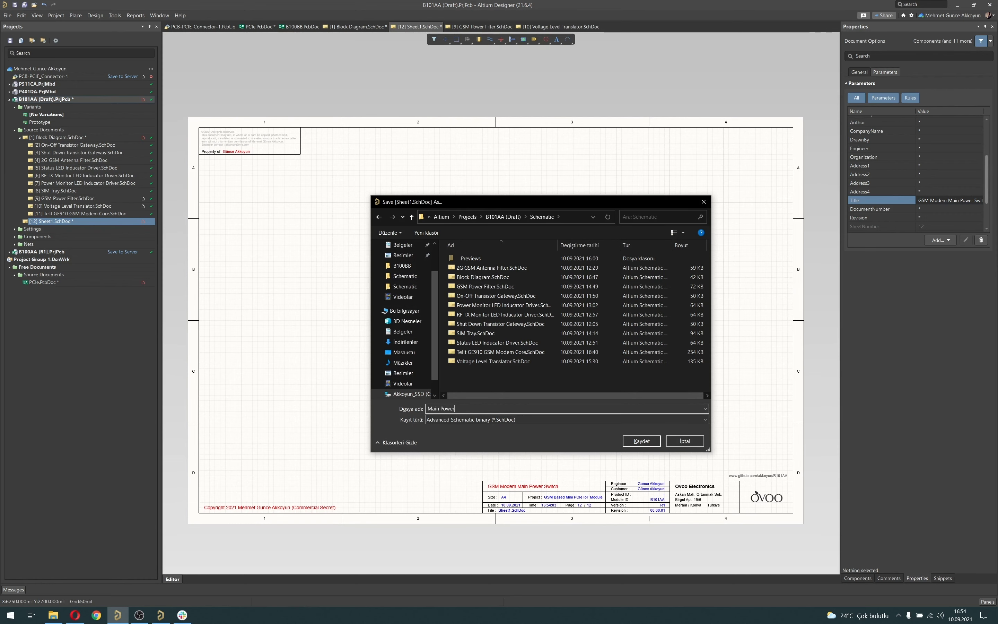
key("Return")
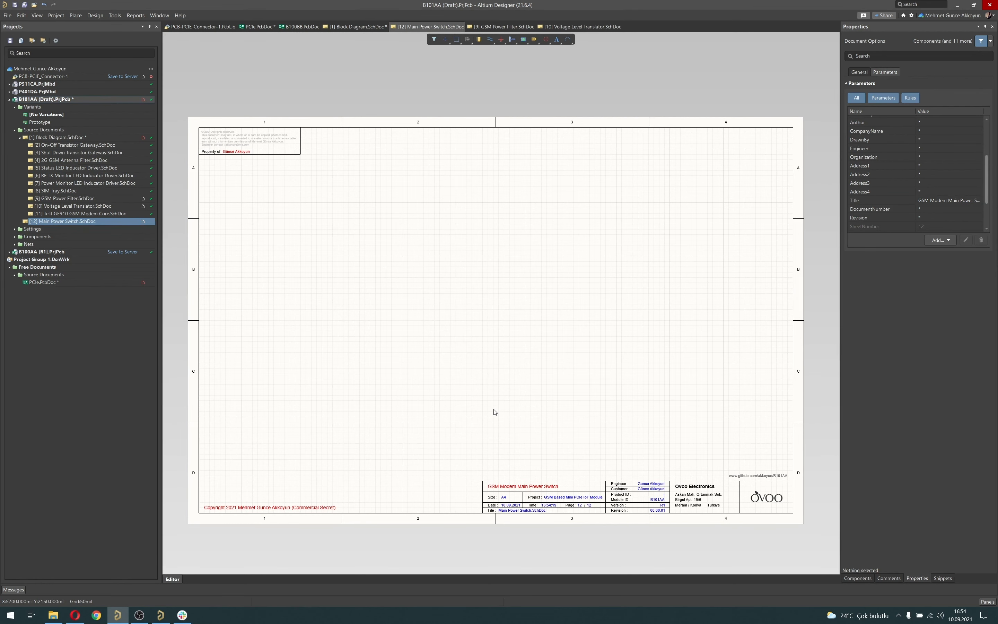
- Search the component library for TPS22 and place the TPS22917DBVR load switch near the middle of the sheet
right_click_drag(510, 403, 503, 334)
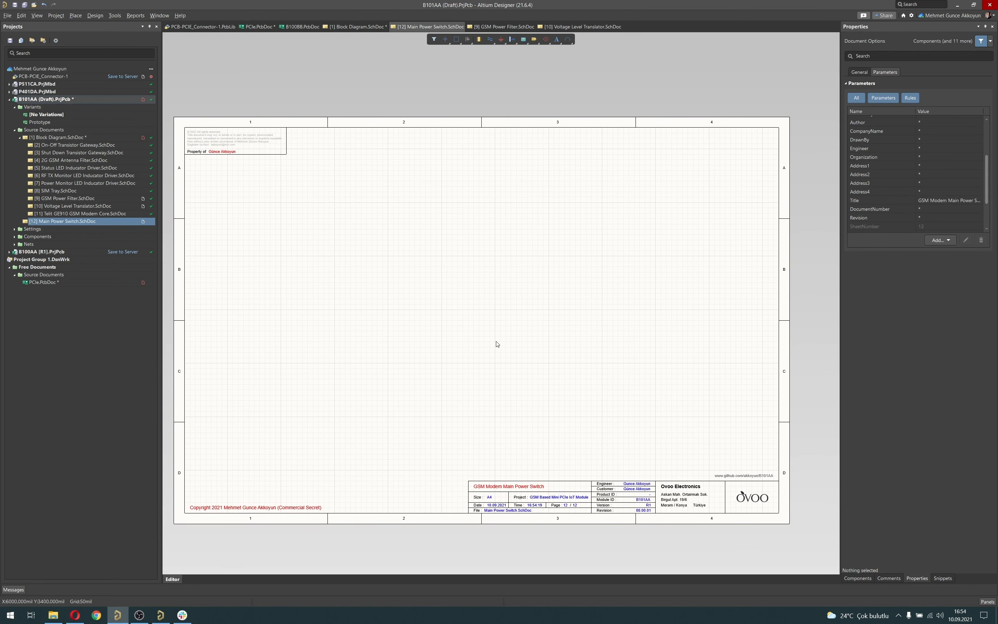
right_click_drag(480, 309, 478, 307)
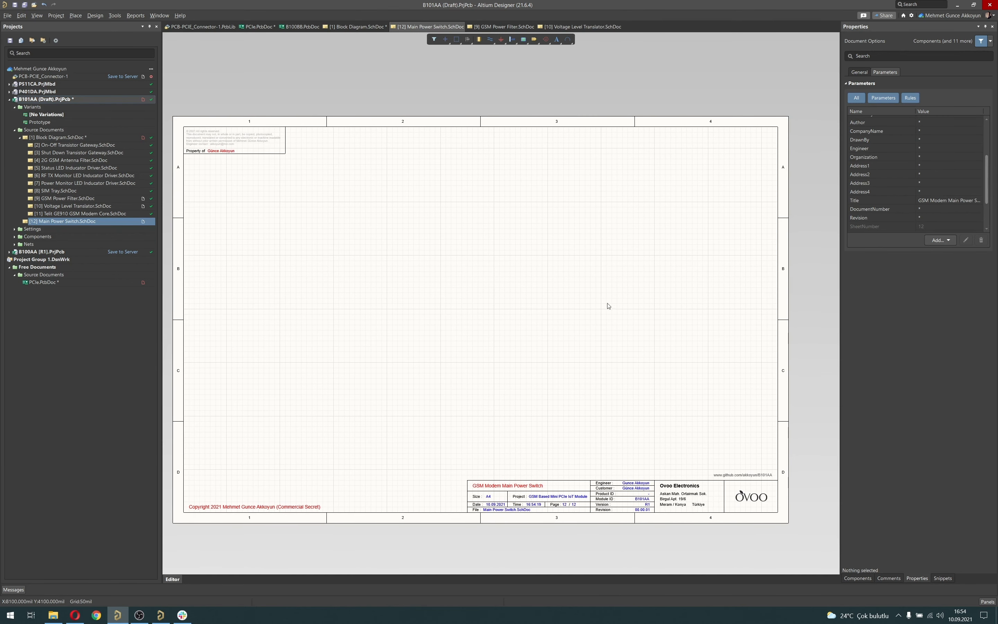
left_click(859, 72)
left_click(857, 579)
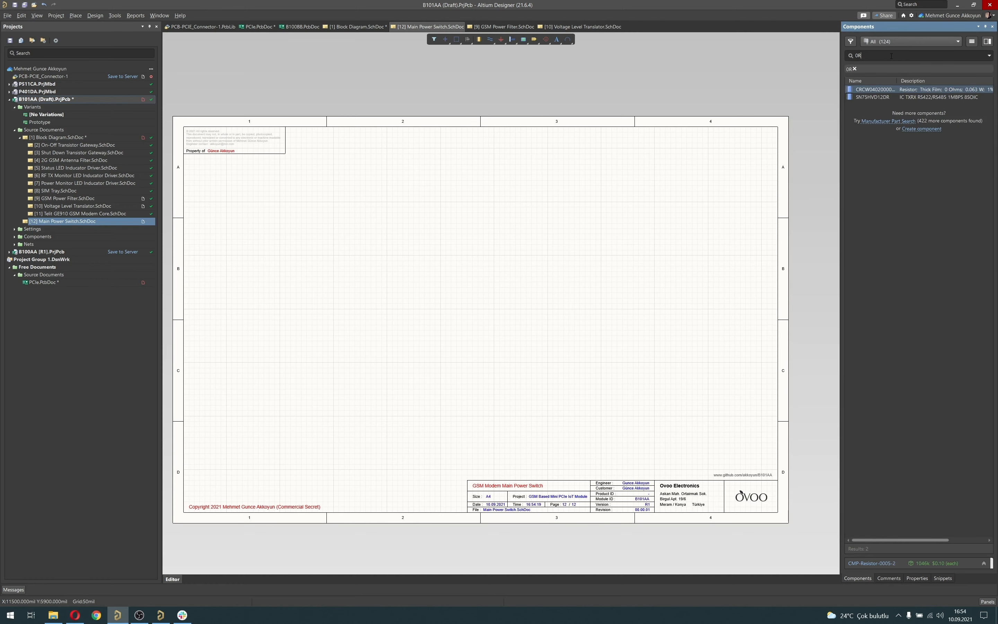
left_click(892, 55)
type("TPS")
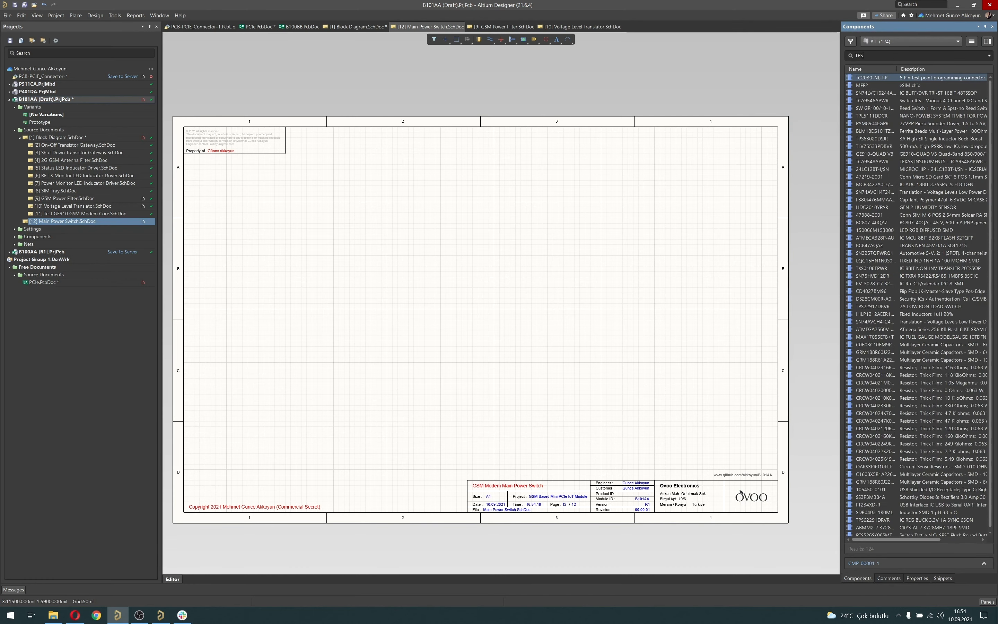
type("22")
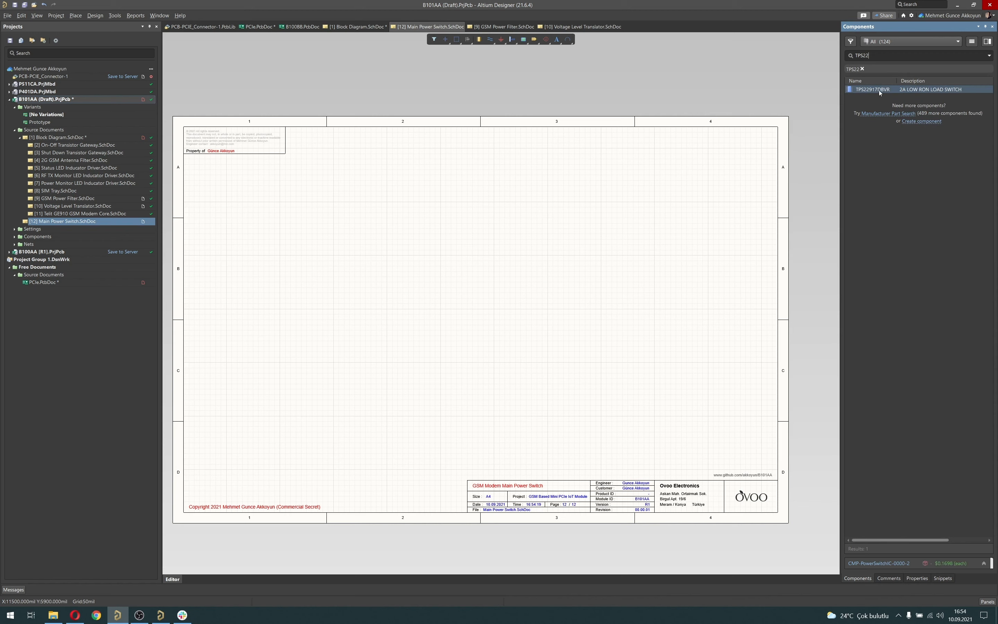
double_click(880, 89)
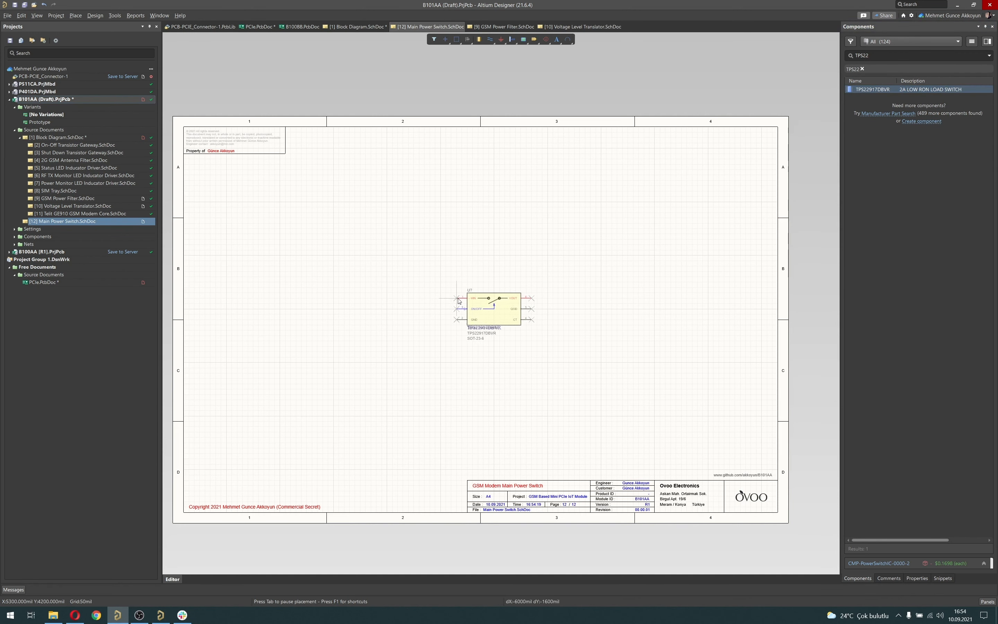
left_click(456, 298)
key("Escape")
- Hide the comment text of the placed TPS22917DBVR load switch
left_click(918, 579)
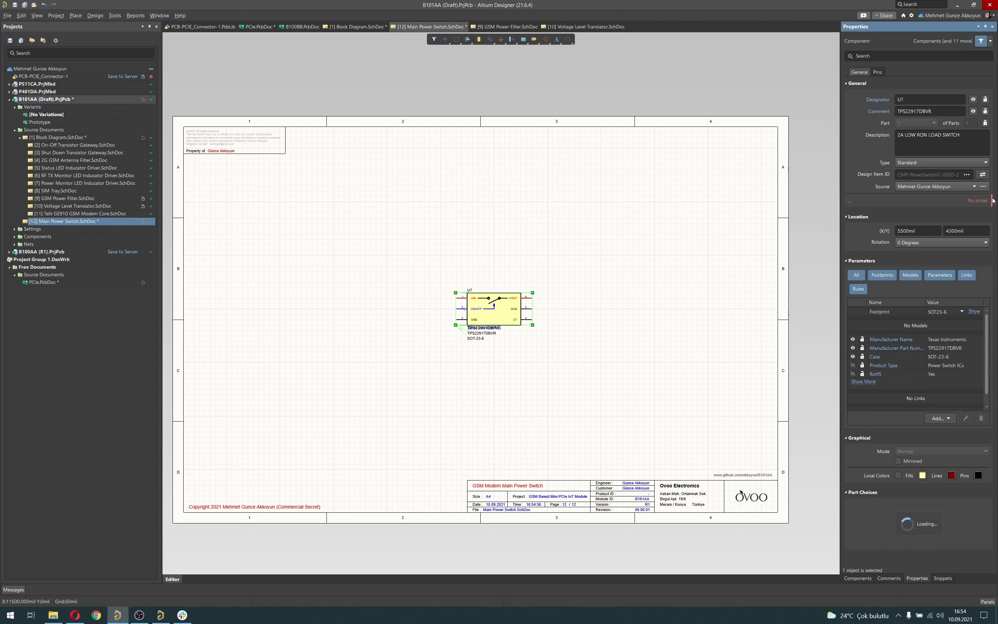
left_click(973, 112)
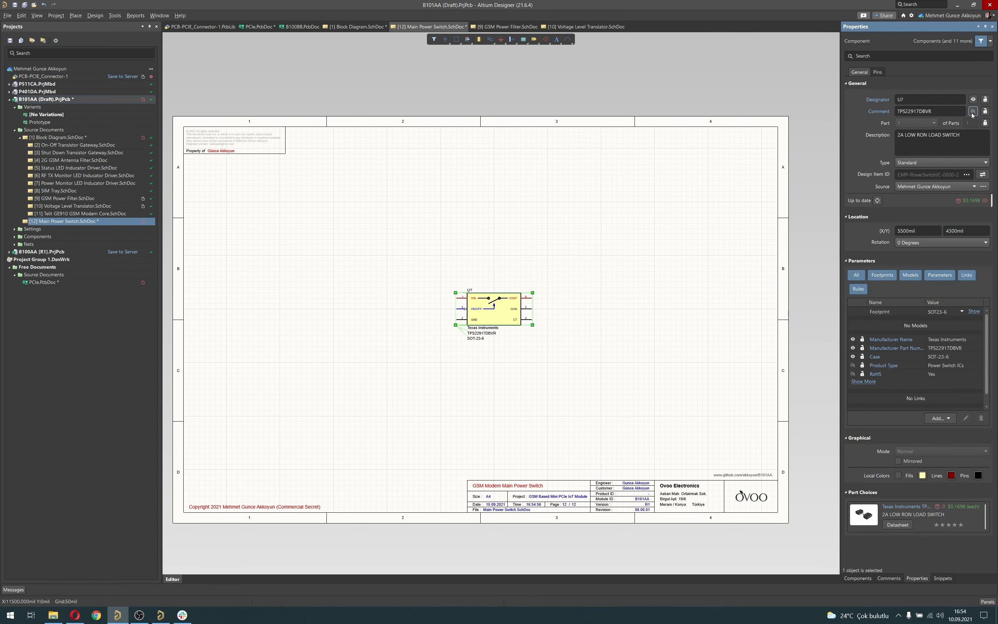
left_click(595, 307)
scroll(496, 308, "up", 5, "ctrl")
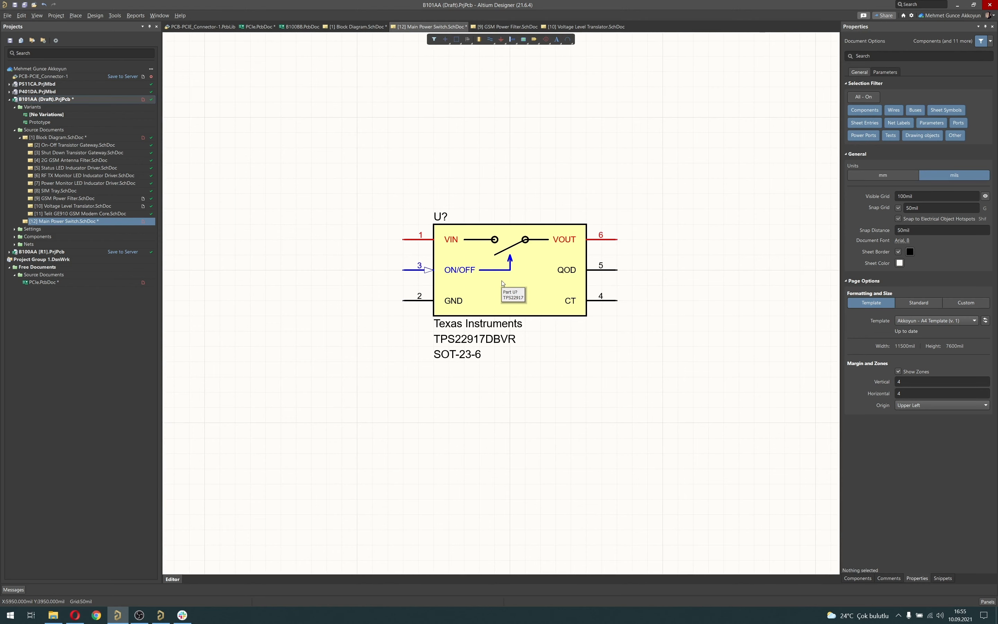
scroll(503, 283, "down", 3, "ctrl")
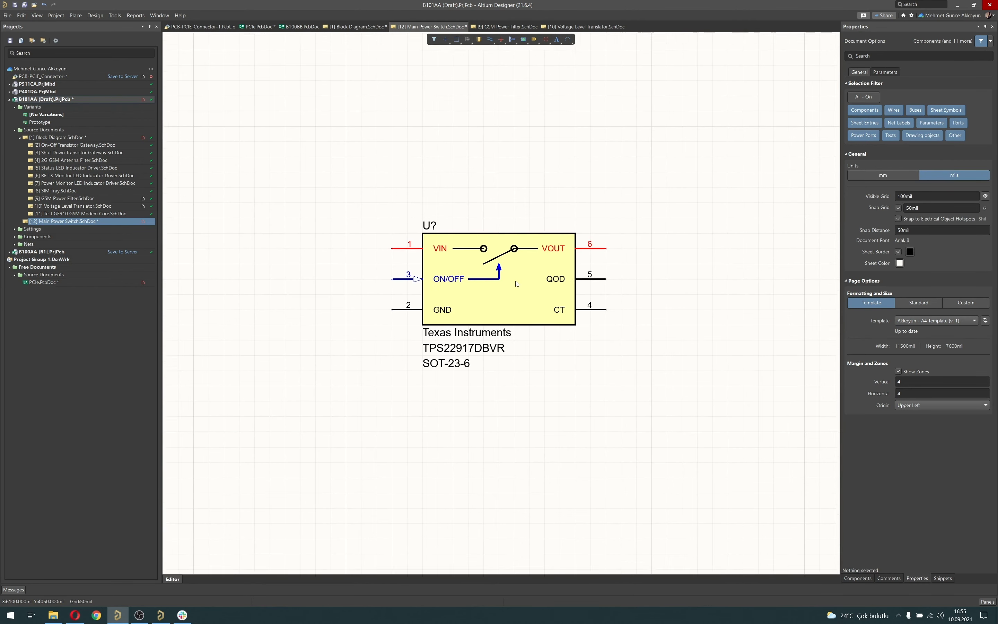
right_click_drag(514, 283, 511, 284)
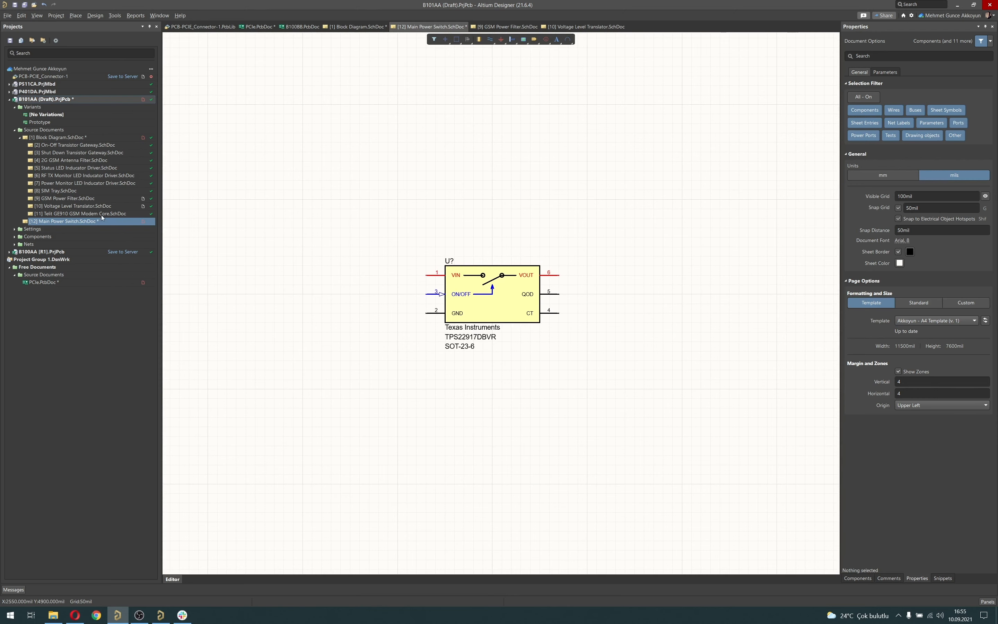
- Copy the +VGSM_3V8 power port and a red wire from GSM Power Filter.SchDoc onto the Main Power Switch sheet
left_click(65, 200)
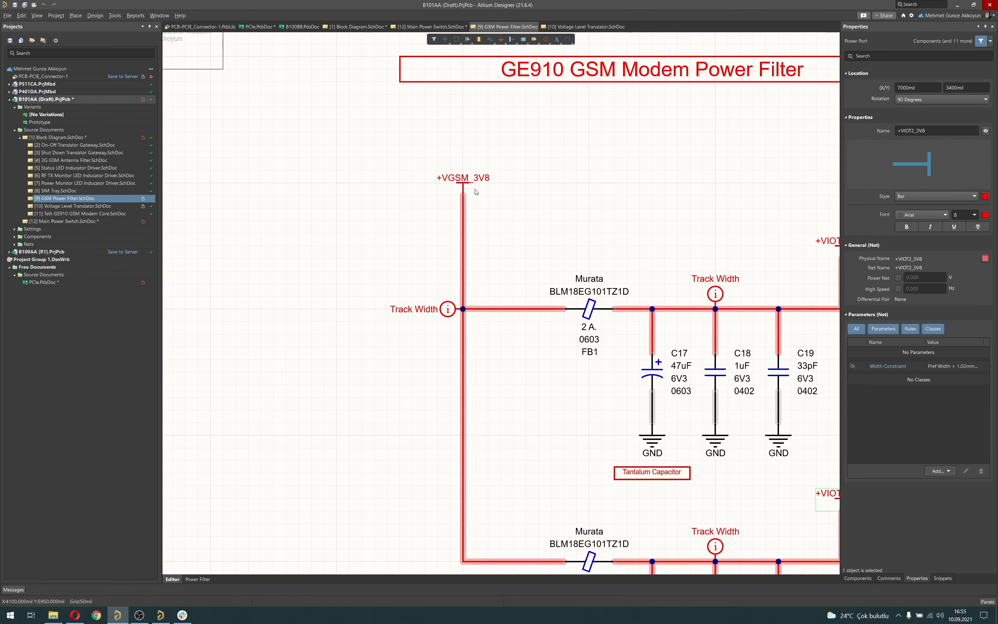
left_click(491, 309, "shift")
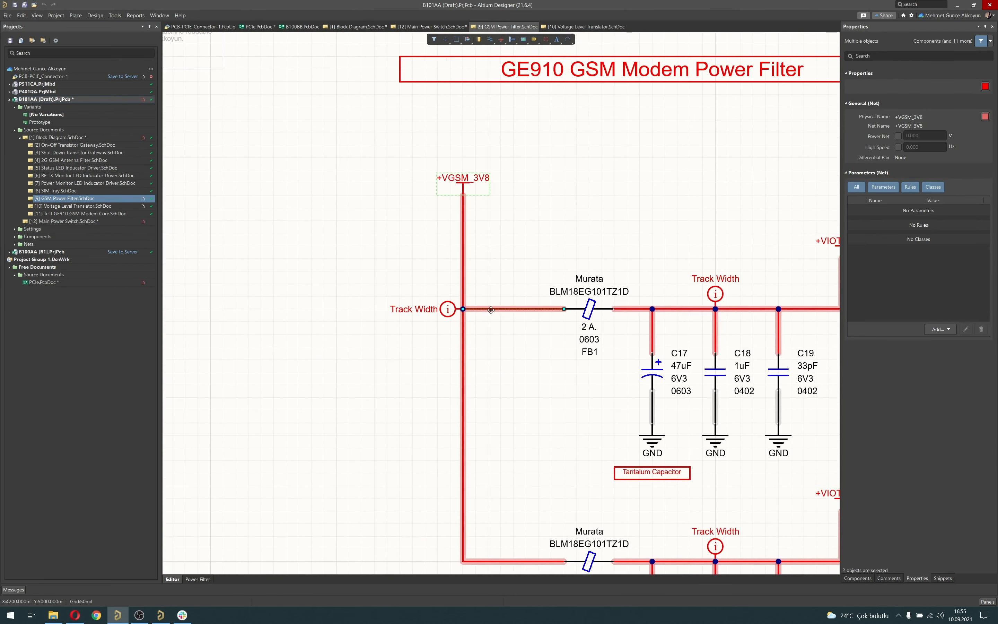
key("ctrl+c")
left_click(63, 222)
key("ctrl+v")
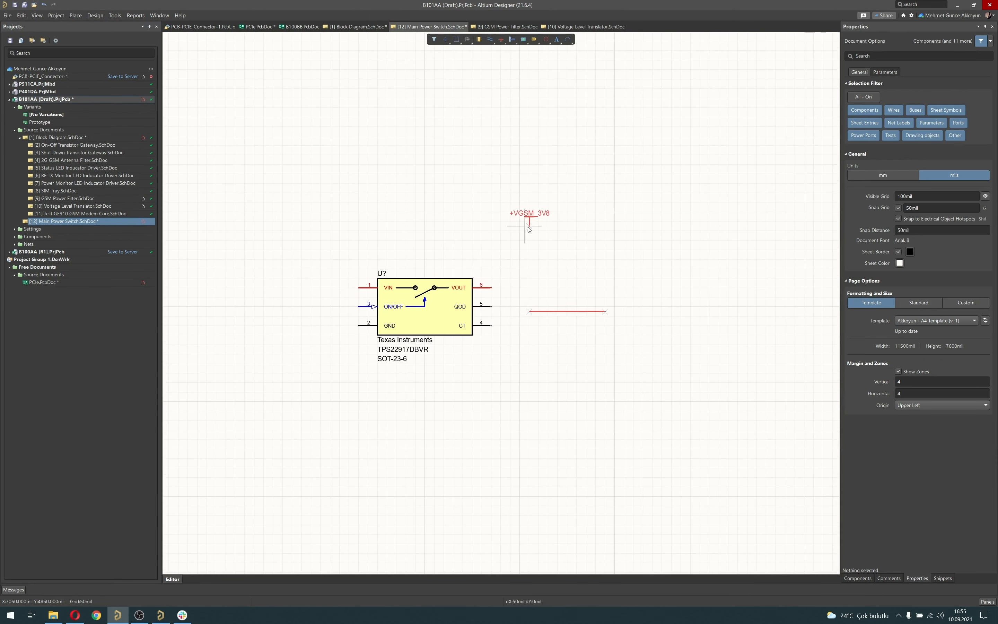
left_click(520, 221)
- Cut the pasted wire and paste it back rotated vertically, attached to the lower end of the +VGSM_3V8 port
left_click(532, 306)
scroll(533, 295, "up", 2, "ctrl")
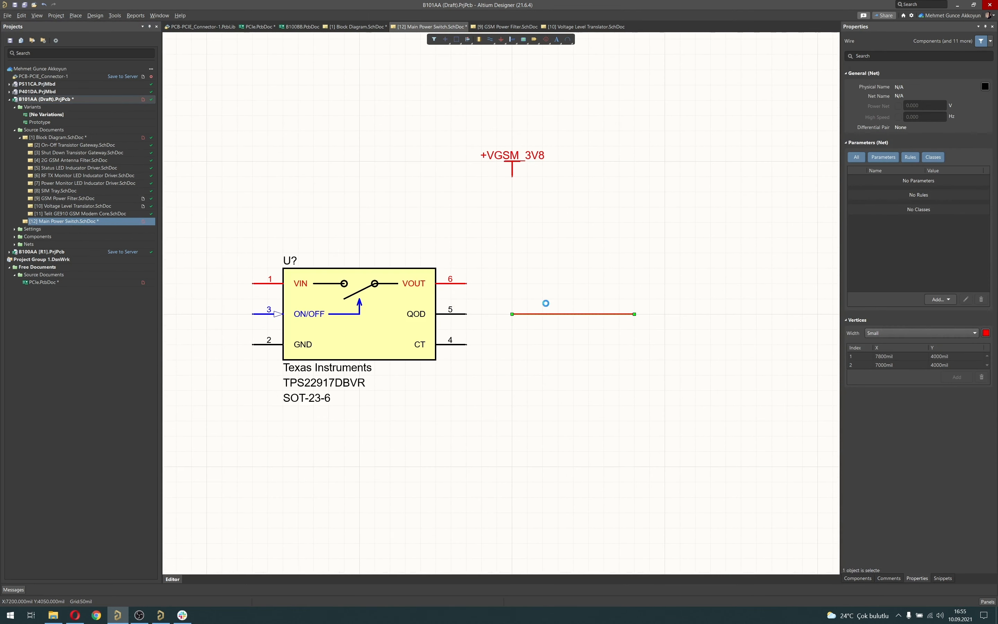
key("ctrl+x")
key("ctrl+v")
key("space")
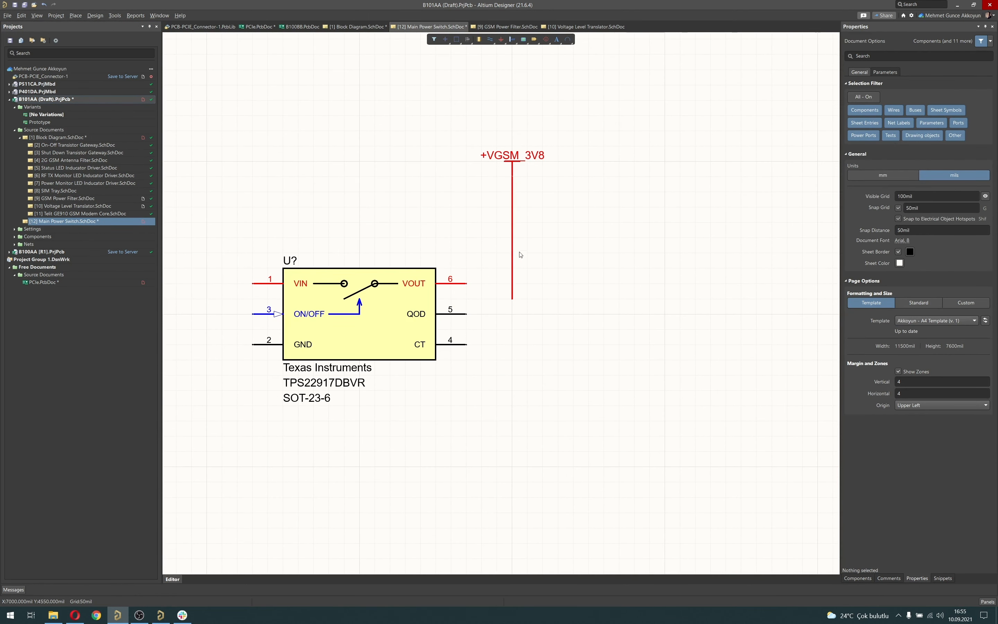
left_click(512, 299)
- Connect the wire's lower end to the load switch's VOUT pin with a right-angle bend and save the sheet
left_click_drag(512, 299, 467, 284)
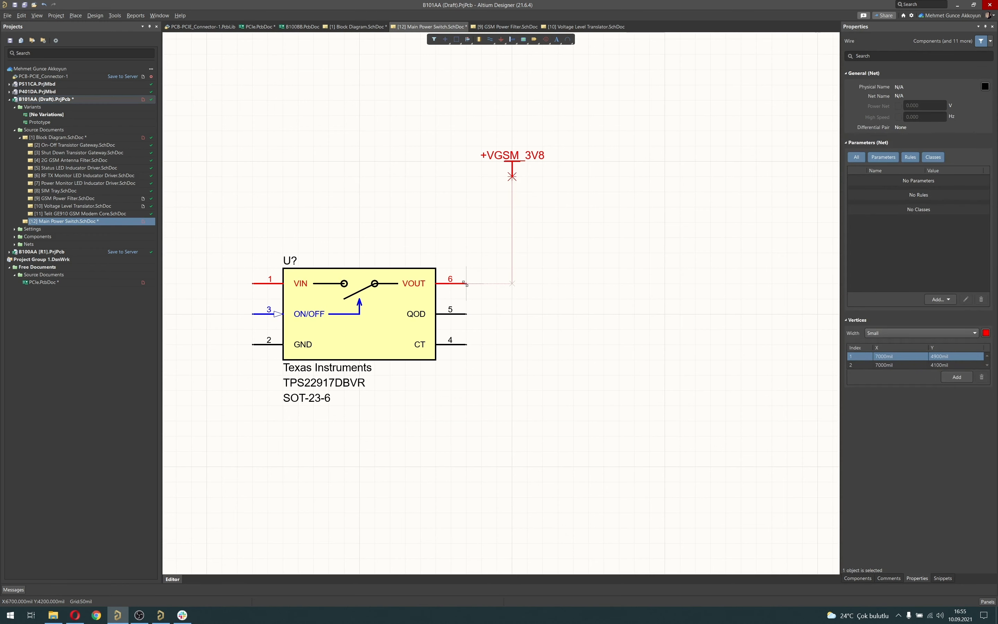
left_click(549, 244)
right_click_drag(547, 243, 692, 278)
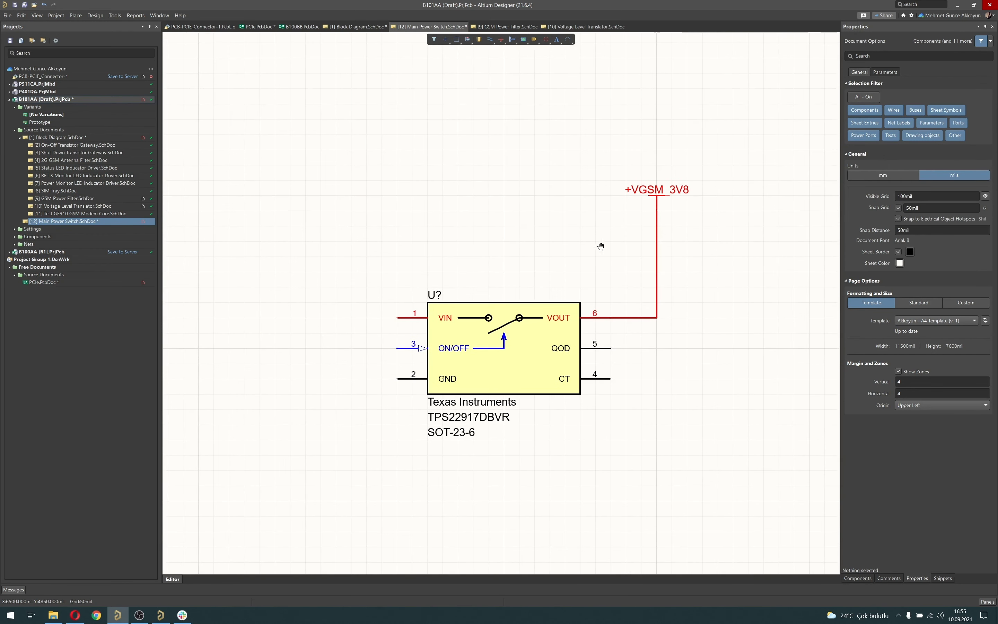
key("ctrl+Page_Down")
key("ctrl+s")
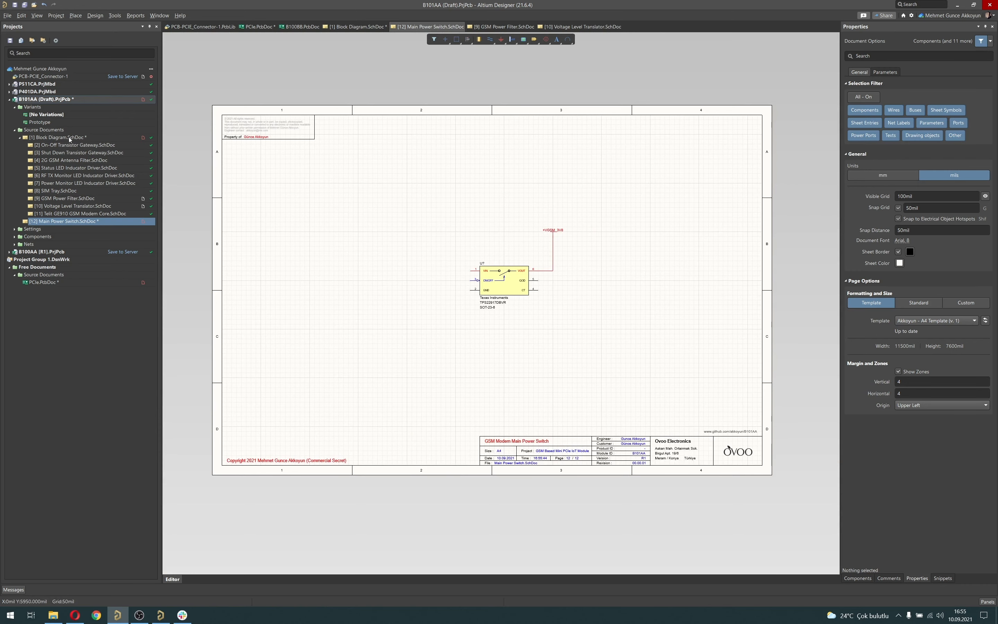
- Link the Power Switch sheet symbol in the block diagram to Main Power Switch.SchDoc
key("ctrl+shift+Tab")
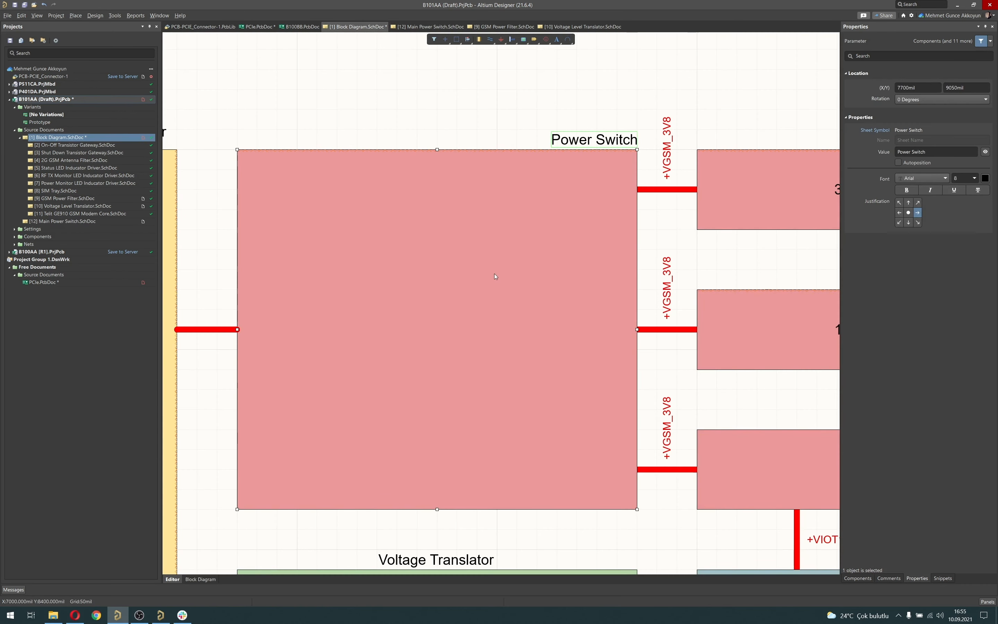
left_click(494, 273)
left_click(984, 237)
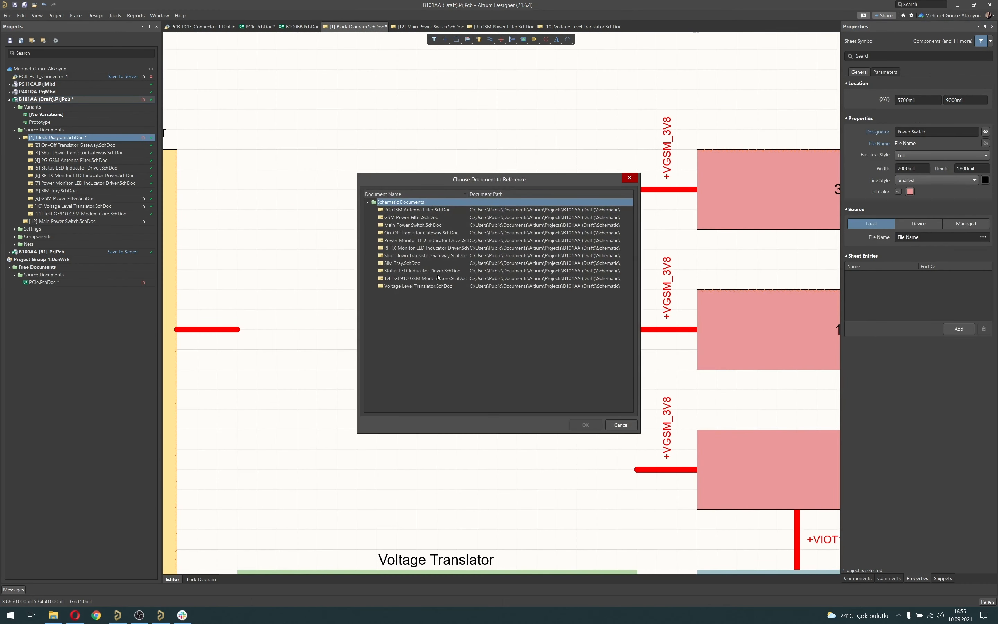
left_click(411, 224)
left_click(584, 425)
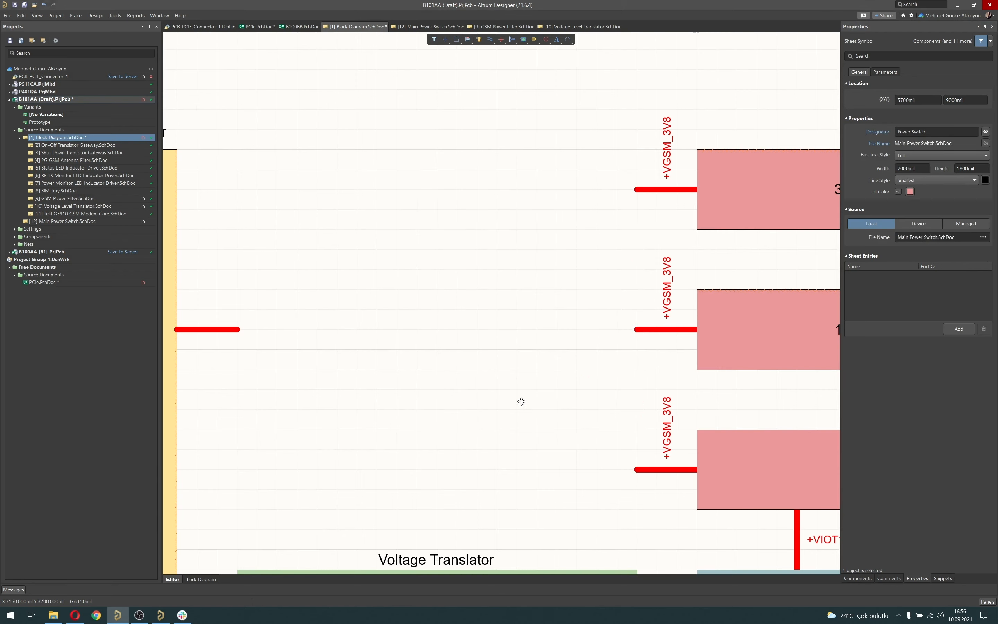
- On the Main Power Switch sheet, move the +VGSM_3V8 port and its vertical wire farther from the load switch, to X 7500 mil
left_click(67, 221)
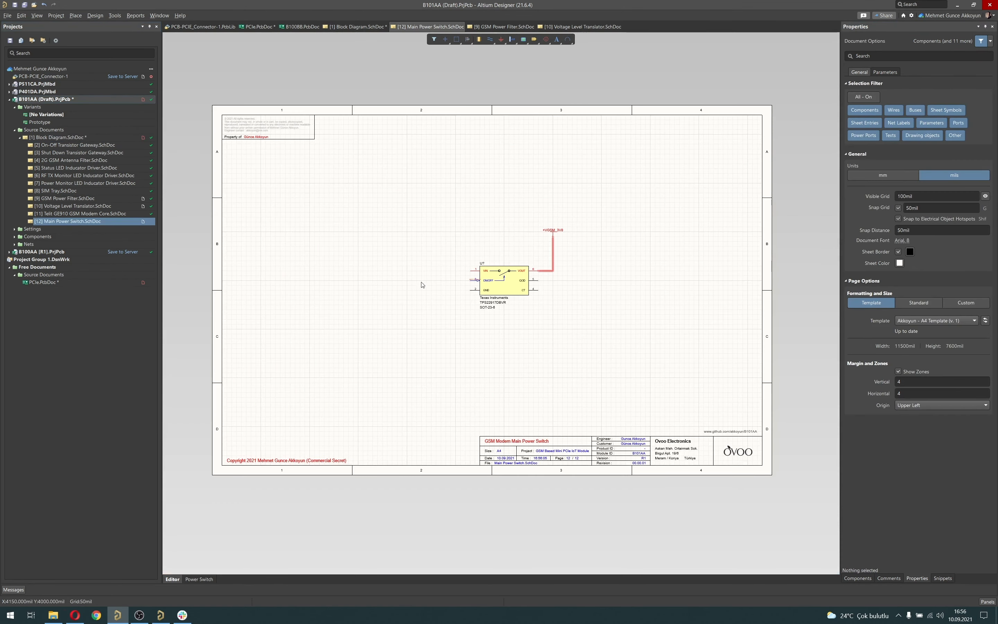
scroll(396, 316, "up", 5, "ctrl")
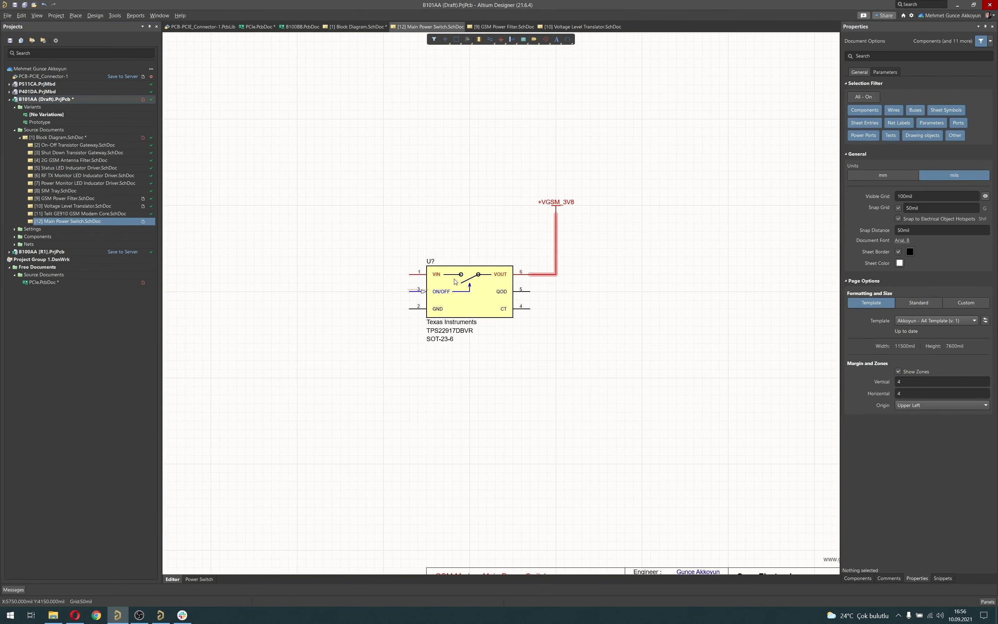
right_click_drag(435, 247, 432, 247)
right_click_drag(497, 221, 384, 213)
left_click_drag(495, 177, 556, 185)
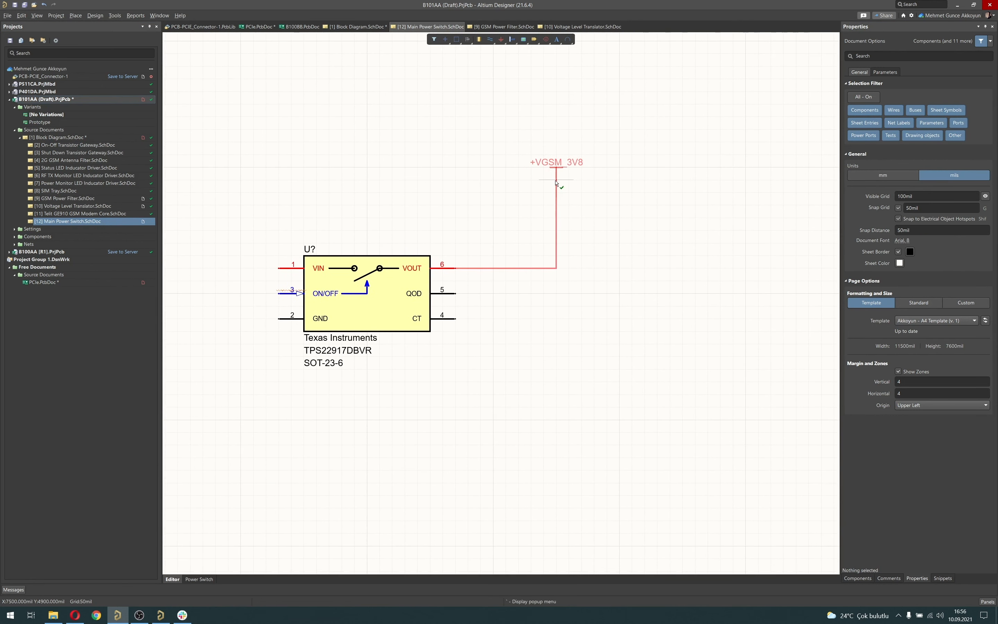
right_click_drag(515, 192, 576, 211)
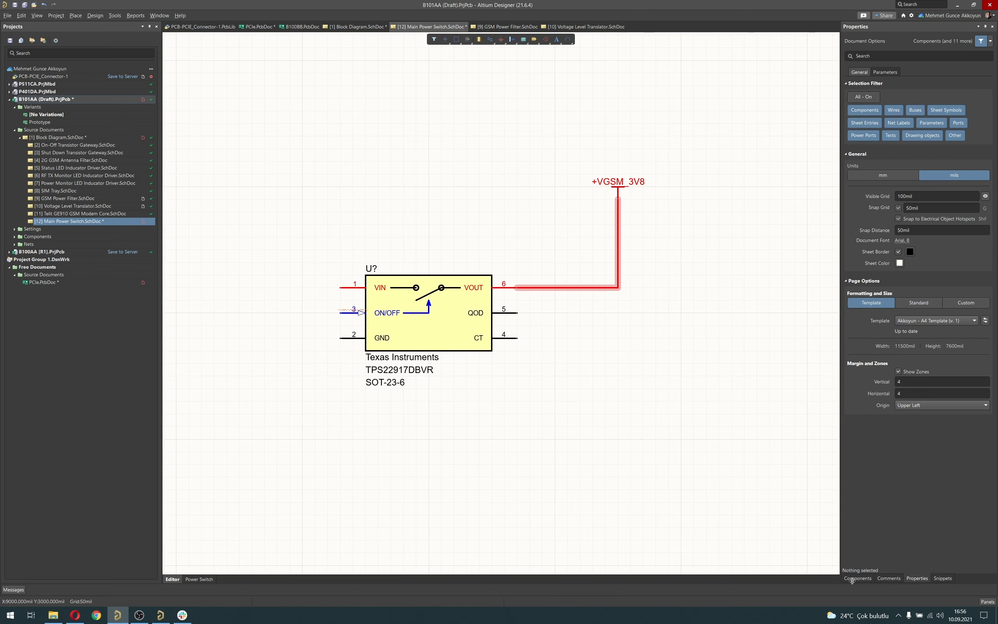
- Search the components for 330R and place the 0402 resistor horizontally beside the load switch's QOD pin
left_click(869, 579)
type("330")
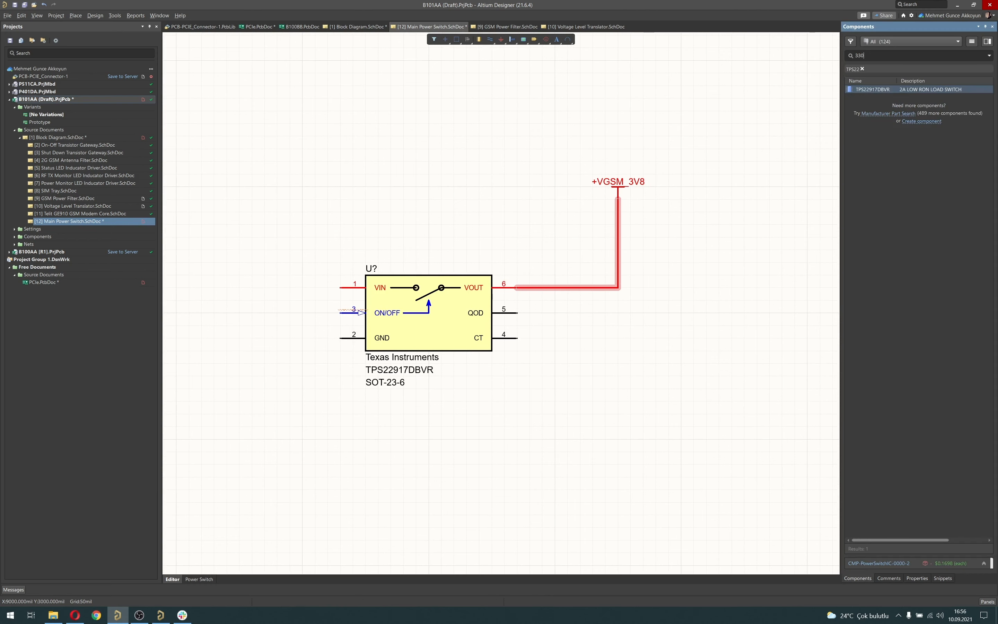
type("R")
key("Return")
double_click(873, 89)
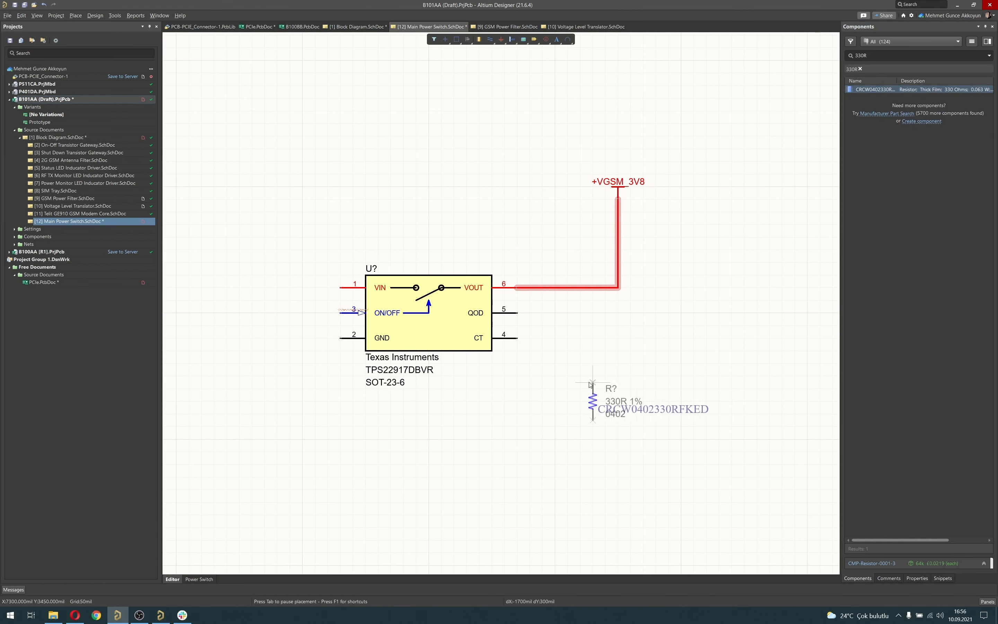
key("space")
left_click(536, 313)
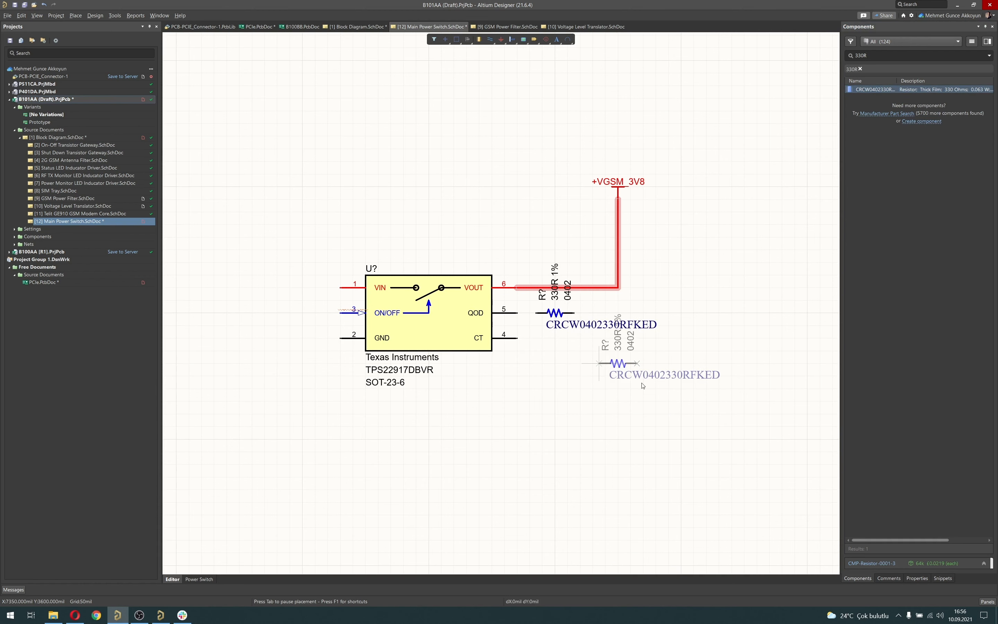
key("Escape")
- Hide the resistor's comment, then rotate its 330R 1% value to horizontal and centre it below the symbol
key("F11")
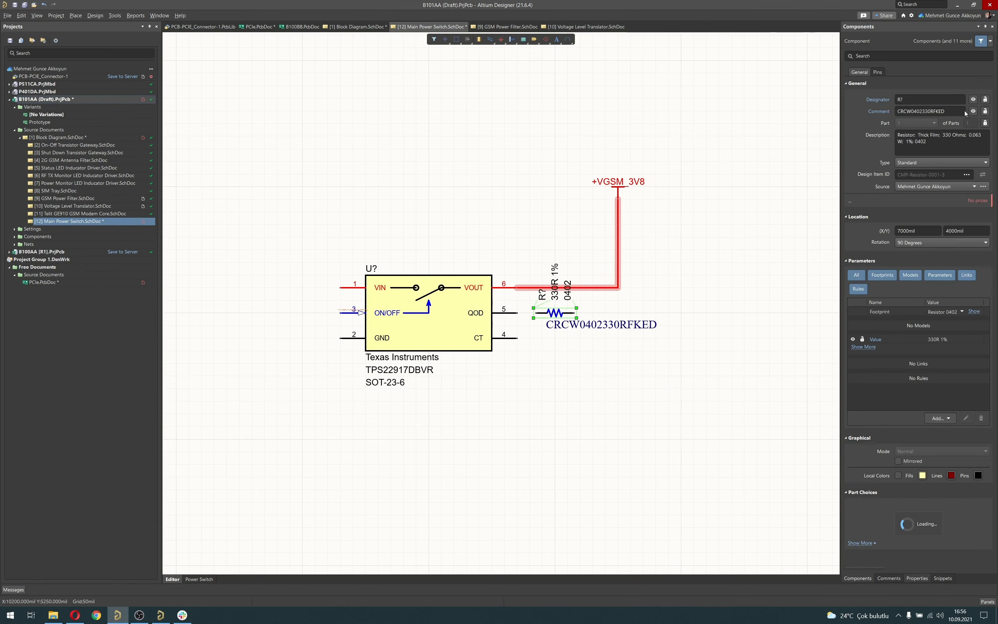
left_click(974, 111)
scroll(631, 347, "up", 5, "ctrl")
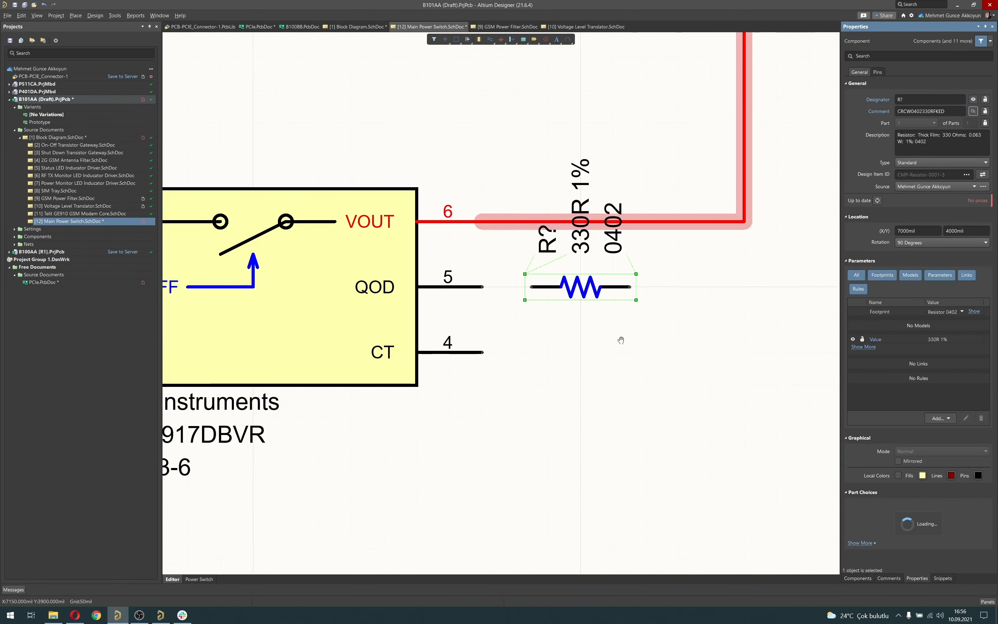
left_click_drag(516, 251, 558, 355)
key("space")
key("space")
key("space")
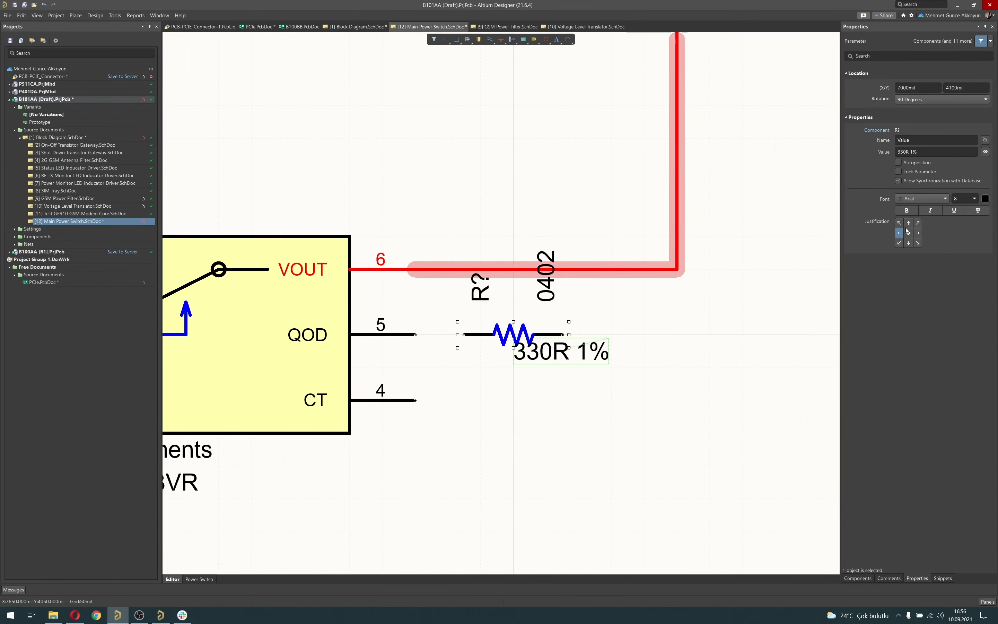
left_click(908, 223)
- Rotate the resistor's 0402 case text to horizontal and centre it below the 330R 1% value
left_click_drag(549, 288, 516, 399)
key("space")
key("space")
key("space")
left_click(908, 223)
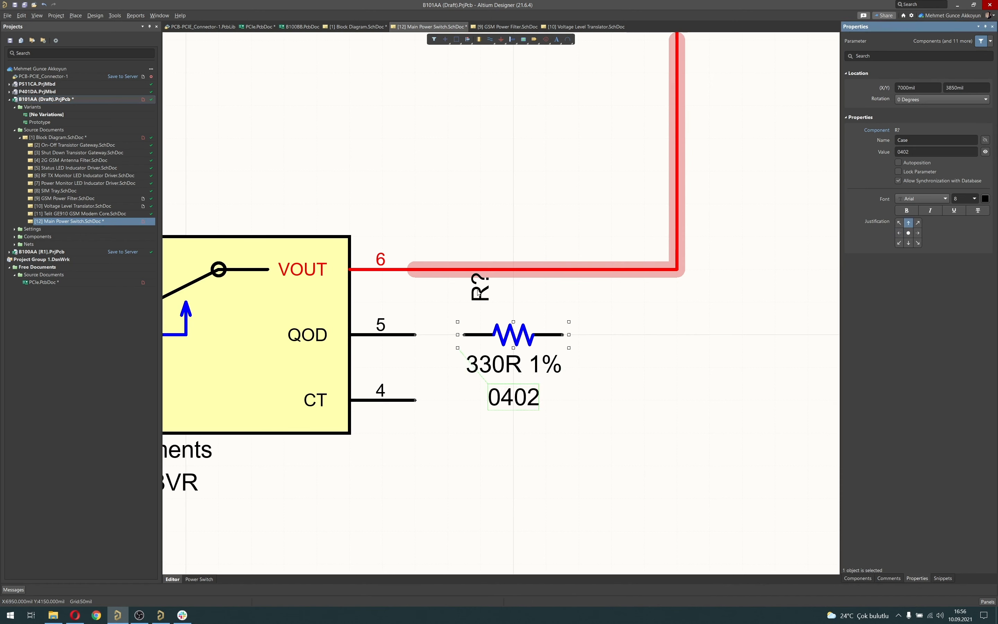
- Rotate the resistor's designator to horizontal and centre it above the symbol
left_click_drag(476, 288, 528, 316)
key("space")
key("space")
key("space")
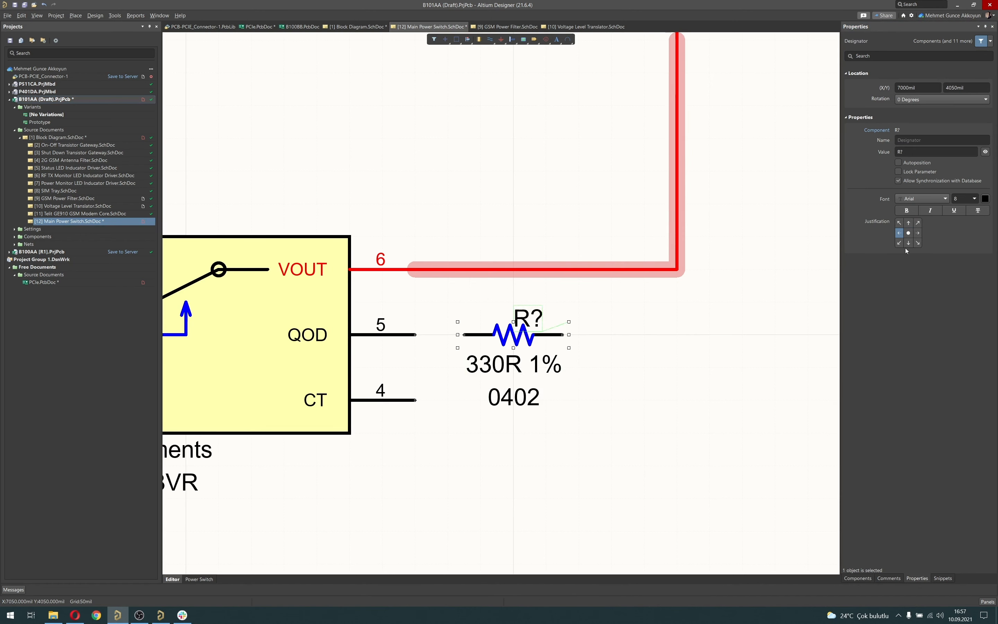
left_click(642, 319)
- Wire the 330R resistor between the corner of the +VGSM_3V8 wire and the load switch's QOD pin
left_click(490, 39)
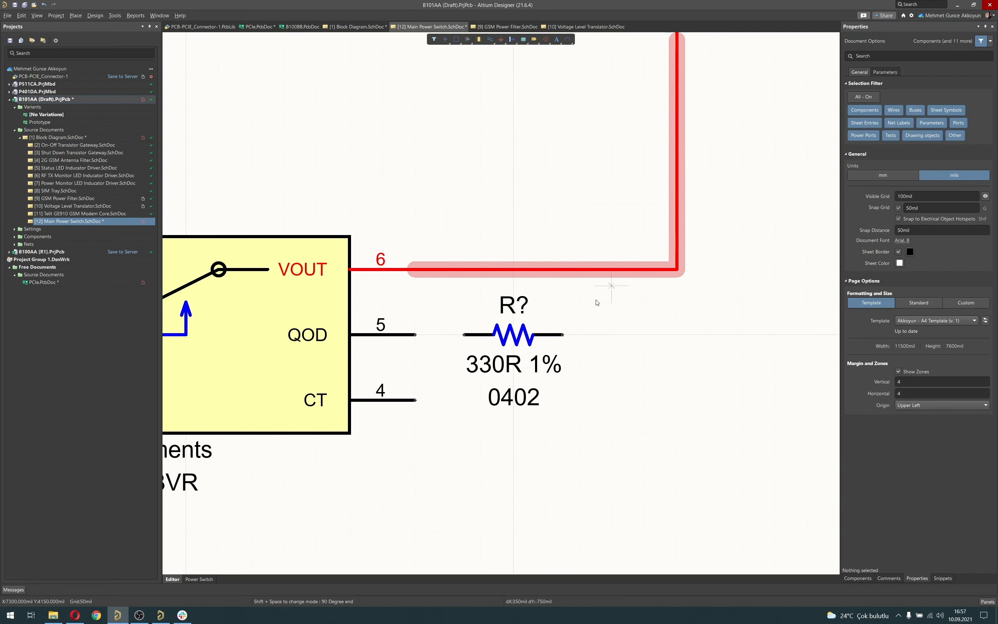
left_click(678, 269)
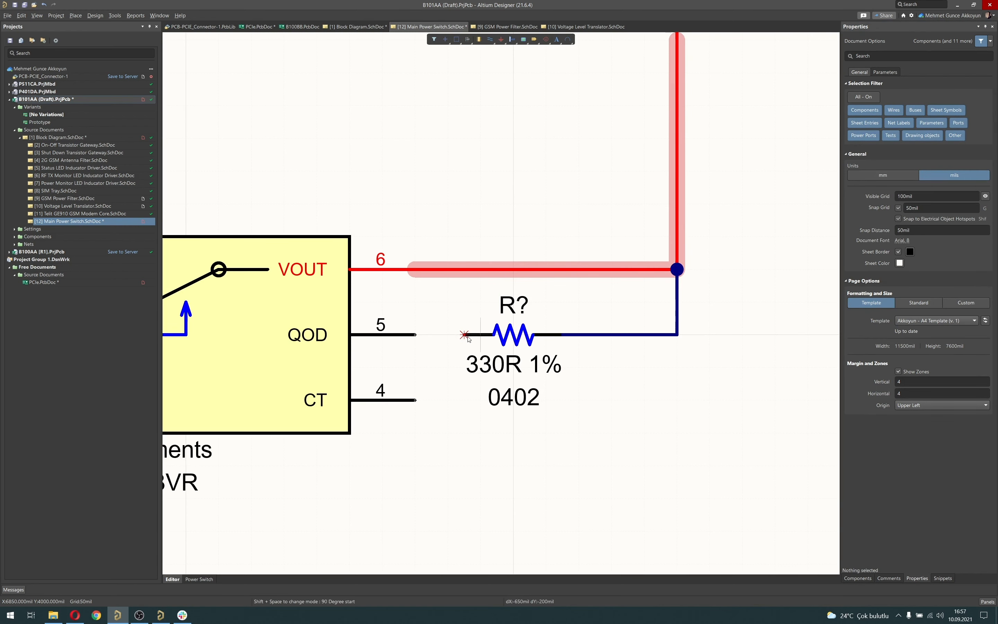
left_click(416, 335)
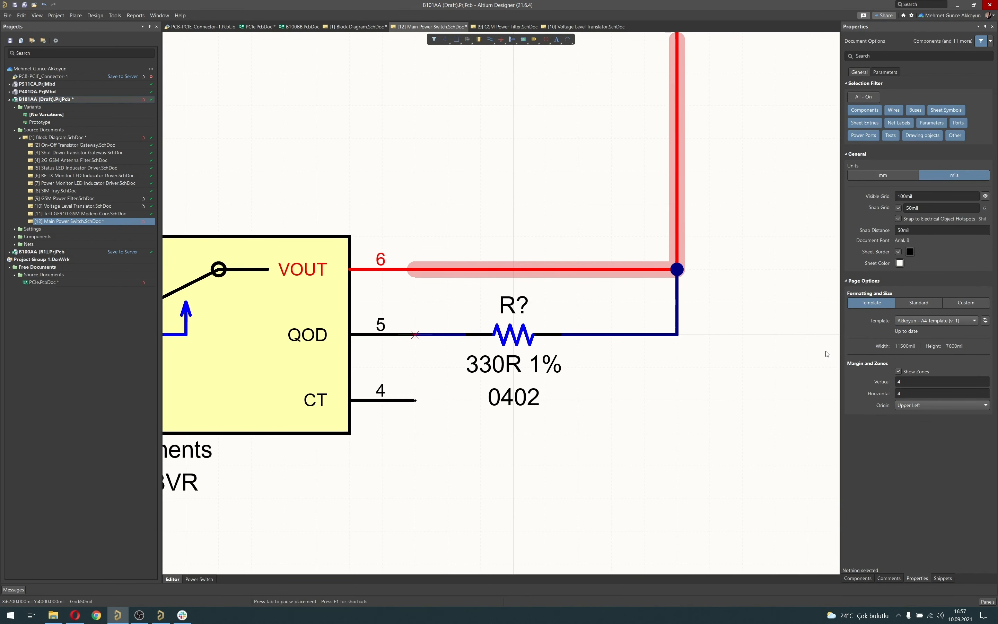
key("Escape")
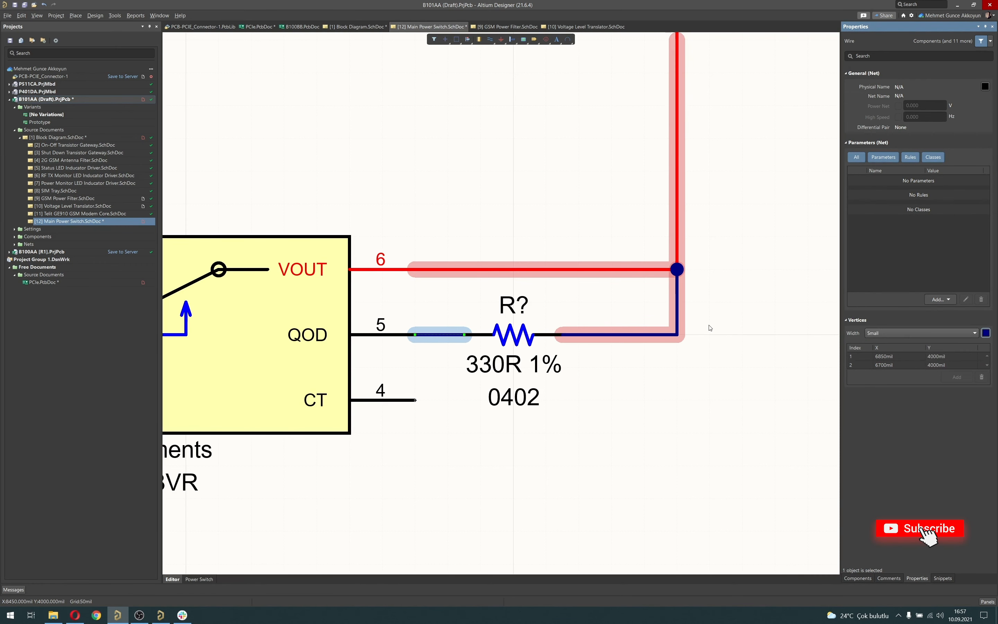
- Set the colour of the wire joining the resistor to the +VGSM_3V8 net to red
left_click(648, 334)
left_click(986, 334)
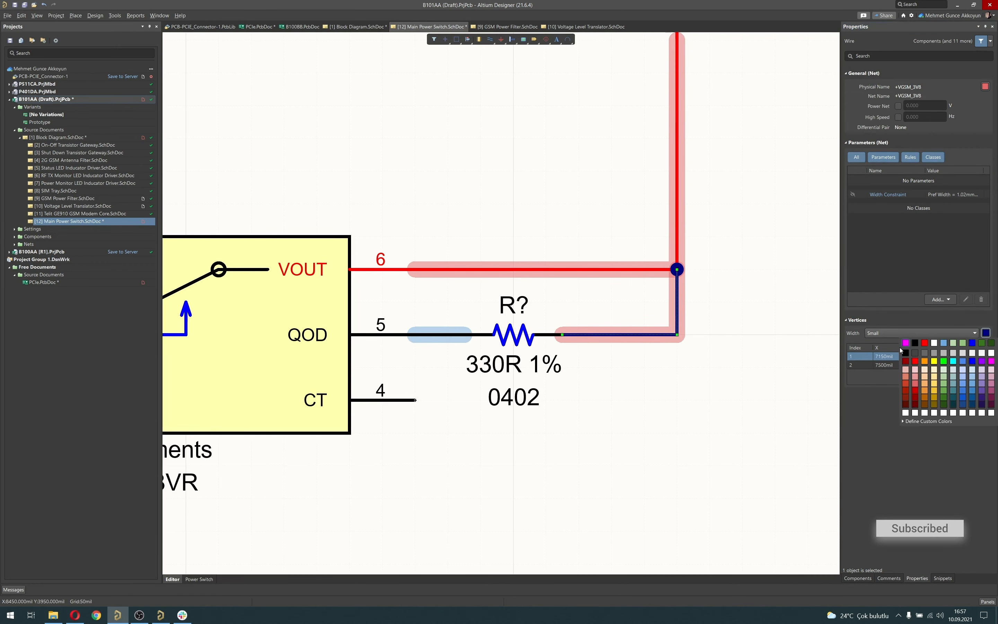
left_click(925, 343)
left_click(761, 323)
scroll(753, 325, "down", 3, "ctrl")
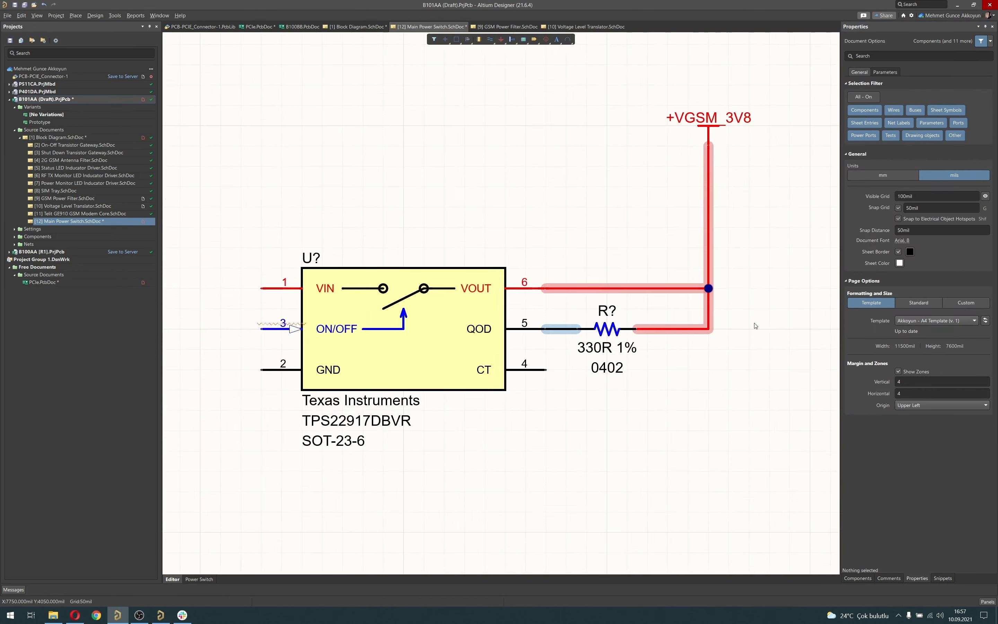
- Place a Generic No ERC marker on the load switch's unconnected CT pin
scroll(623, 305, "up", 4, "ctrl")
left_click(545, 39)
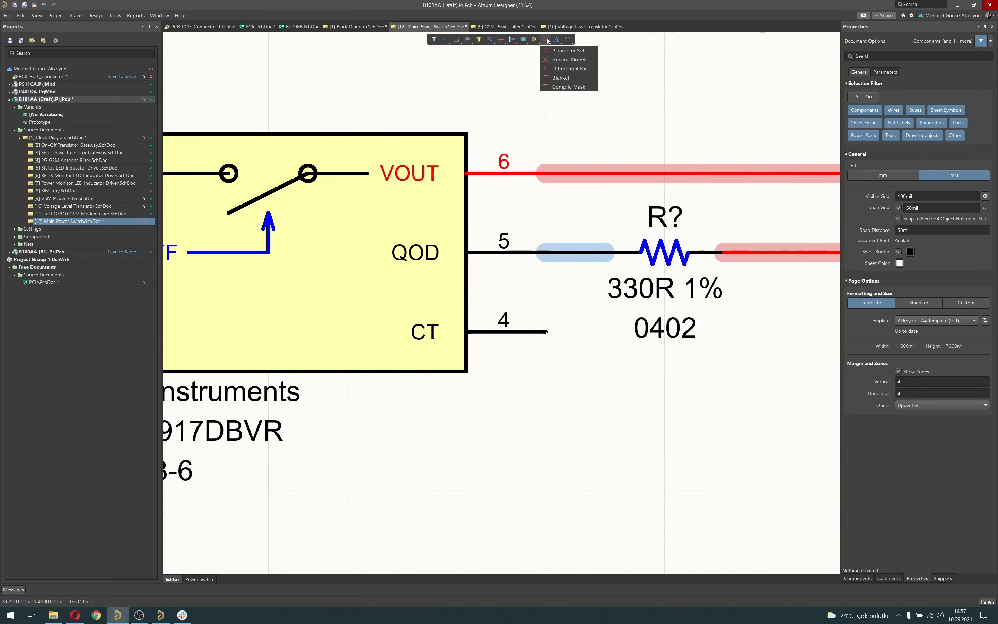
left_click(565, 61)
left_click(545, 332)
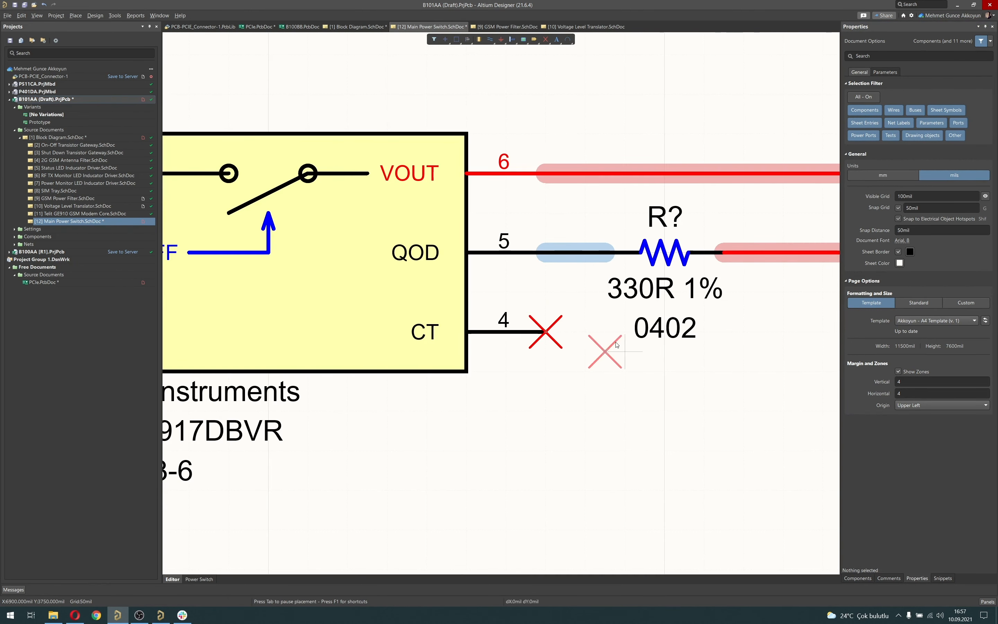
key("Escape")
- On the Voltage Level Translator sheet, copy the GND port and its right-angle wire at the translator's GND pin
scroll(646, 367, "down", 3, "ctrl")
scroll(644, 359, "down", 1, "ctrl")
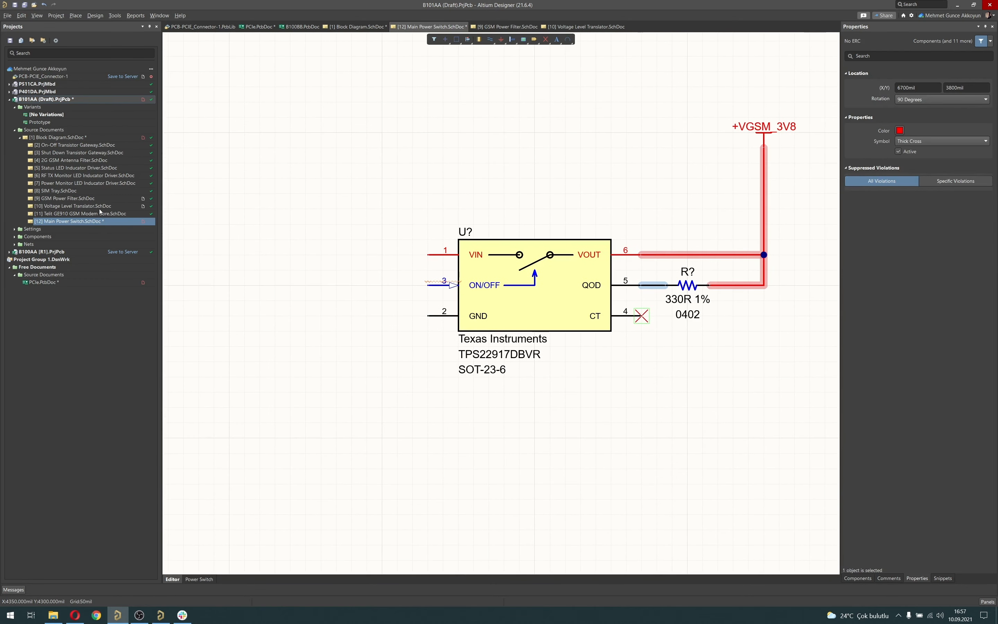
double_click(100, 207)
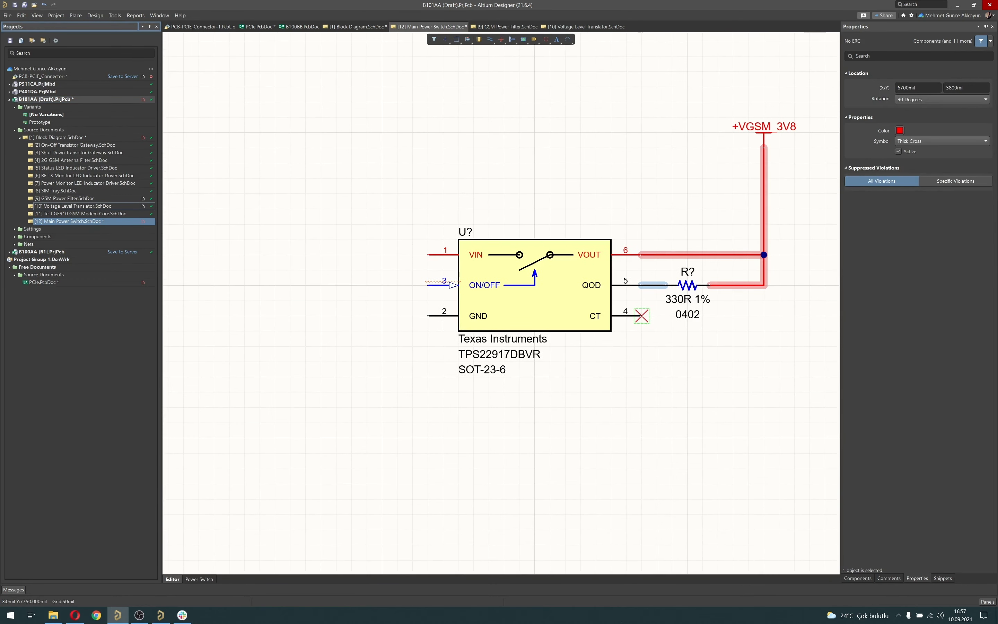
scroll(601, 397, "up", 5, "ctrl")
left_click_drag(600, 388, 561, 444)
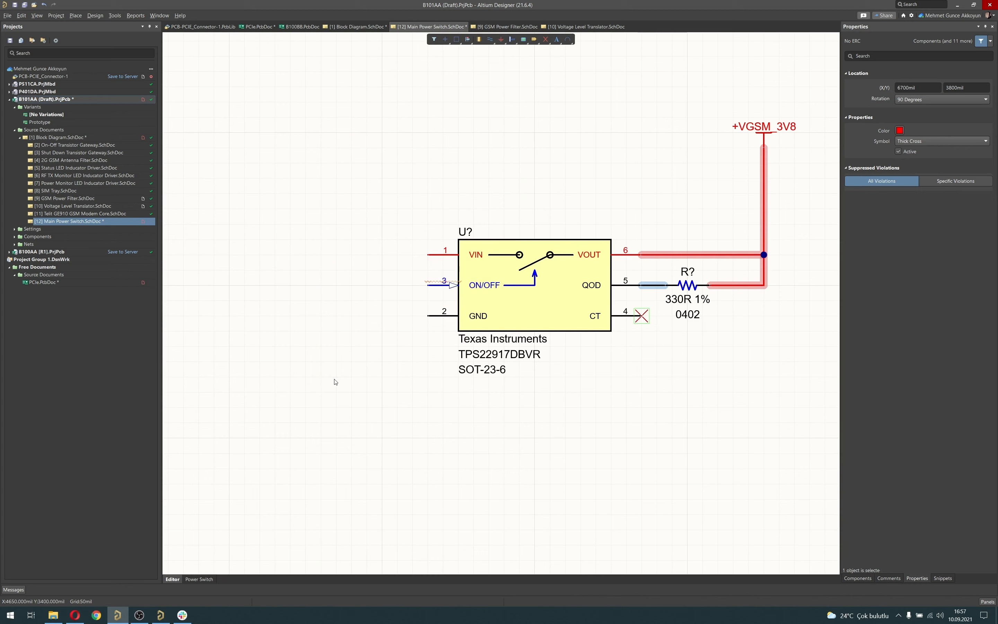
left_click(419, 470)
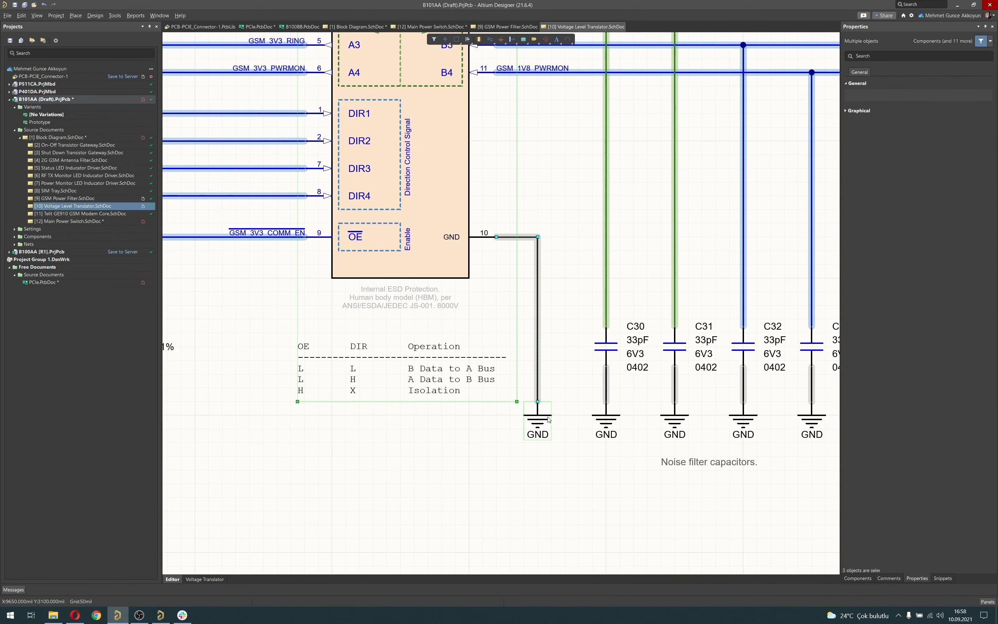
left_click(541, 399)
left_click(538, 394, "shift")
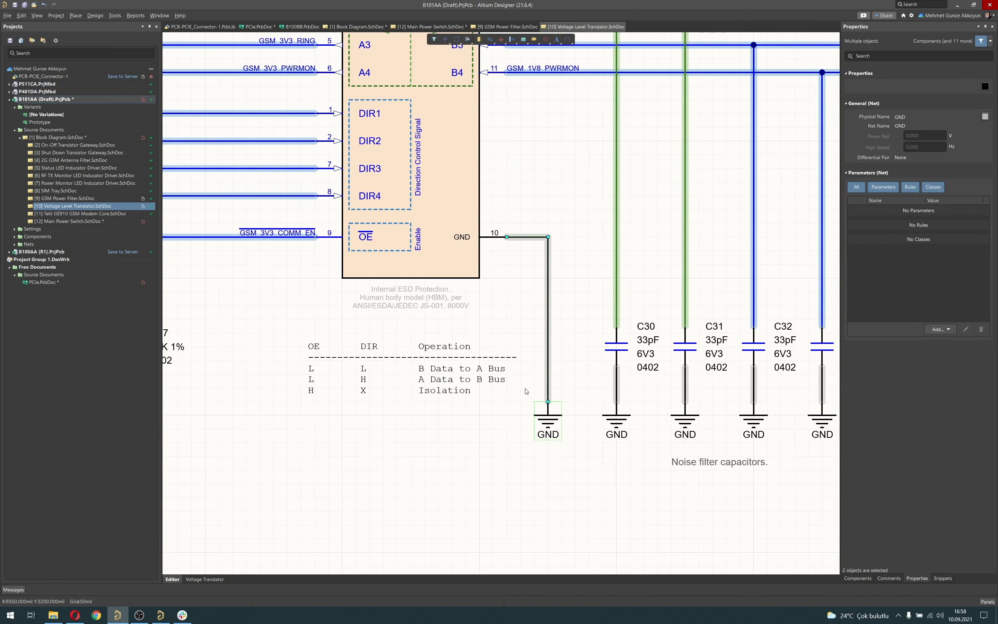
- Paste the GND port with its wire onto the Main Power Switch sheet and attach it to the load switch's GND pin
left_click(68, 221)
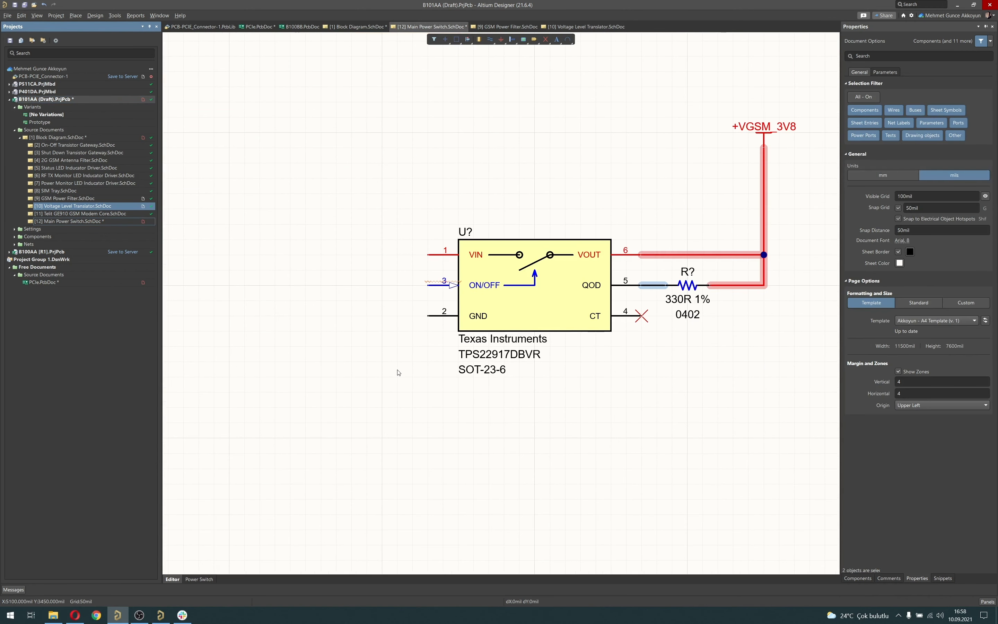
key("ctrl+v")
left_click(380, 424)
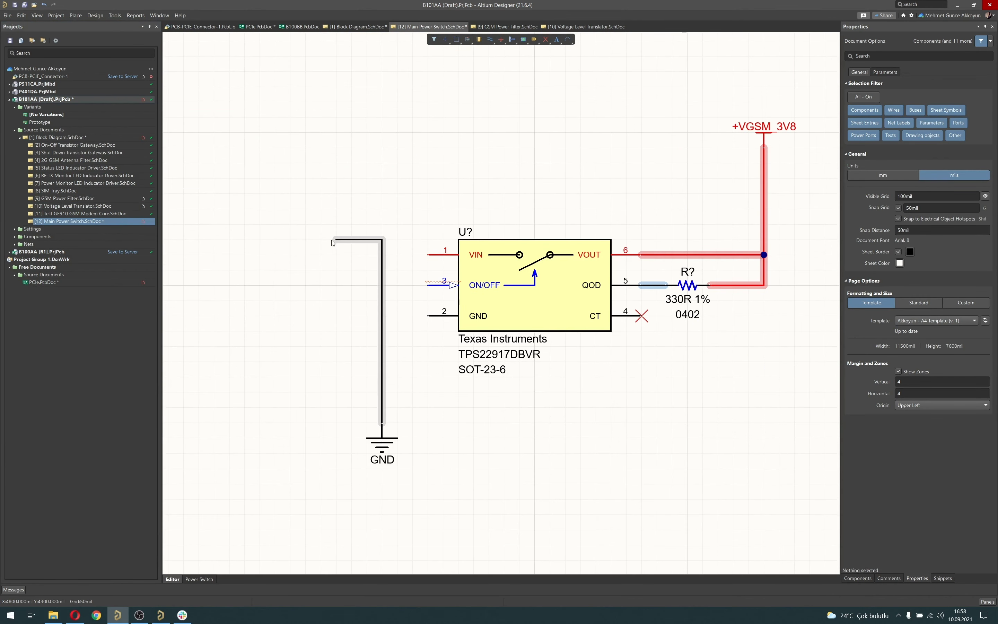
left_click(379, 243)
left_click_drag(380, 243, 428, 316)
right_click_drag(343, 266, 323, 292)
- Duplicate the +VGSM_3V8 power port at X 5000 mil, Y 4900 mil, directly above the GND port, and rename the copy +3V8
left_click(751, 151)
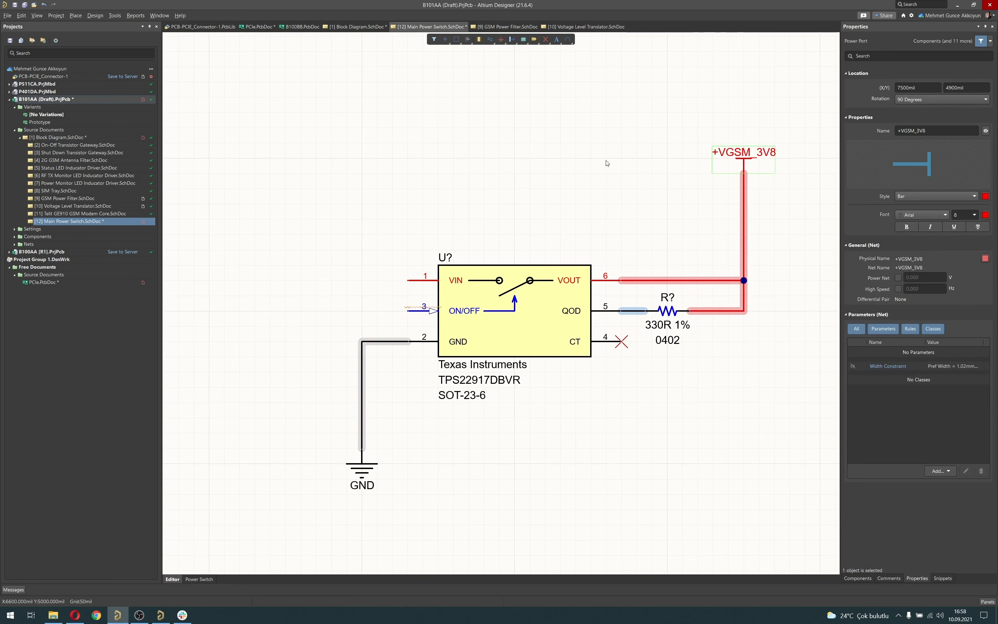
key("ctrl+v")
left_click(361, 173)
right_click_drag(413, 214, 397, 213)
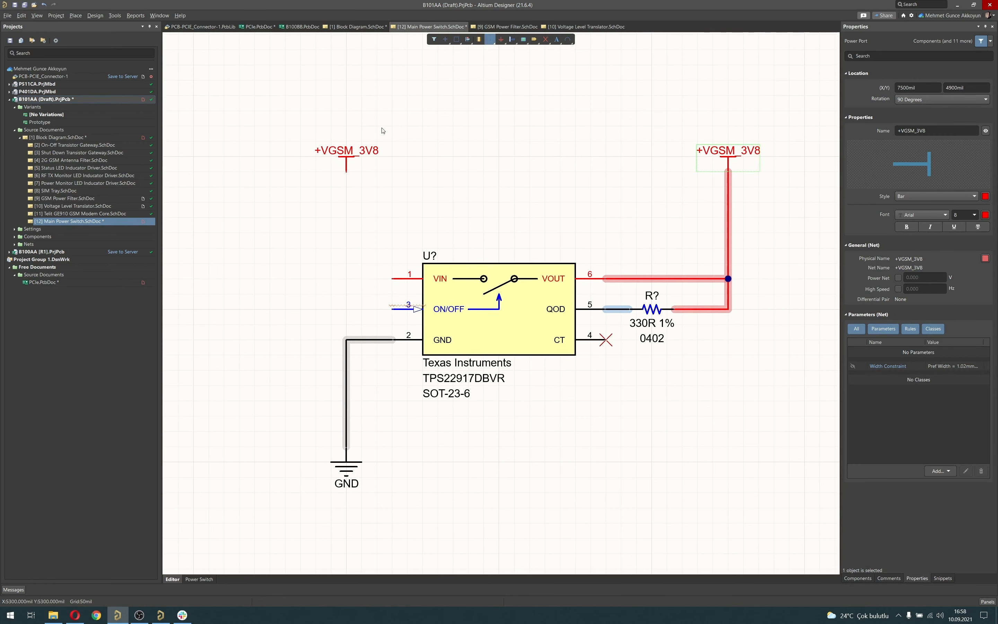
left_click(347, 162)
left_click(939, 131)
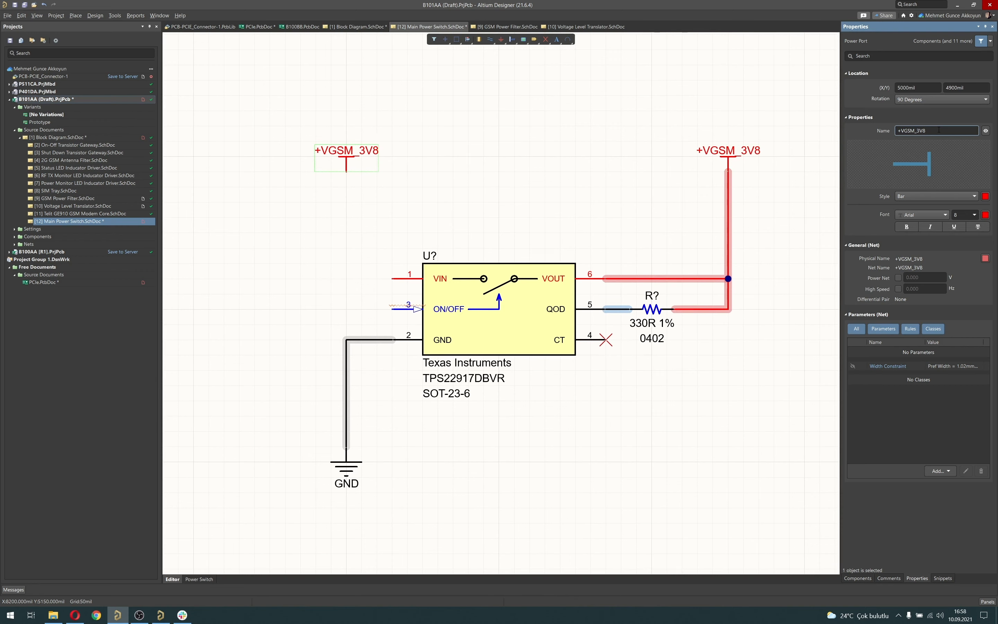
key("Return")
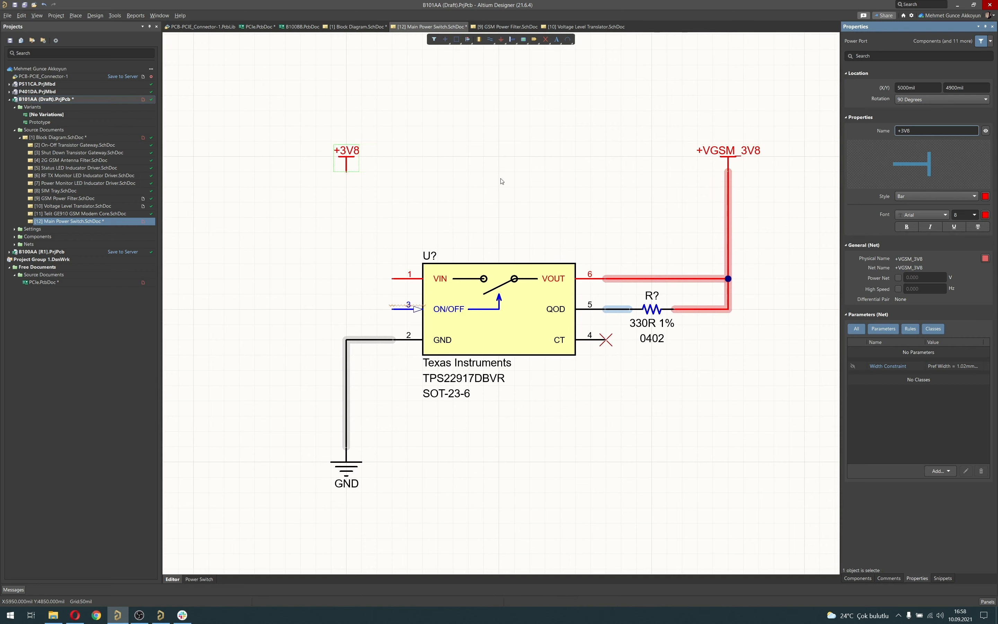
- Wire the +3V8 power port to the load switch's VIN pin with a right-angle bend
left_click(490, 39)
left_click(346, 170)
left_click(393, 279)
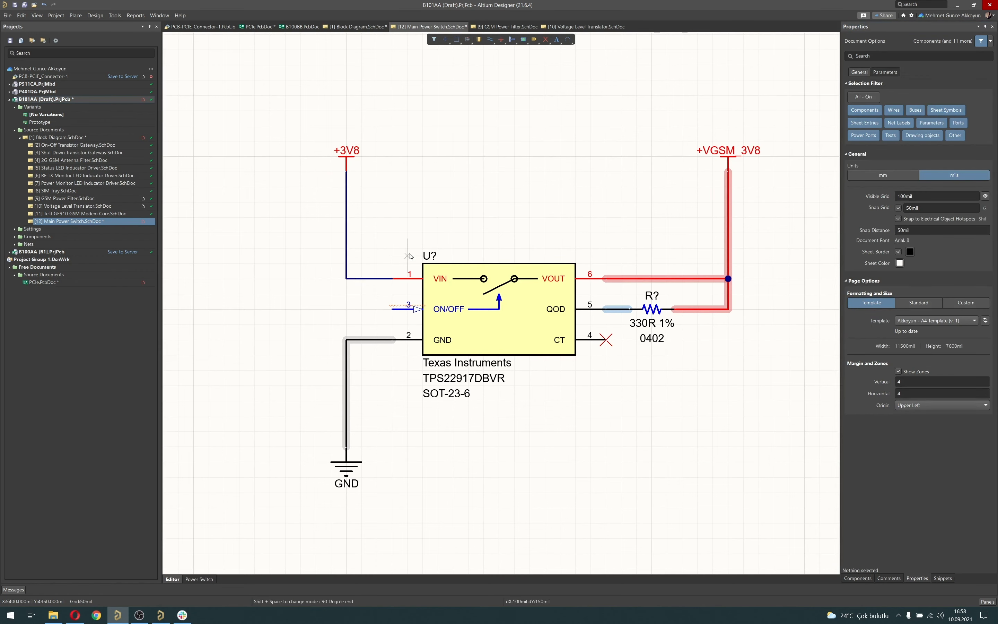
right_click(402, 251)
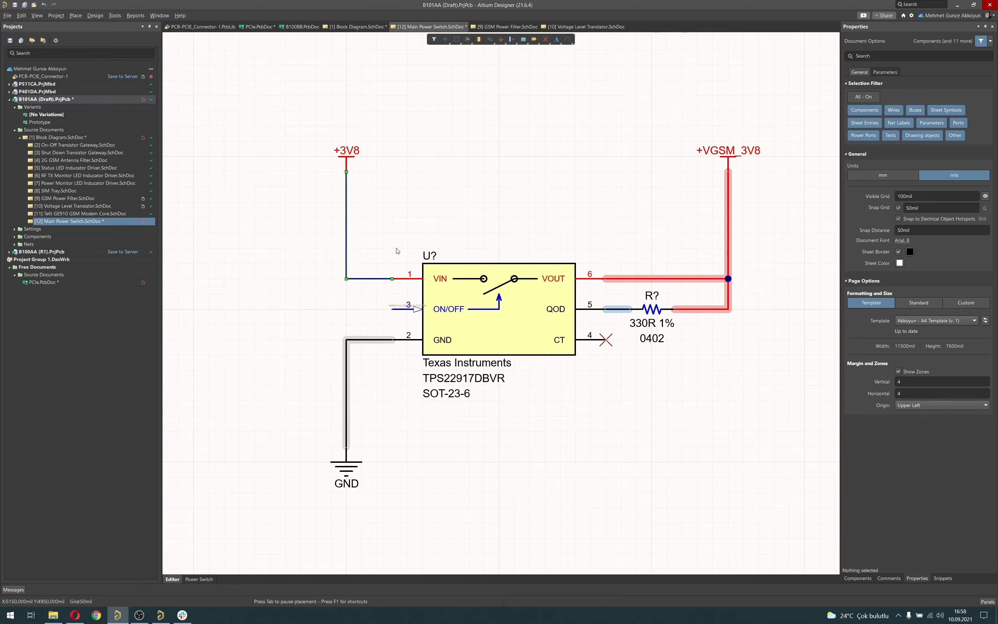
- Set the colour of the wire between +3V8 and VIN to red
left_click(986, 335)
left_click(909, 363)
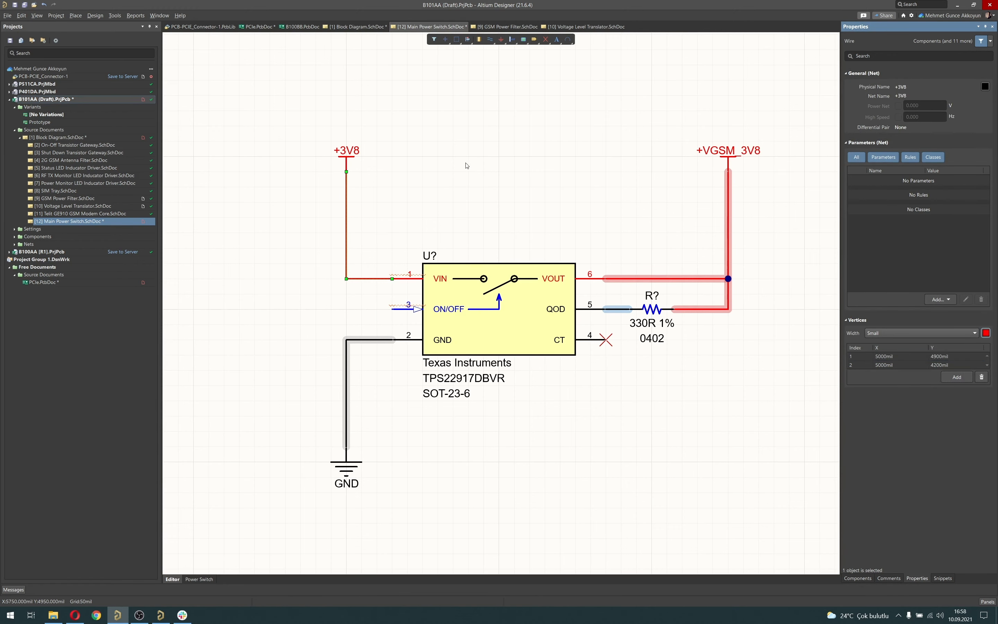
left_click(495, 197)
scroll(495, 197, "down", 5, "ctrl")
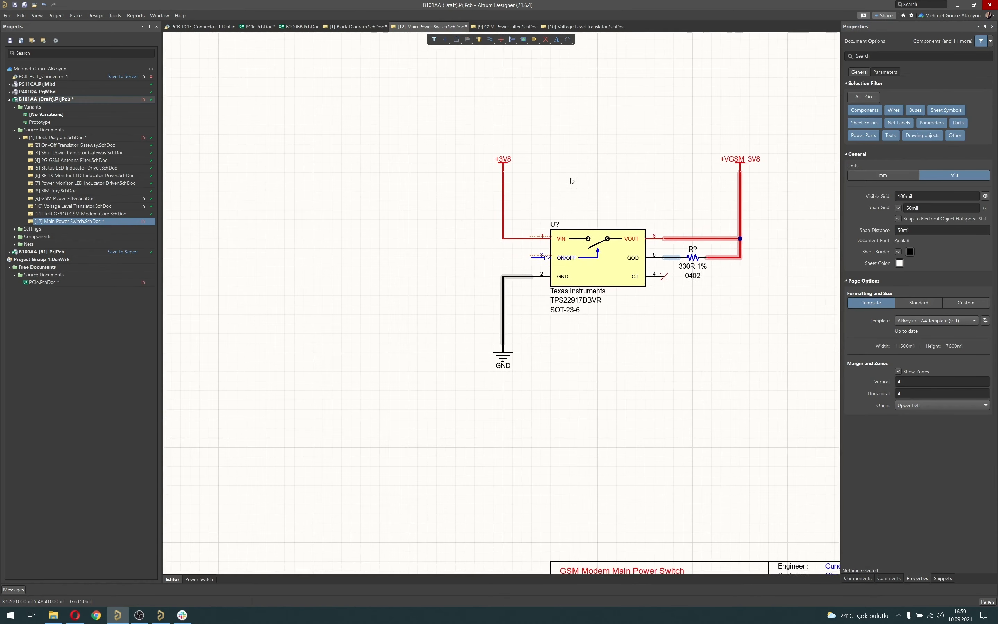
- Draw a straight horizontal wire from the load switch's ON/OFF pin to X 3000 mil and set its colour to blue
scroll(511, 224, "up", 4, "ctrl")
scroll(510, 224, "up", 1, "ctrl")
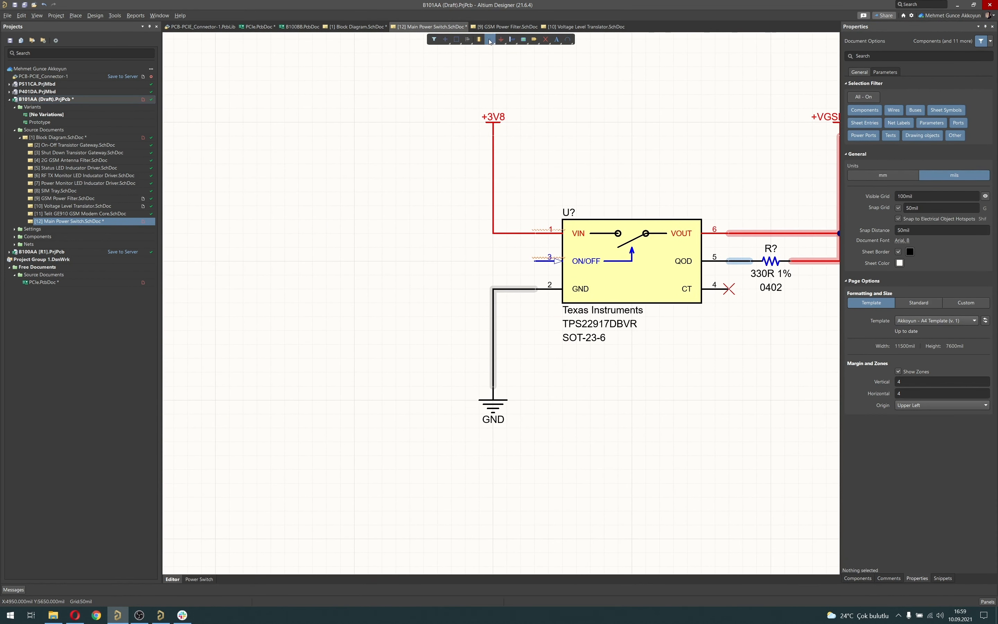
key("ctrl+w")
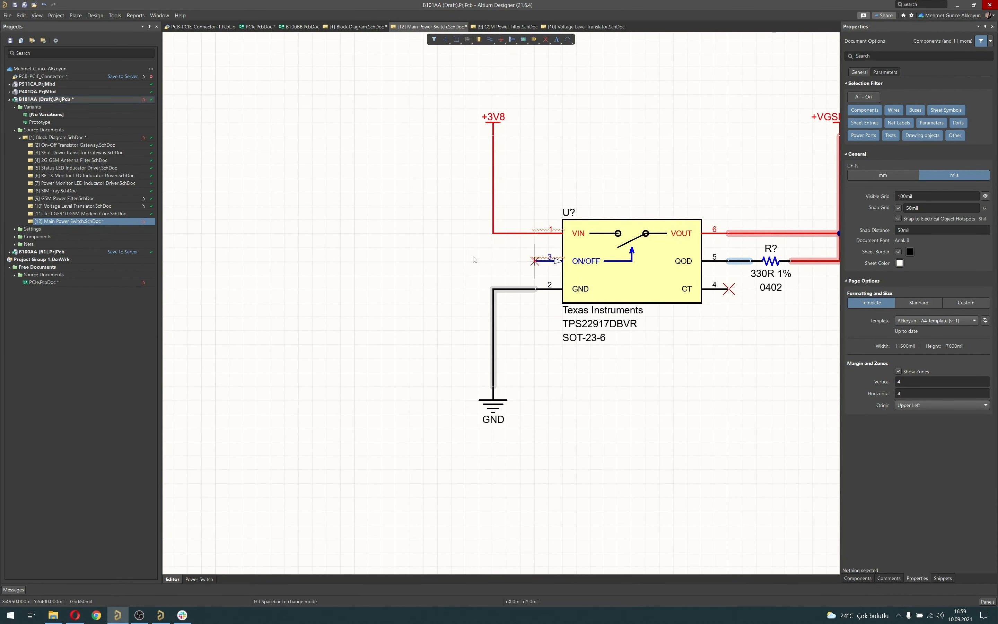
left_click(220, 263)
right_click(220, 263)
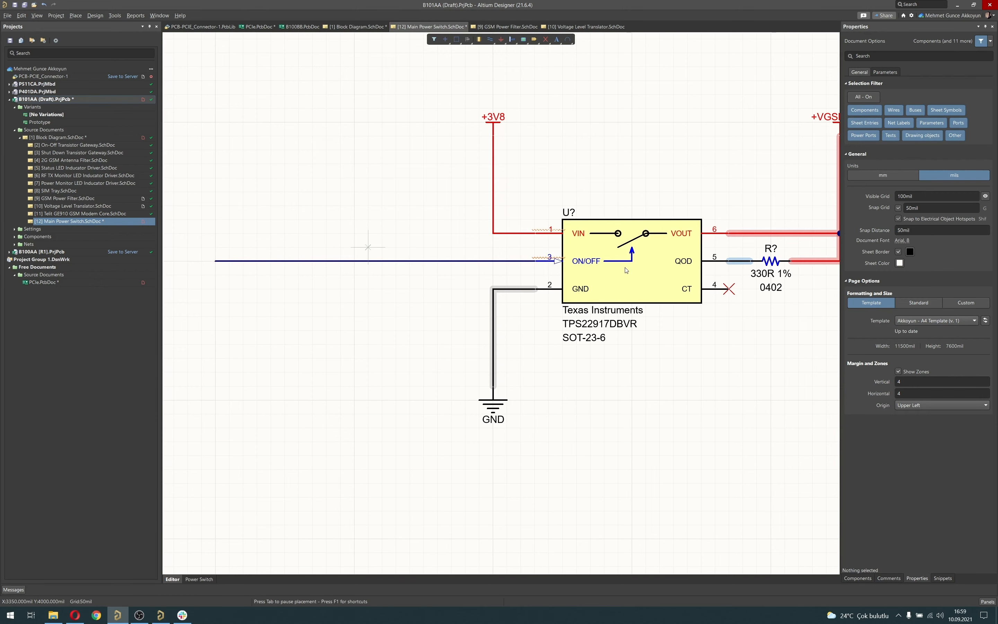
left_click(986, 333)
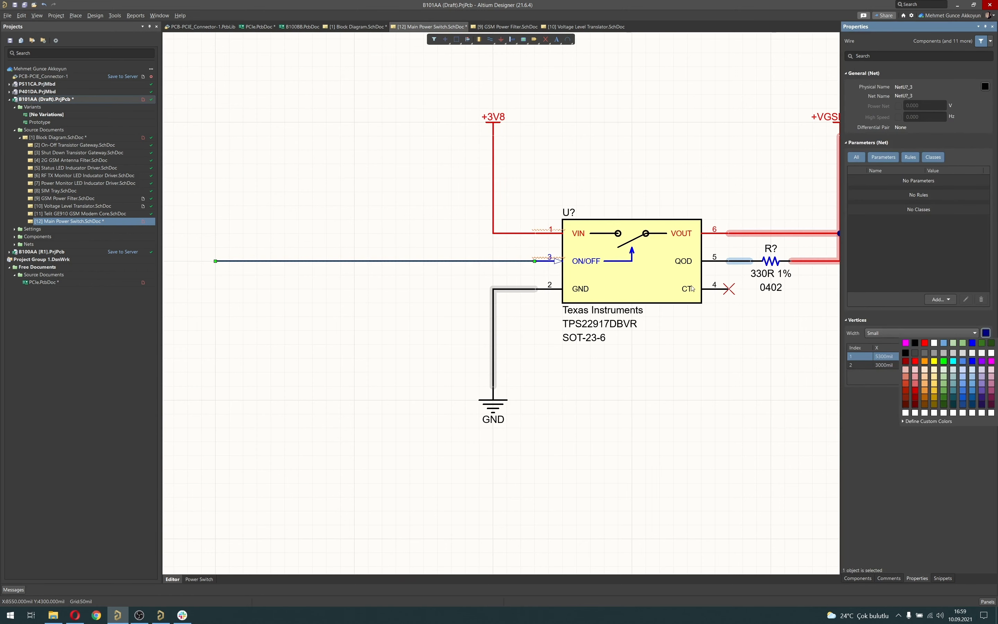
left_click(464, 217)
- Copy C29 and R17 with their ground wires and GND ports from the Voltage Level Translator sheet and paste them below the ON/OFF wire
double_click(110, 209)
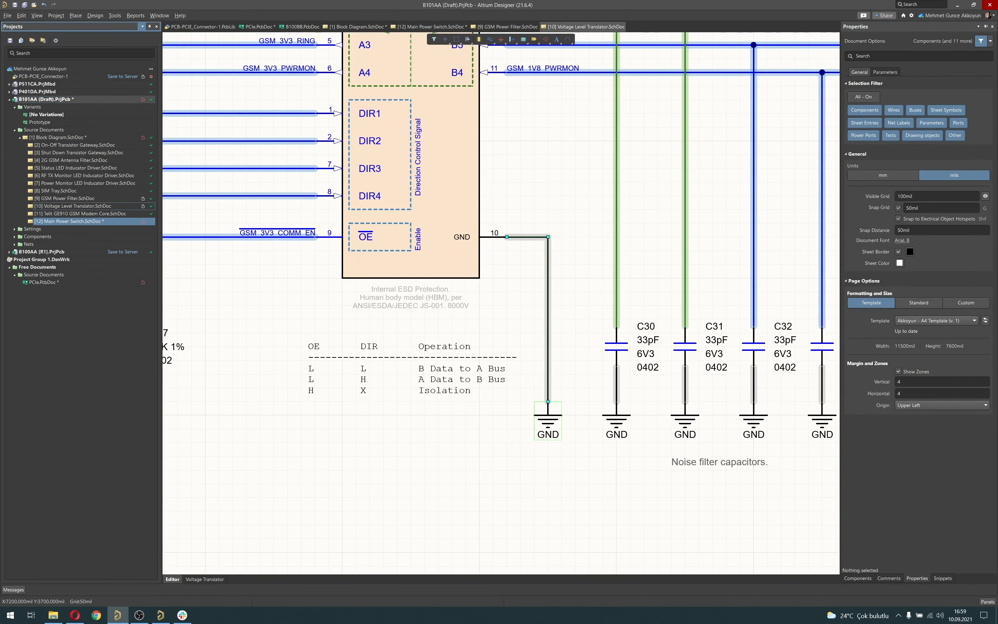
right_click_drag(401, 260, 733, 259)
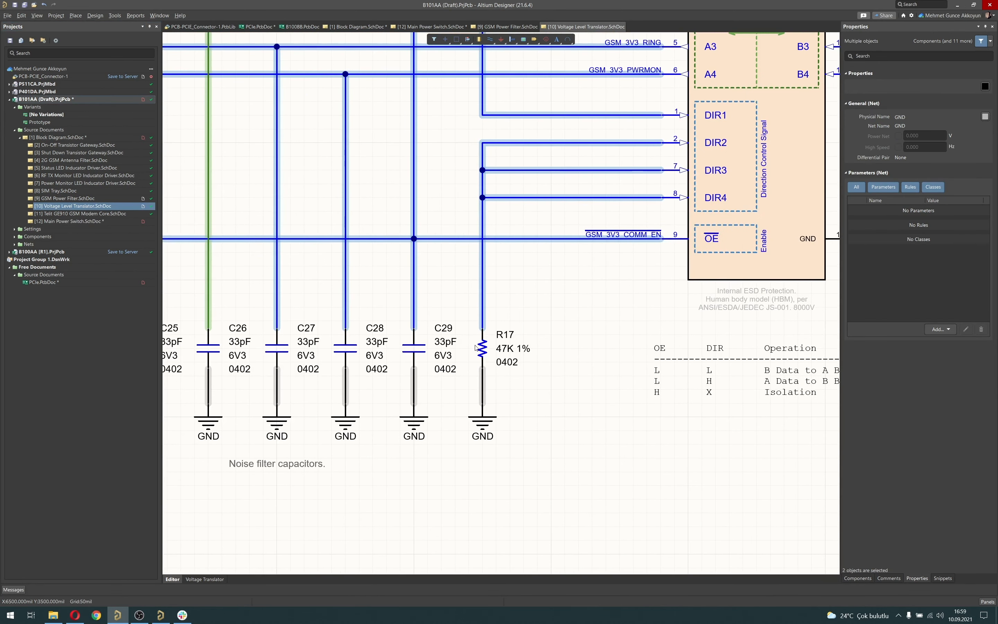
left_click(415, 385)
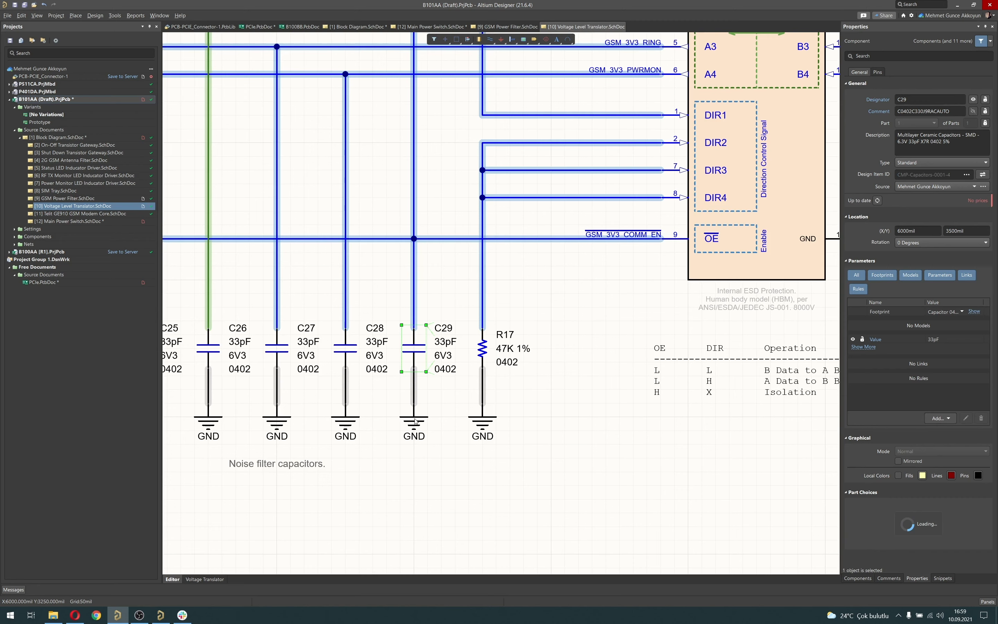
left_click(414, 404, "shift")
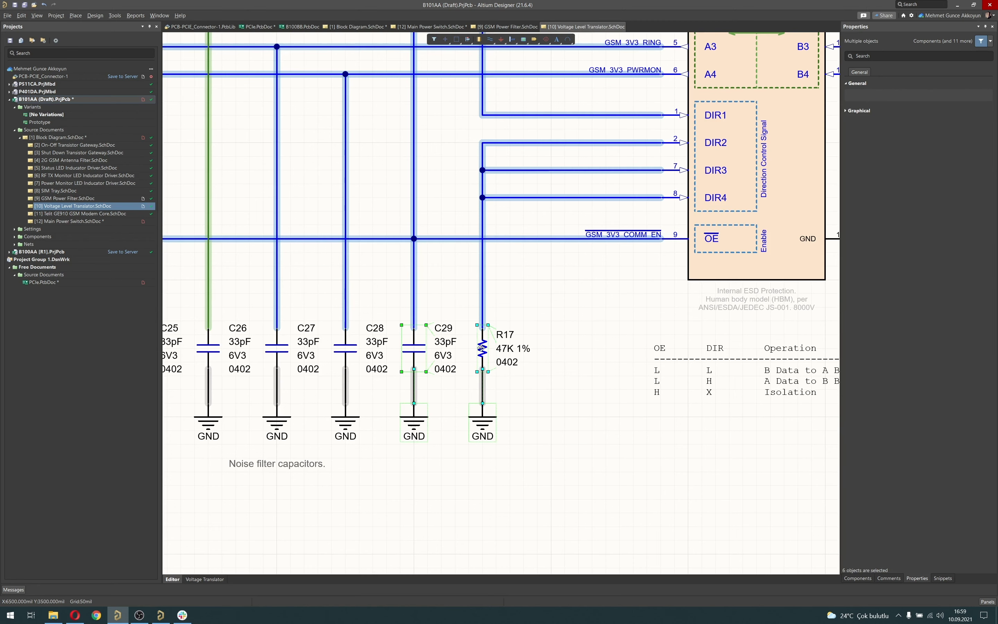
left_click(68, 221)
right_click_drag(432, 356, 455, 348)
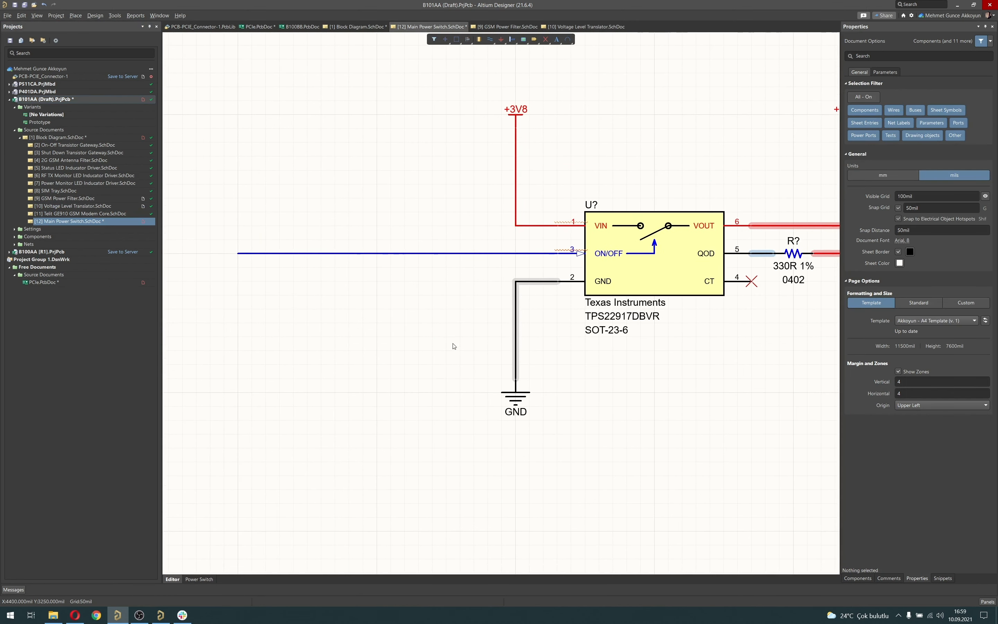
key("ctrl+v")
left_click(376, 325)
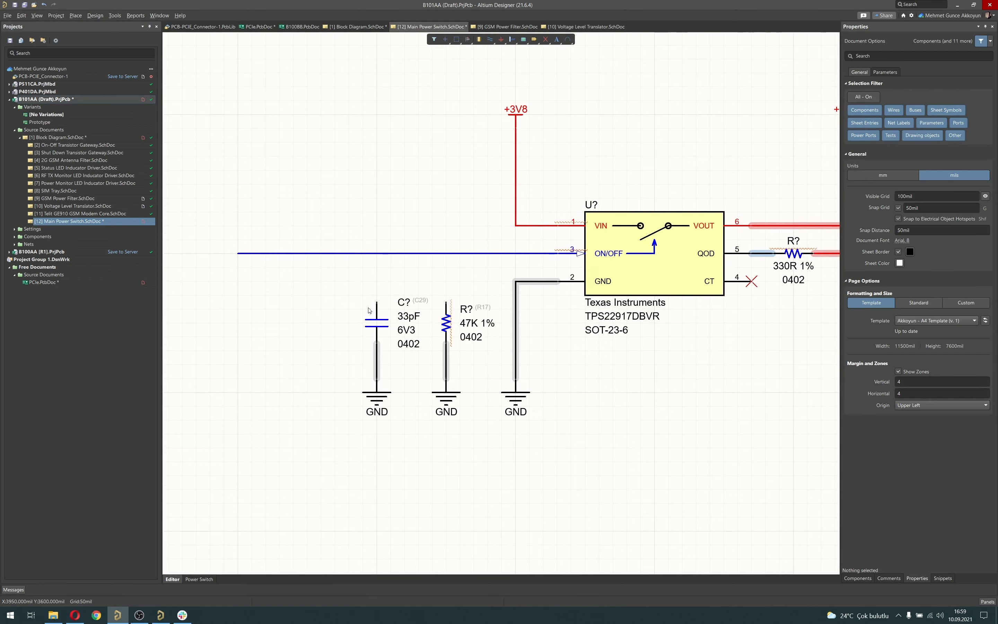
- Wire the upper pins of the 47K resistor and the 33pF capacitor straight up to the ON/OFF wire
scroll(443, 239, "up", 2, "ctrl")
left_click(488, 41)
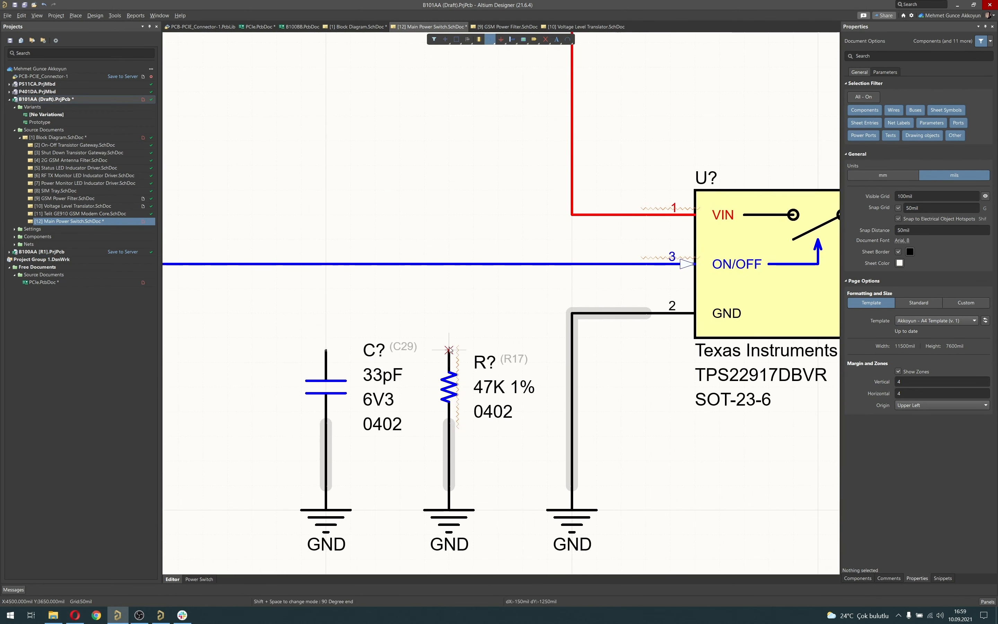
left_click(449, 350)
left_click(449, 263)
left_click(326, 350)
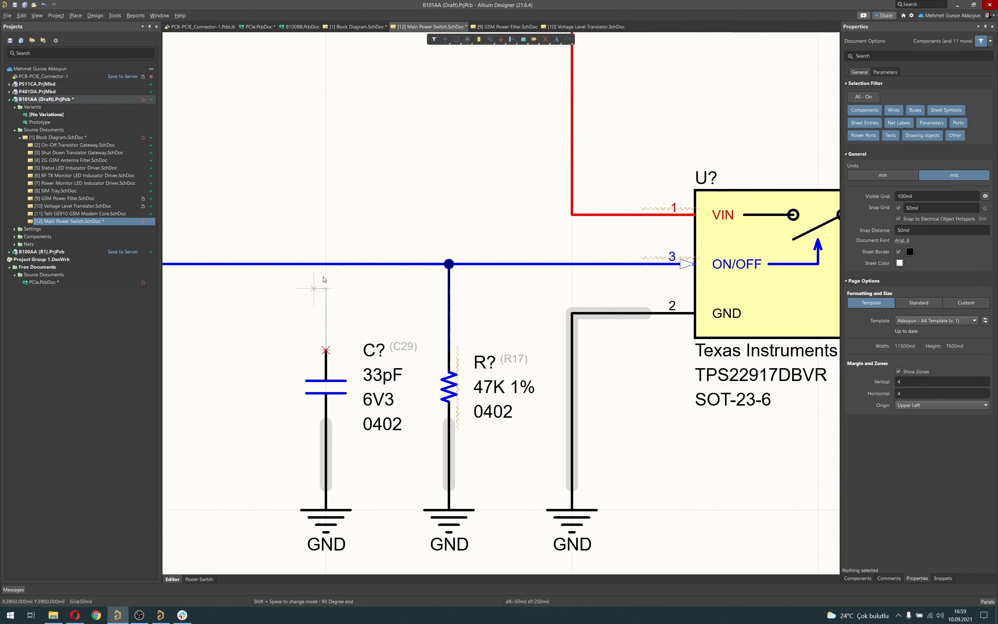
left_click(326, 264)
key("Escape")
- Set the colour of the capacitor's and resistor's branch wires to the ON/OFF line to blue
left_click(449, 310, "shift")
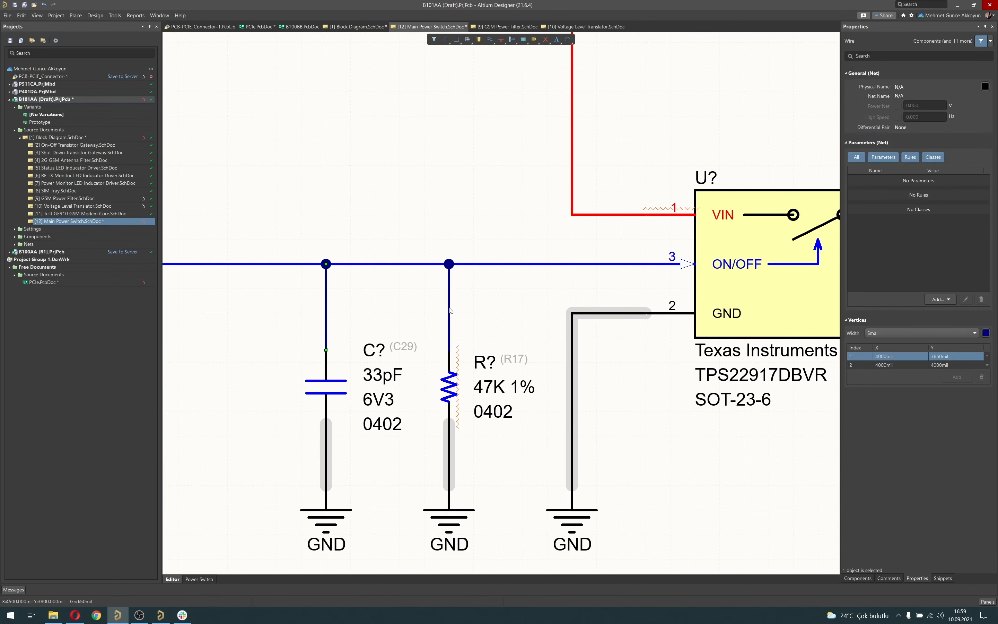
left_click(986, 334)
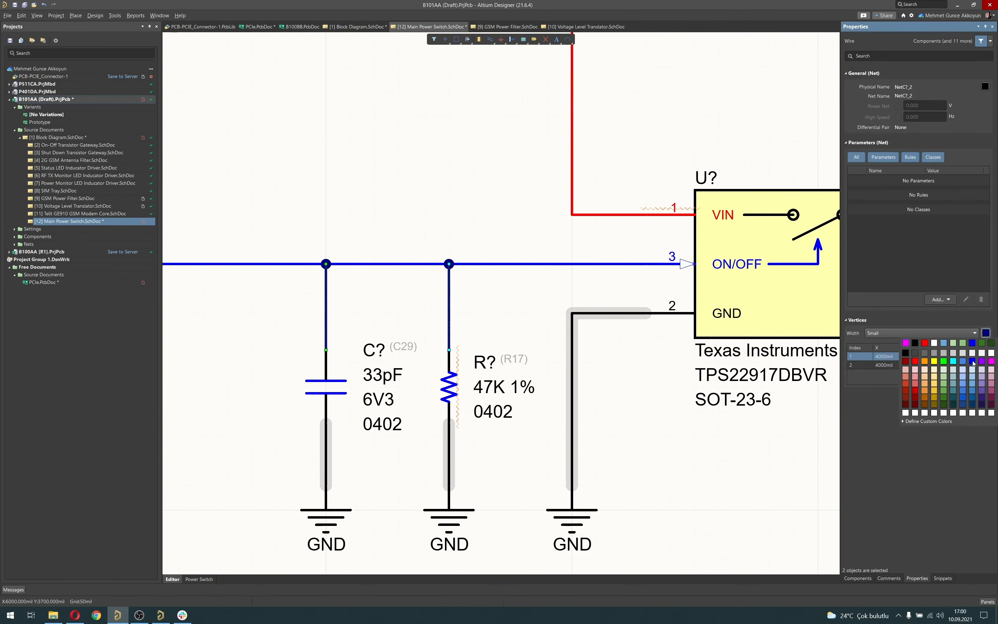
left_click(972, 343)
left_click(420, 208)
- Copy the GSM_3V3_PWRMON port from the Voltage Level Translator sheet and attach it to the free end of the ON/OFF wire
scroll(412, 210, "down", 4, "ctrl")
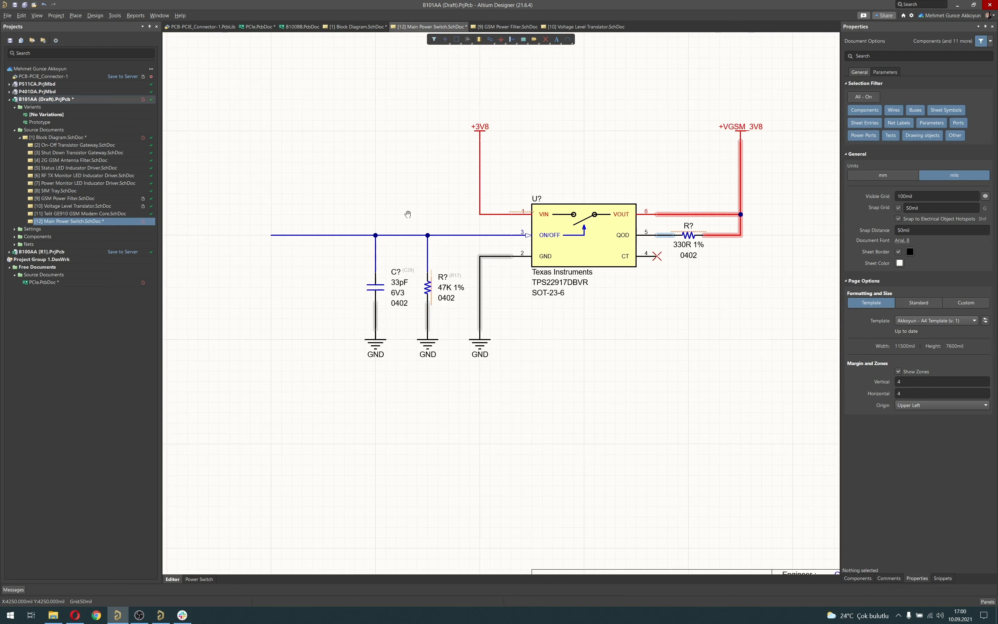
left_click(72, 206)
right_click_drag(391, 218, 773, 326)
left_click(311, 185)
left_click(107, 221)
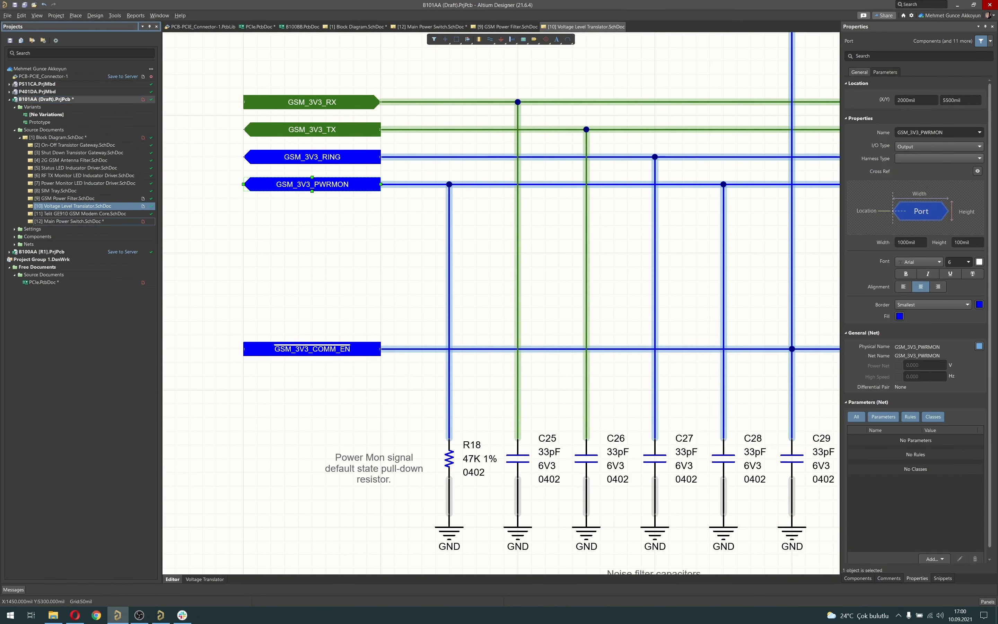
right_click_drag(398, 269, 490, 263)
scroll(439, 272, "up", 2, "ctrl")
key("ctrl+v")
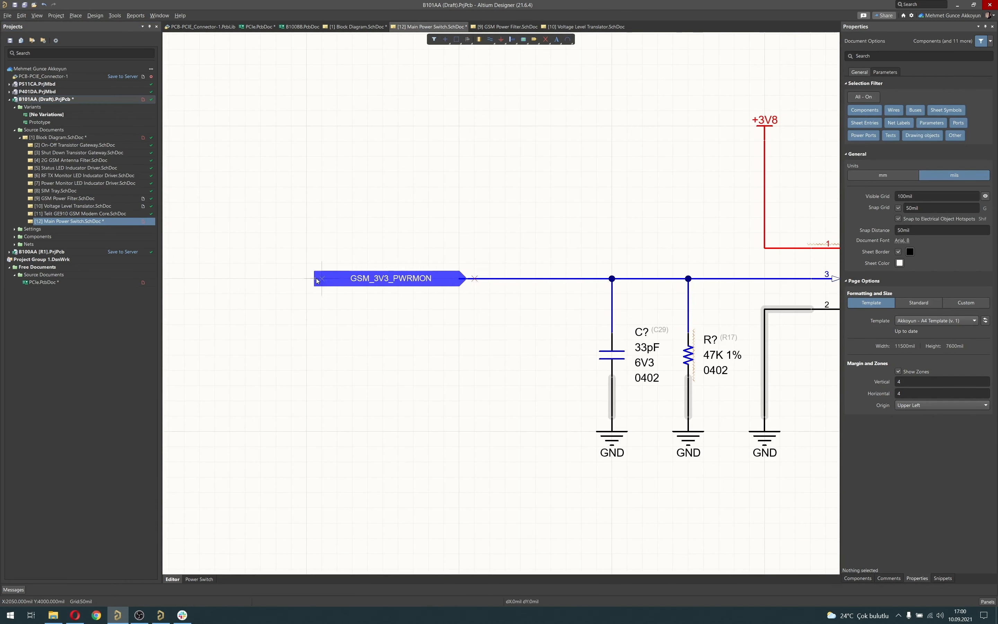
left_click(309, 278)
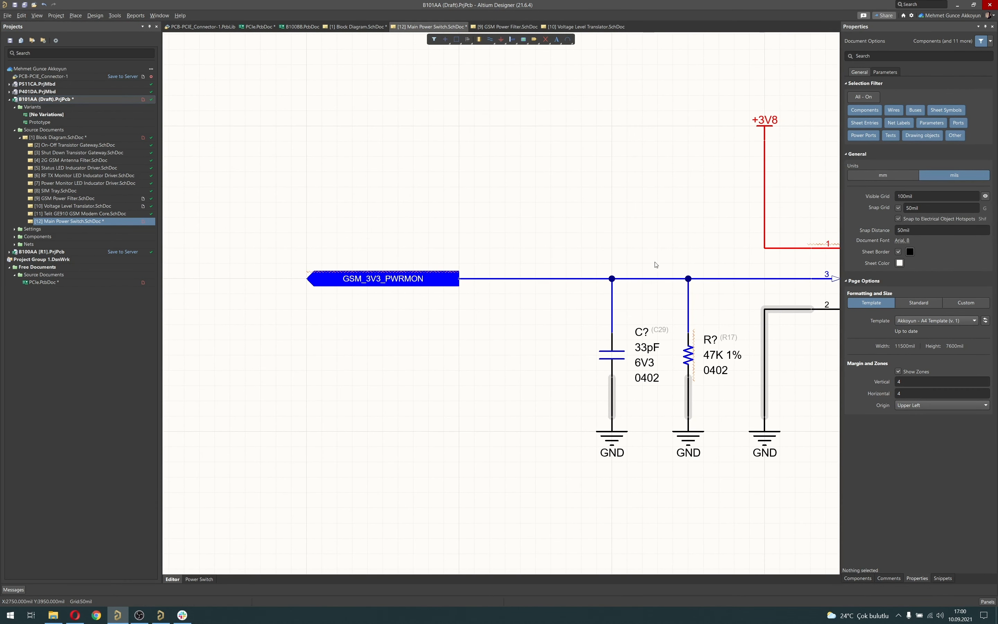
- Set the pasted port's I/O type to Input and rename it GSM_3V3_PWR_EN
left_click(910, 148)
left_click(916, 174)
left_click(954, 132)
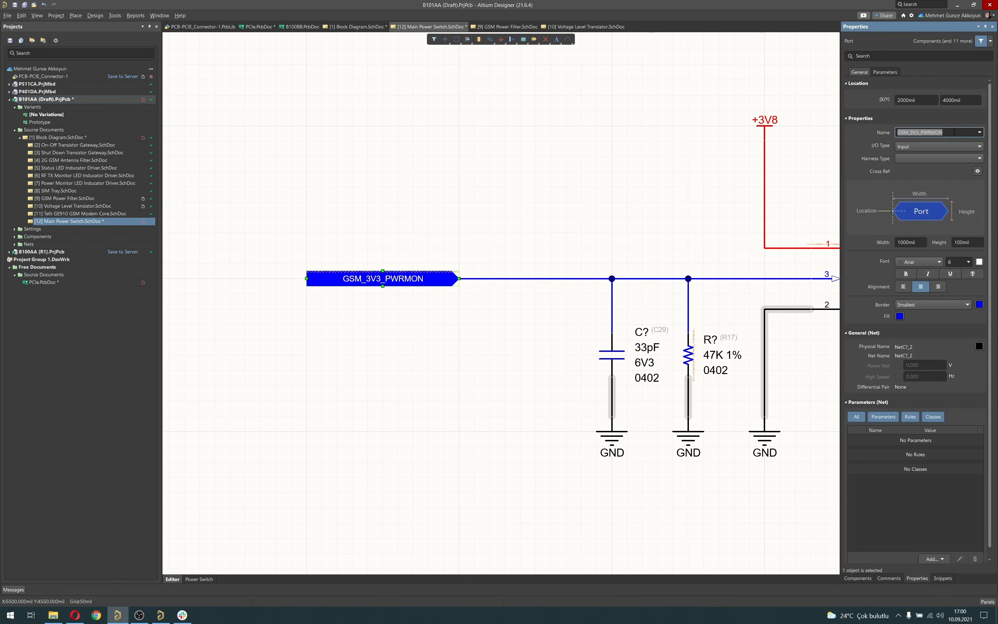
left_click(955, 132)
key("BackSpace")
key("BackSpace")
key("BackSpace")
type("_EN")
key("Return")
left_click(434, 225)
left_click_drag(379, 289, 383, 281)
left_click(544, 244)
- Copy the GSM_1V8_PWRMON net label from the Voltage Level Translator sheet and place it on the wire at the load switch's ON/OFF pin
scroll(544, 240, "down", 3, "ctrl")
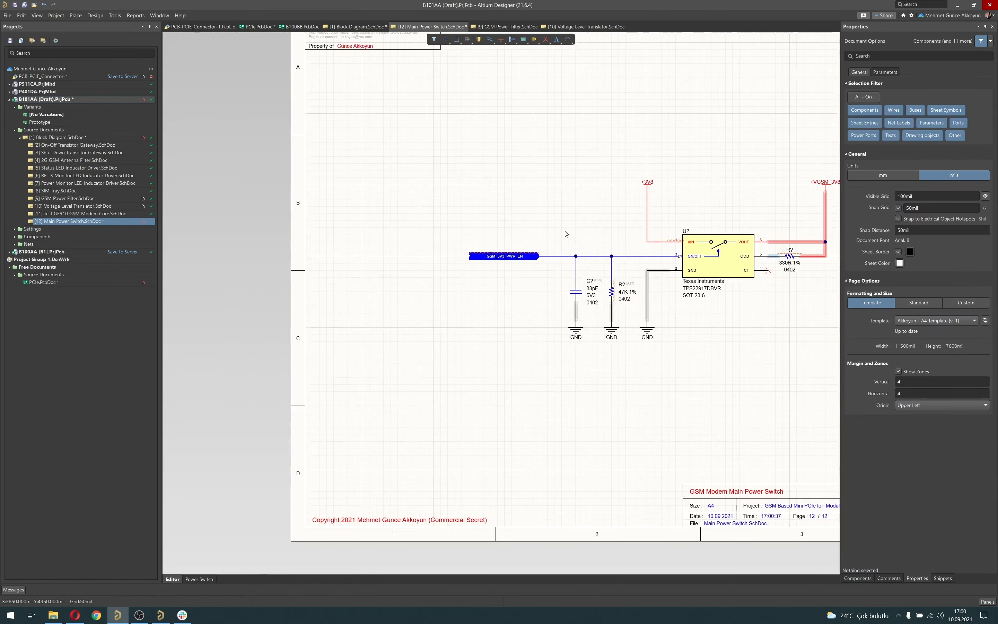
scroll(565, 234, "up", 2, "ctrl")
right_click_drag(552, 264, 402, 270)
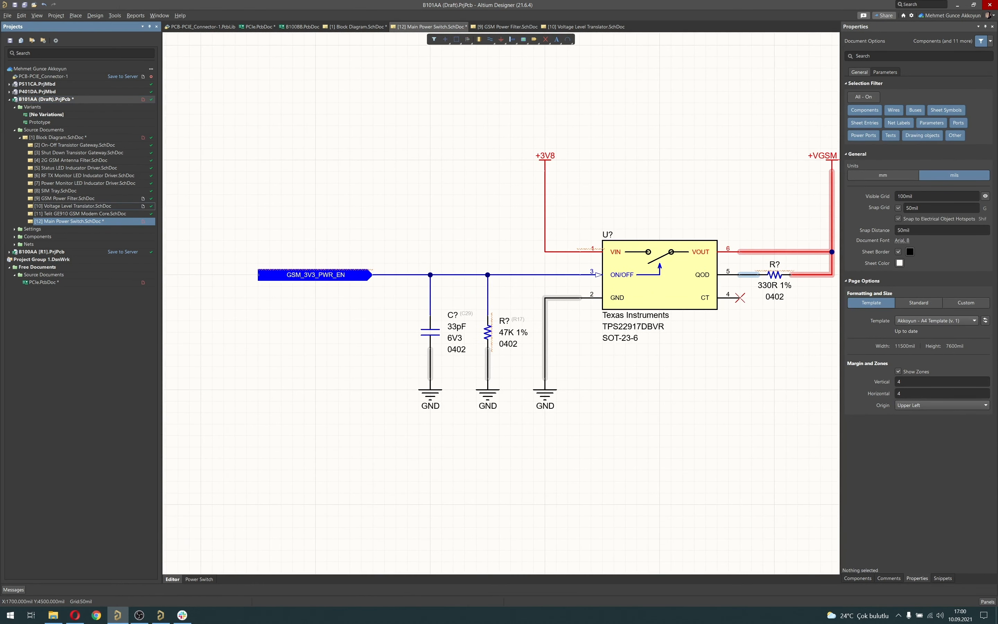
left_click(72, 206)
right_click_drag(739, 256, 310, 245)
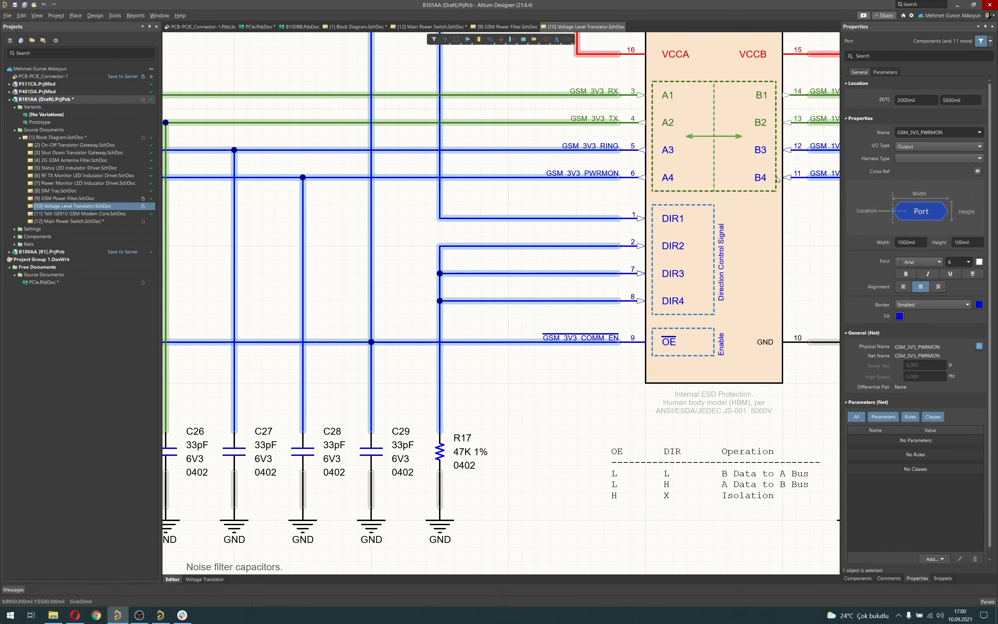
left_click(819, 175)
left_click(134, 223)
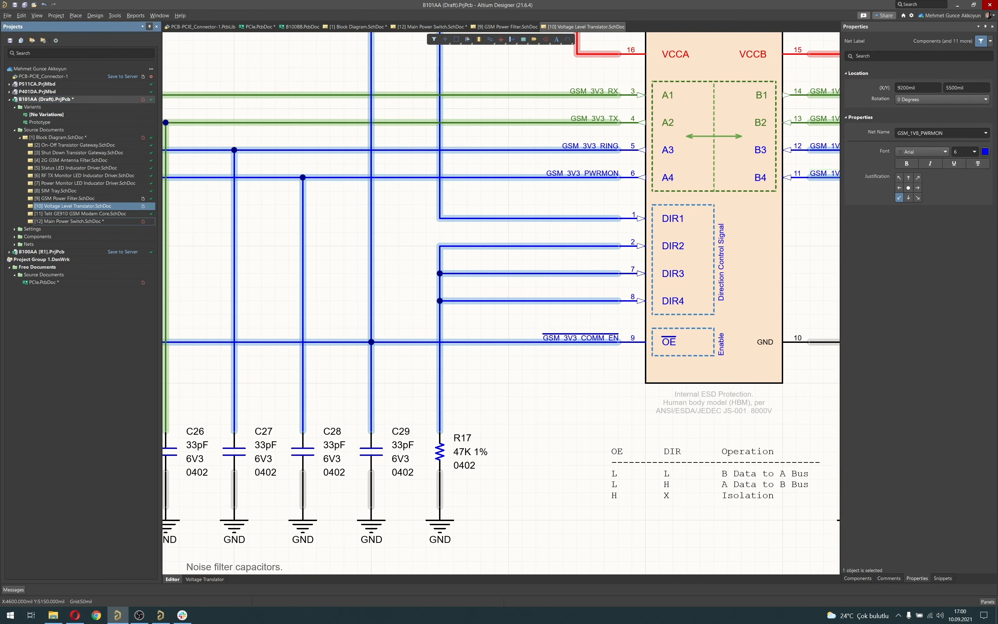
scroll(541, 275, "up", 2, "ctrl")
key("ctrl+v")
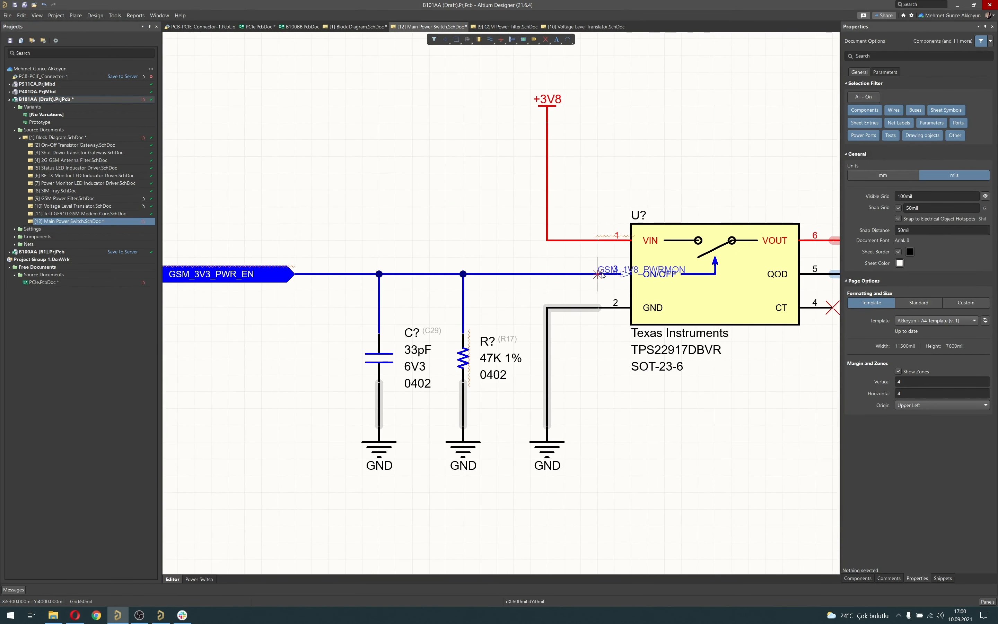
left_click(621, 276)
- Justify the pasted net label to the bottom right and change its net name to GSM_3V3_PWR_EN
left_click(918, 198)
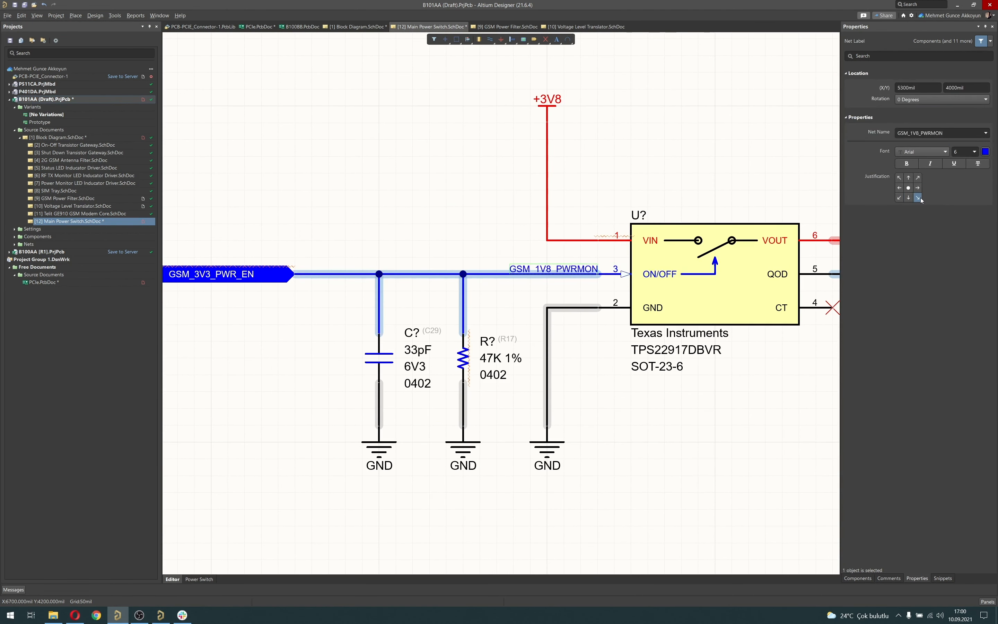
left_click(962, 132)
type("GSM_3V3_PWR_EN")
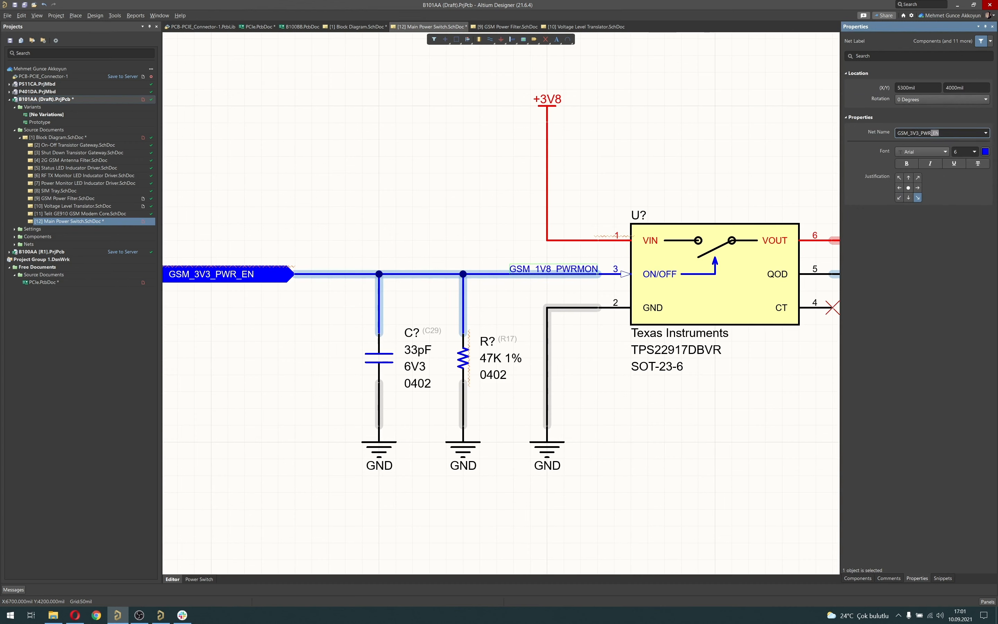
key("Return")
left_click(421, 209)
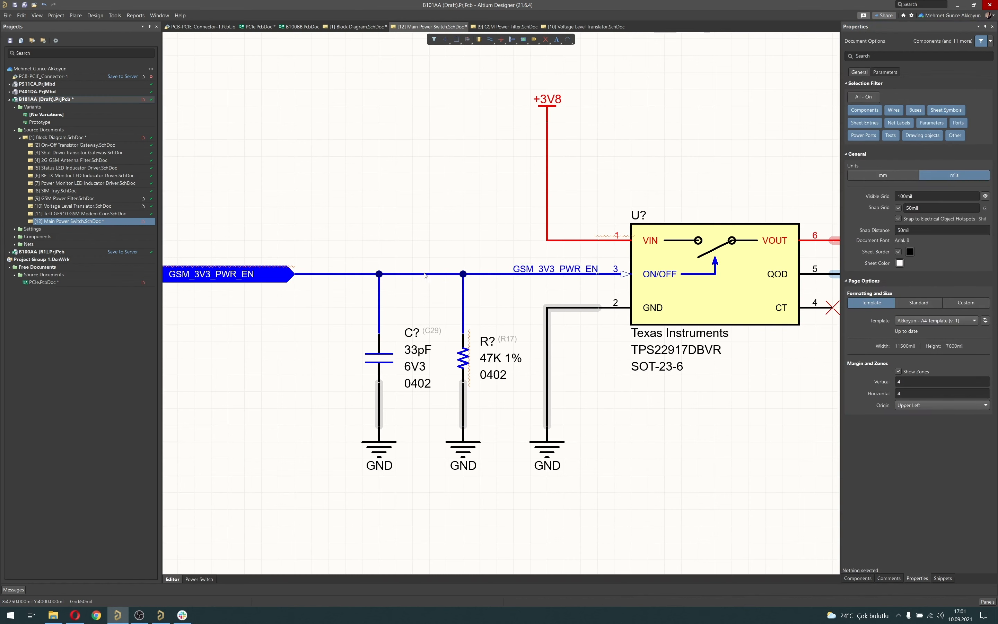
- Give the GSM_3V3_PWR_EN net a light blue highlight colour and the +3V8 net a light red one
left_click(423, 274)
left_click(985, 86)
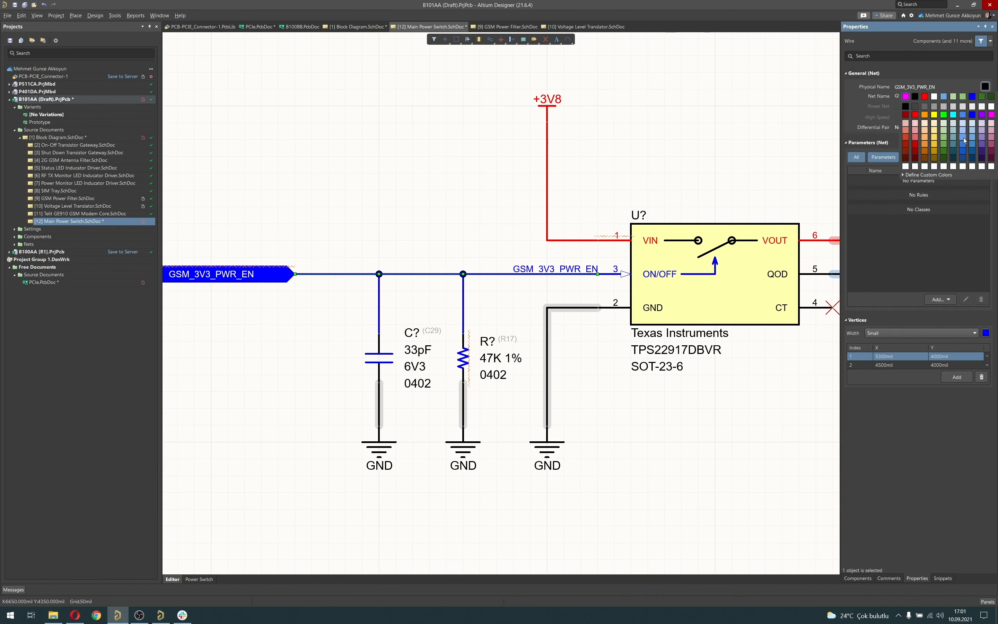
left_click(453, 222)
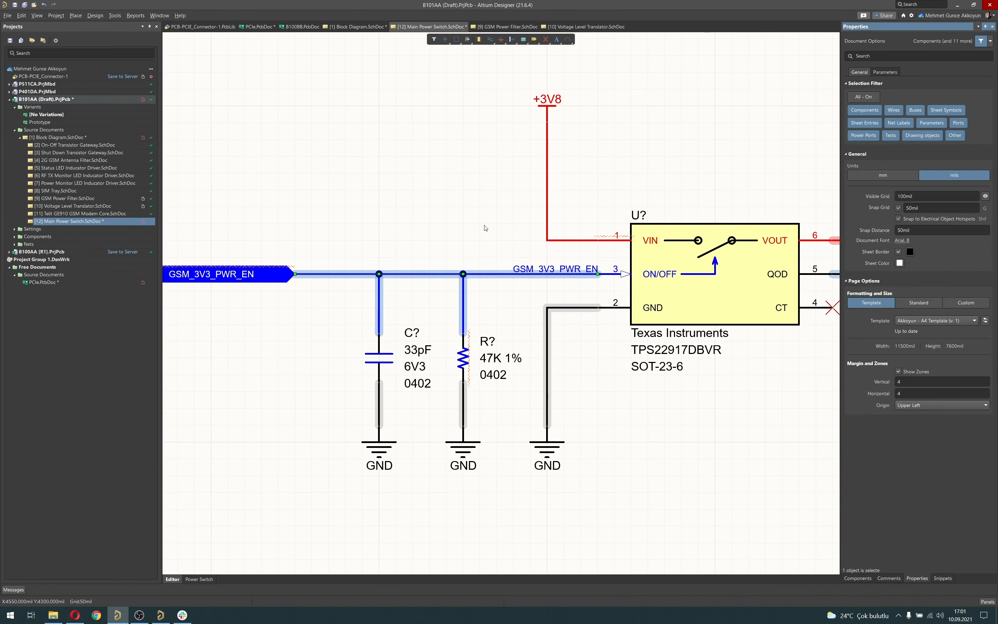
left_click(547, 186)
left_click(985, 86)
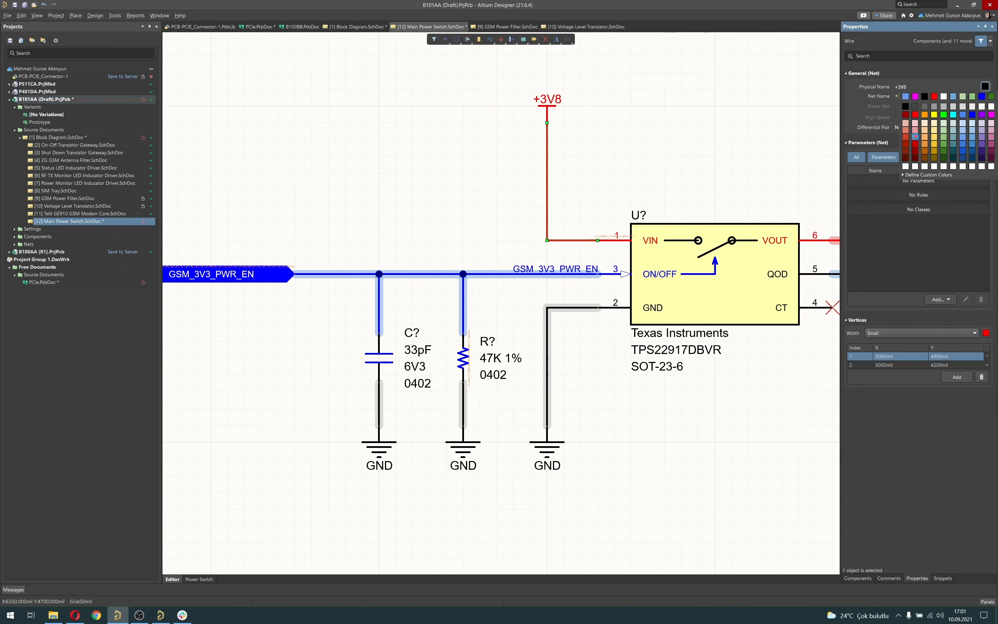
left_click(916, 136)
left_click(506, 158)
- Copy the "Noise filter capacitors." note from the Voltage Level Translator sheet and paste it below the load switch on the Main Power Switch sheet
scroll(494, 169, "down", 5, "ctrl")
right_click_drag(555, 169, 521, 245)
scroll(544, 205, "down", 1, "ctrl")
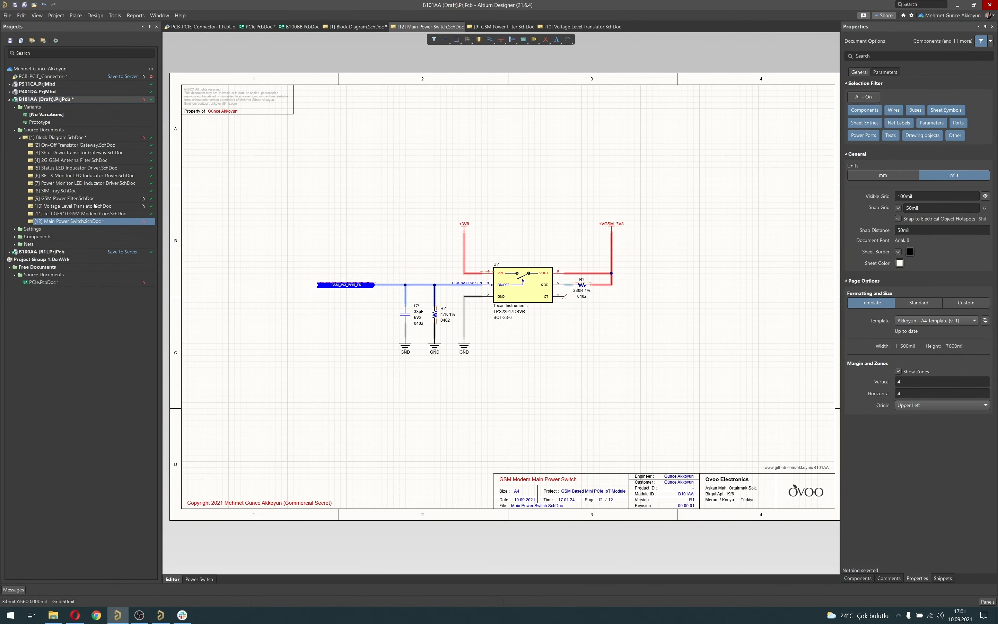
double_click(73, 206)
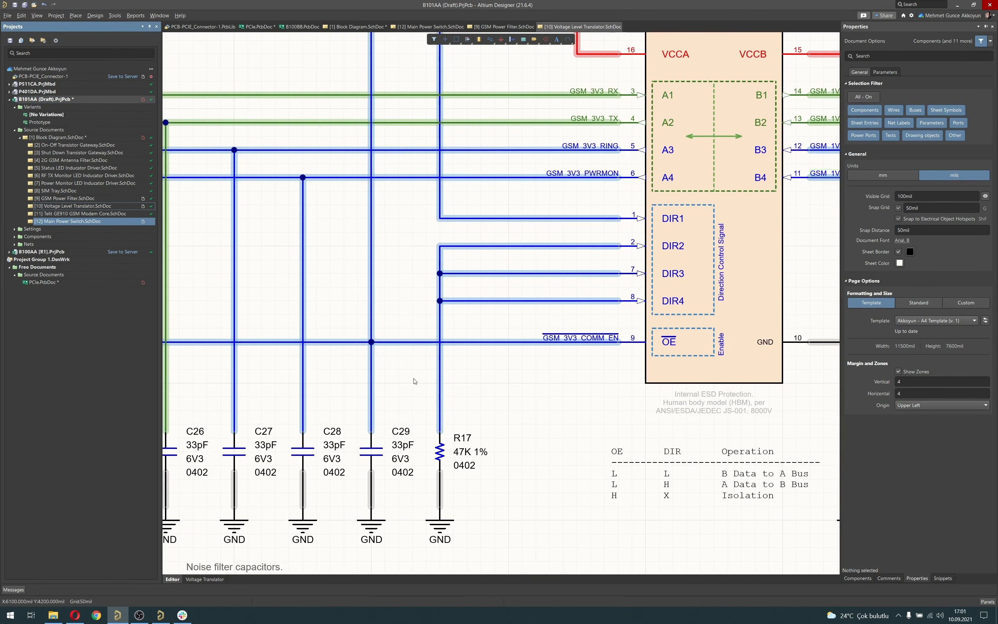
left_click(307, 453)
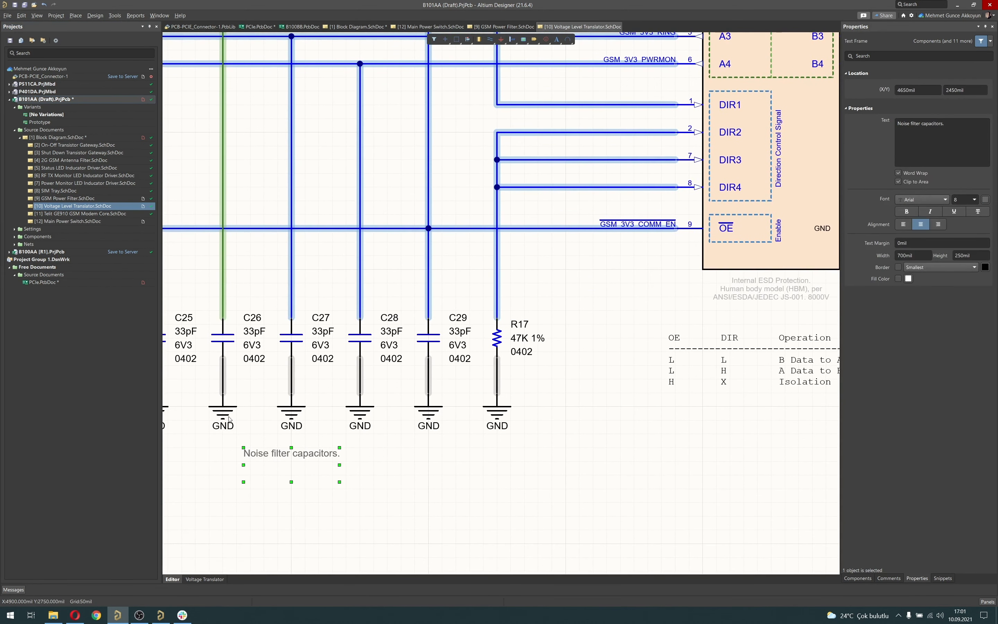
key("ctrl+Tab")
scroll(520, 384, "up", 3, "ctrl")
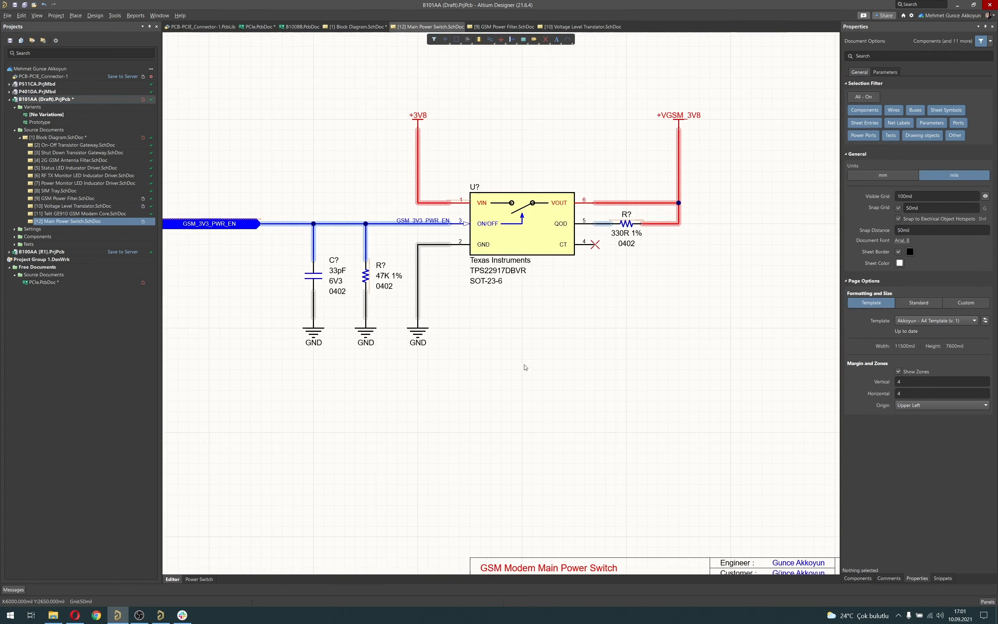
right_click_drag(526, 363, 504, 393)
key("ctrl+v")
left_click(505, 376)
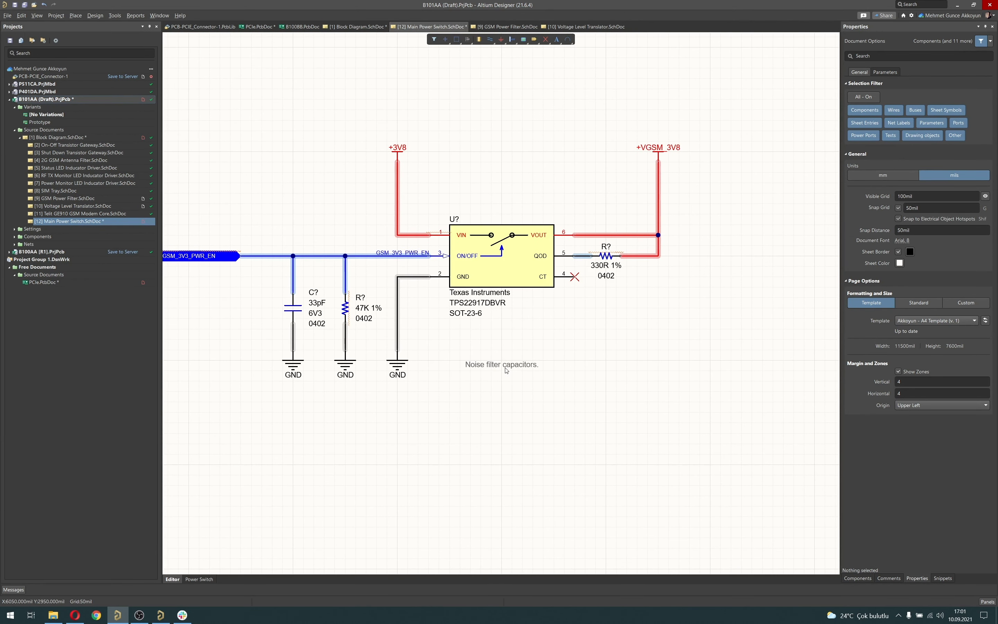
- Replace the pasted note's text with "The input of the PFET (power switch) is 3V8. The output of PFET is VGSM_3V8"
left_click(505, 368)
left_click(942, 142)
key("ctrl+a")
type("The")
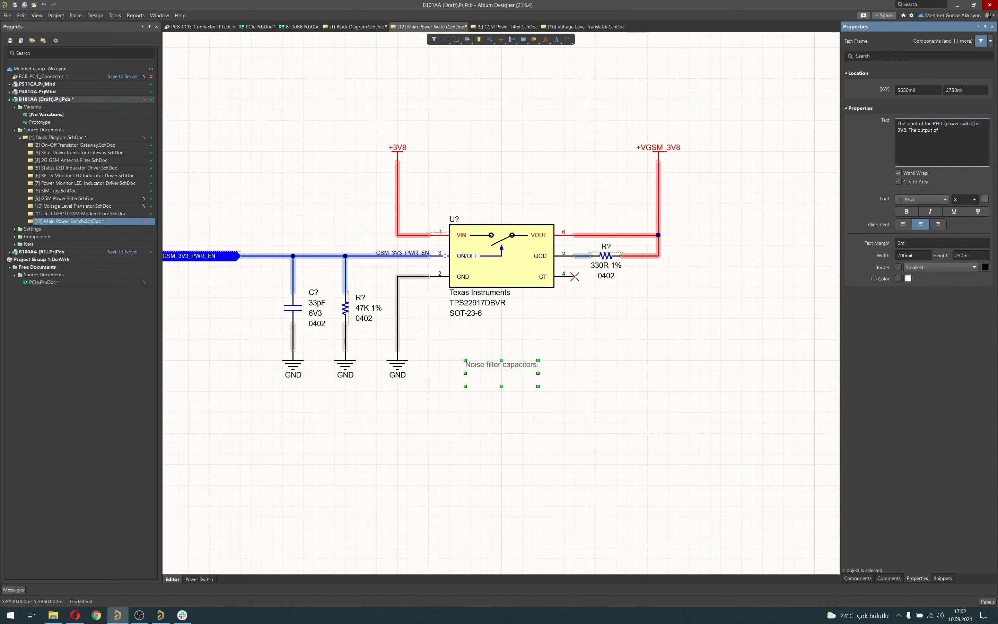
type("_3V8")
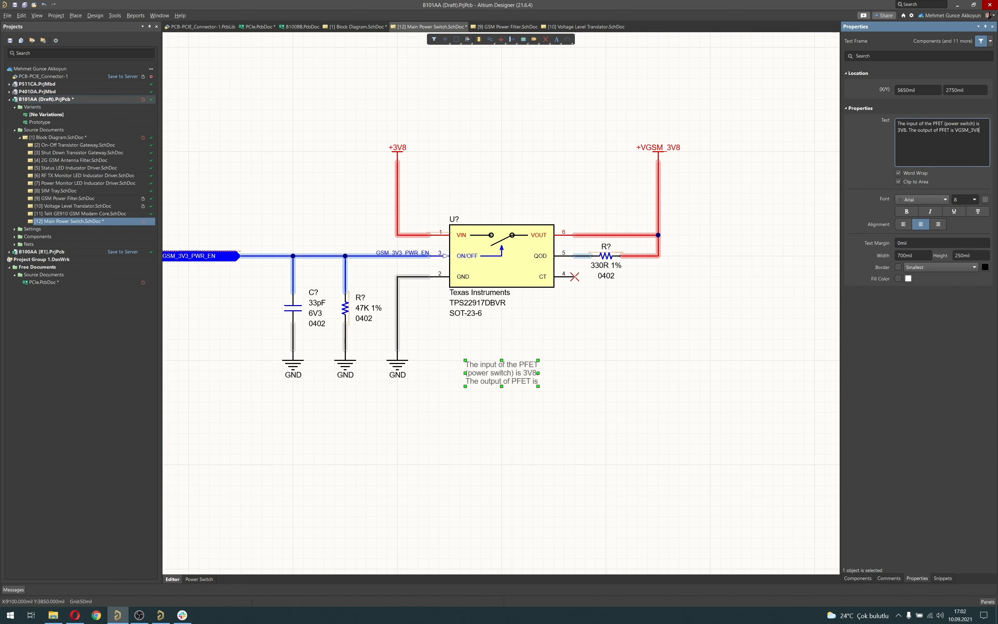
- Enlarge the PFET note's frame to 900 mil wide by 350 mil high and centre it beneath the load switch
scroll(525, 378, "up", 2, "ctrl")
left_click_drag(551, 375, 584, 374)
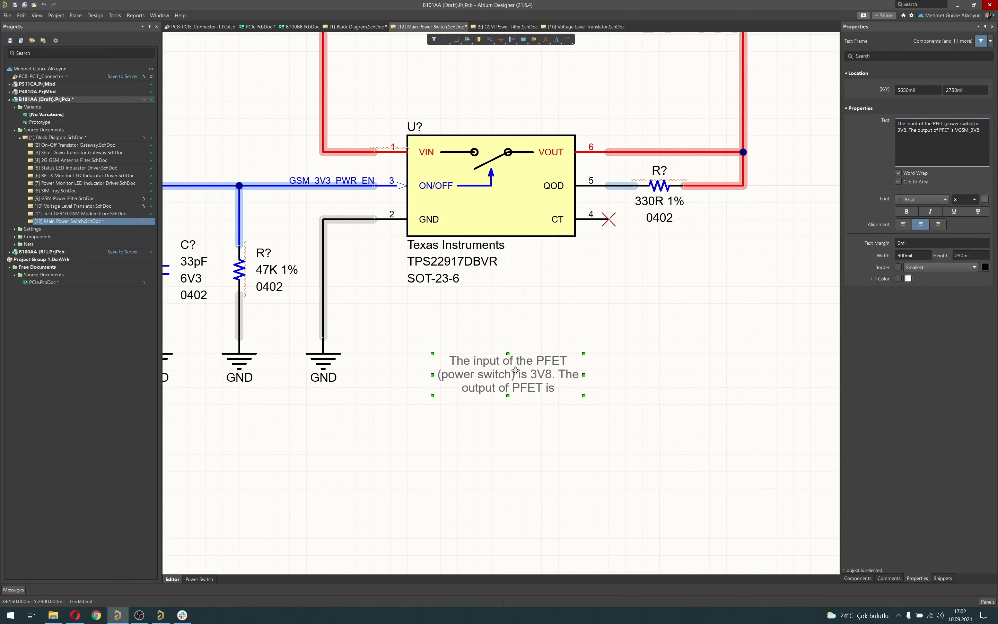
left_click_drag(514, 371, 491, 413)
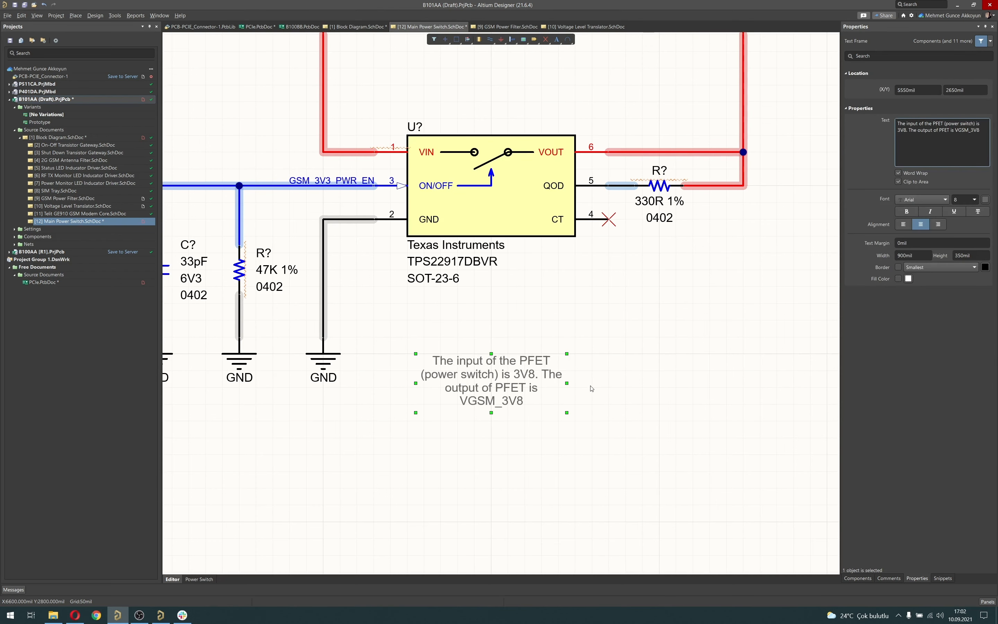
left_click(596, 373)
scroll(603, 359, "down", 2, "ctrl")
right_click_drag(603, 359, 547, 358)
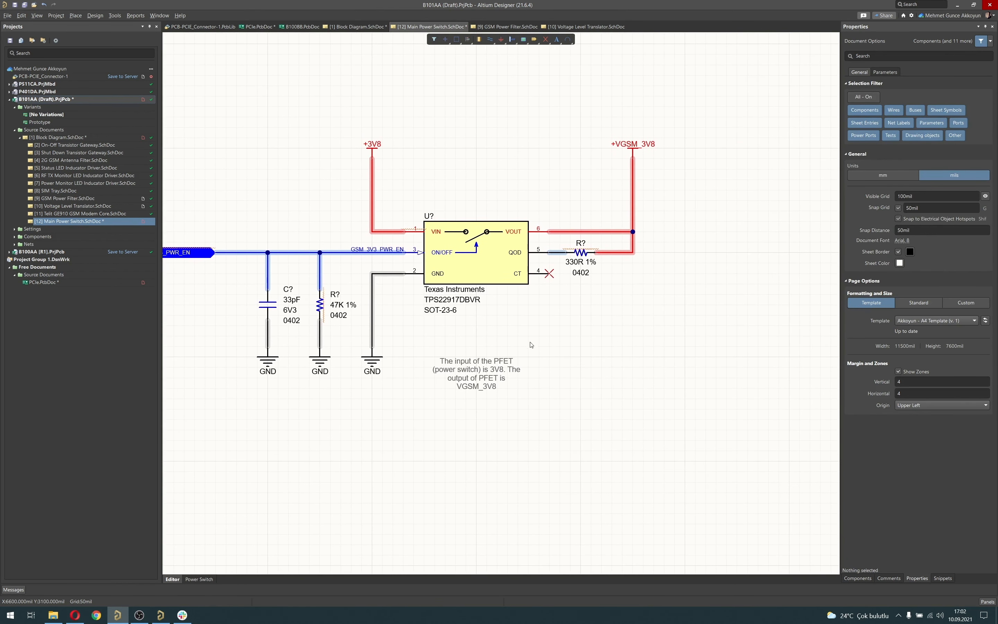
- Copy the boxed "Tantalum Capacitor" note from the GSM Power Filter sheet and paste it between the load switch and the PFET note
left_click(87, 206)
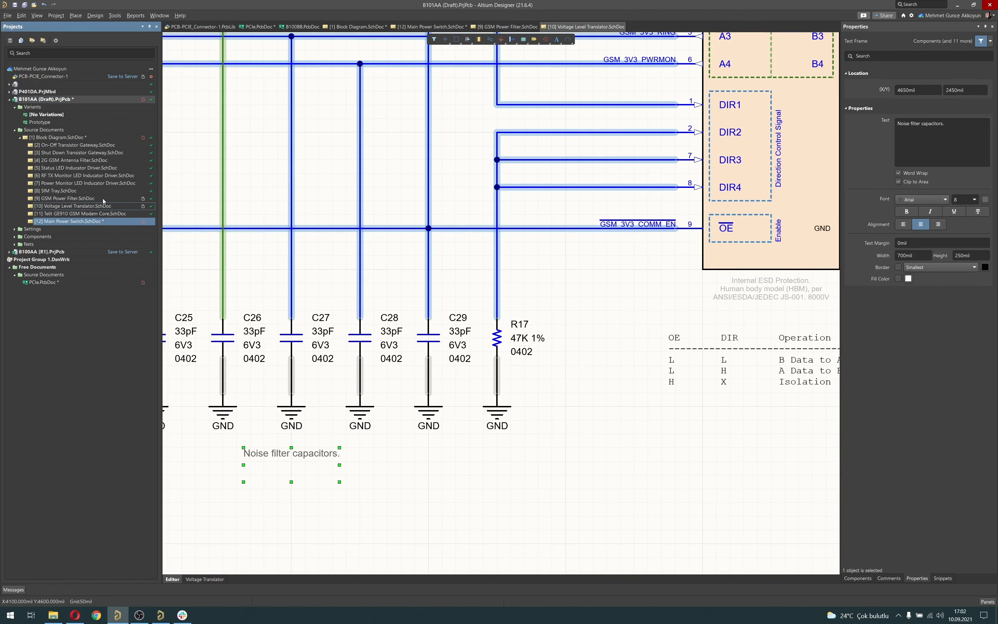
left_click(64, 197)
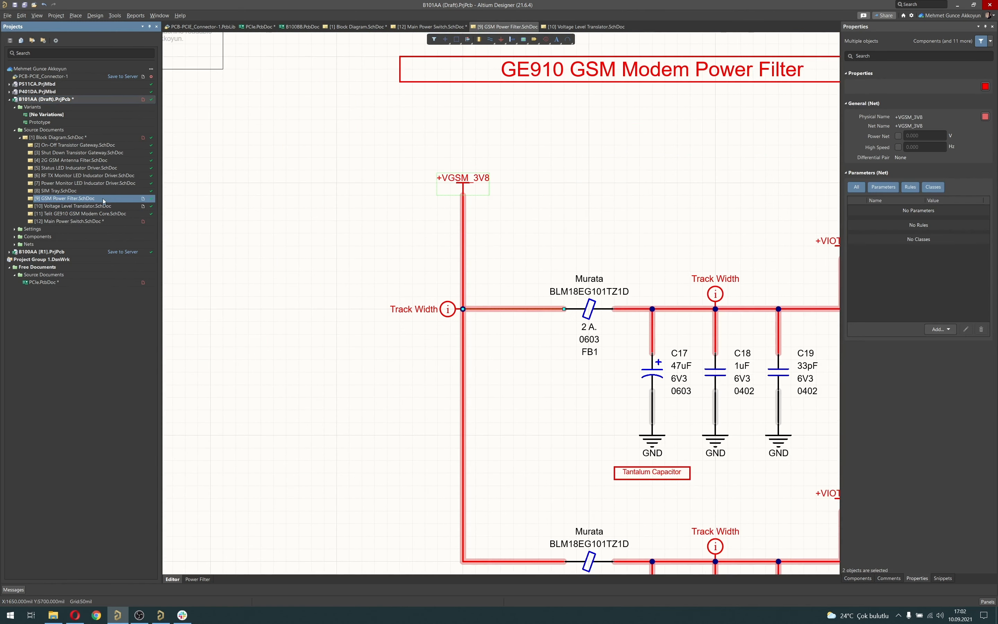
left_click(644, 473)
left_click(70, 221)
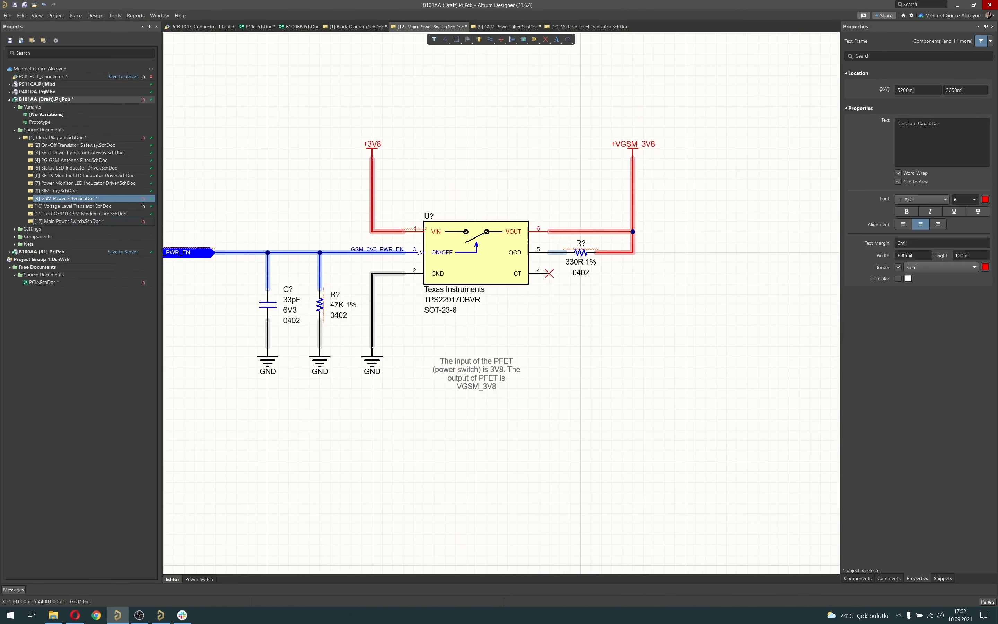
key("ctrl+v")
scroll(496, 338, "up", 3, "ctrl")
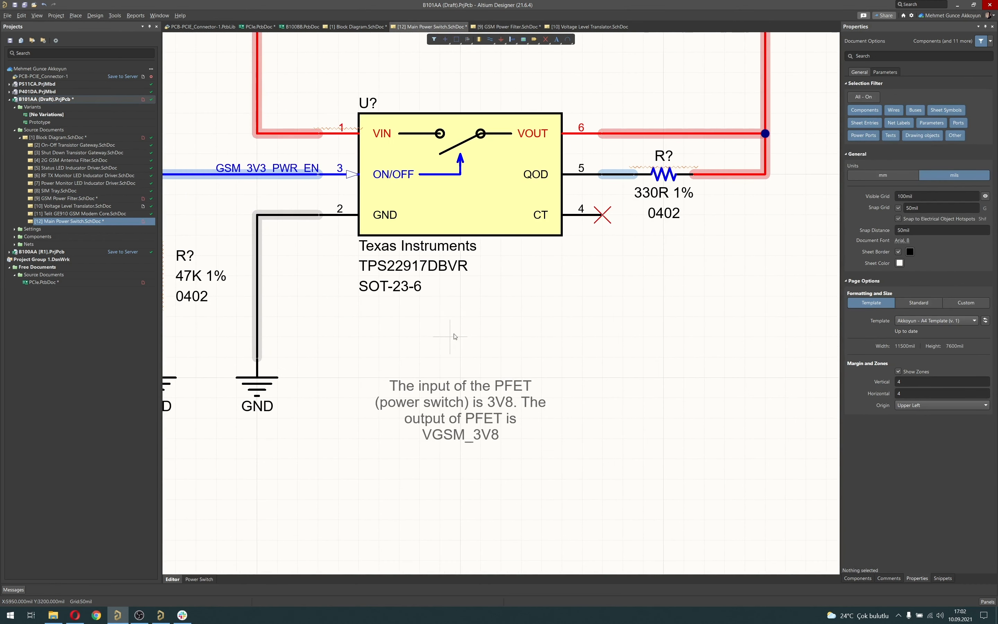
left_click(462, 338)
- Change the pasted boxed note's font colour and border colour to blue
left_click(986, 200)
left_click(991, 209)
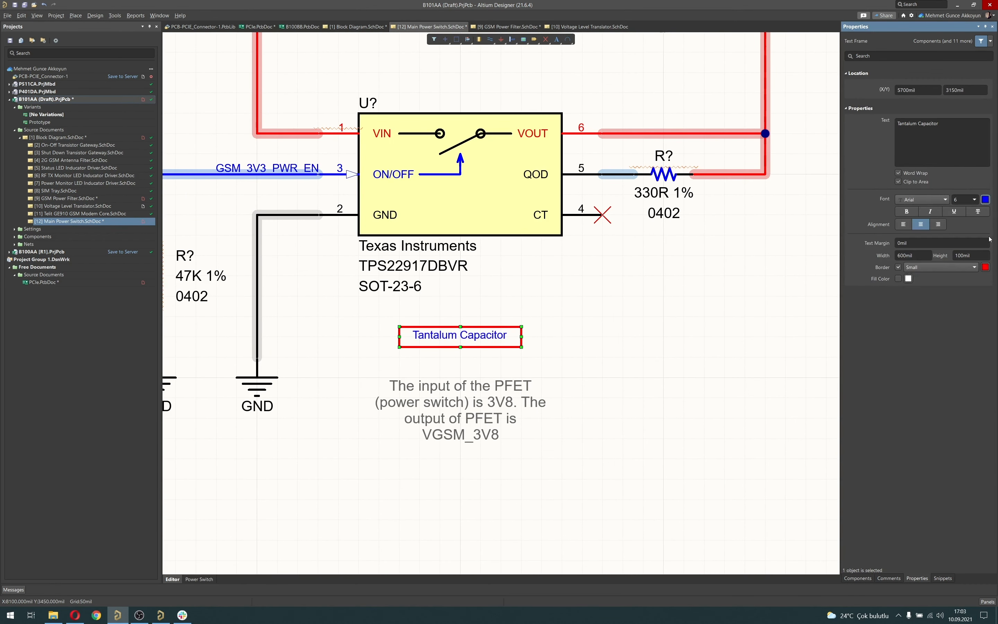
left_click(986, 267)
left_click(992, 277)
- Replace the blue boxed note's text with "Quiescent Current : 0.1 µA"
left_click(939, 147)
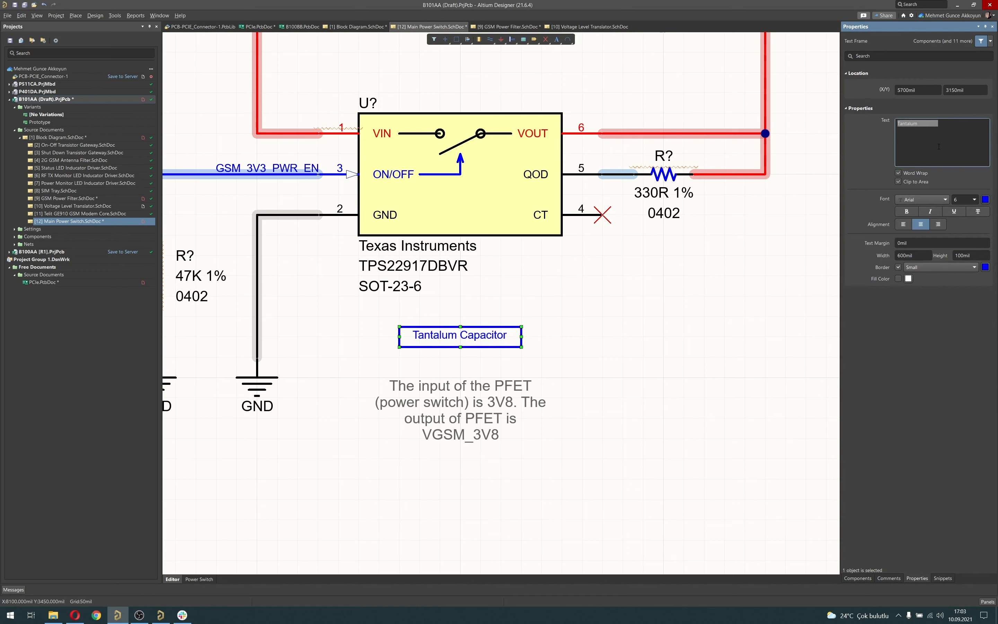
type("Quiescent Current : 0.1")
key("alt+Tab")
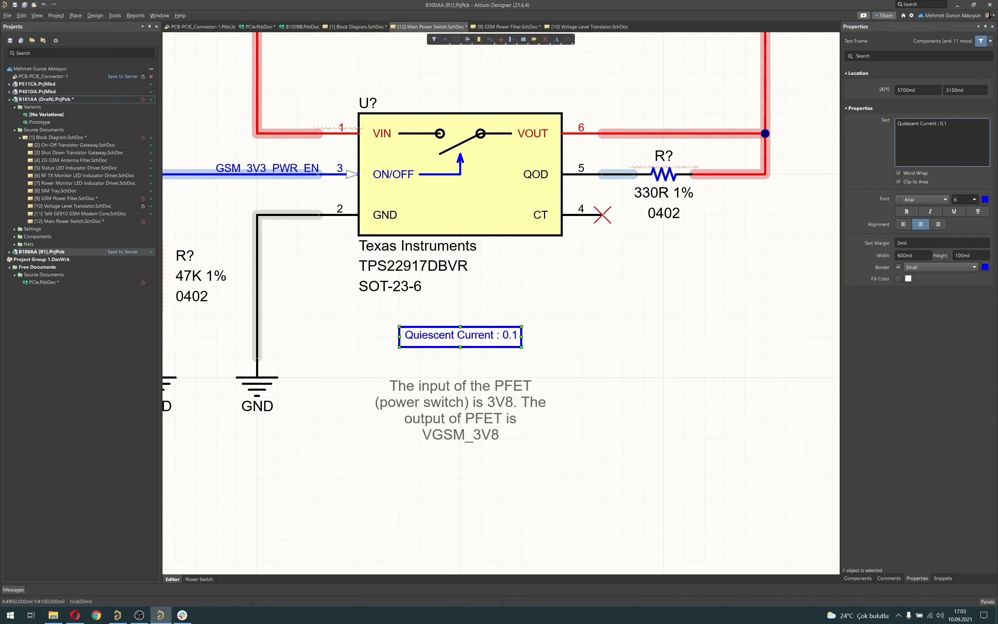
key("alt+Tab")
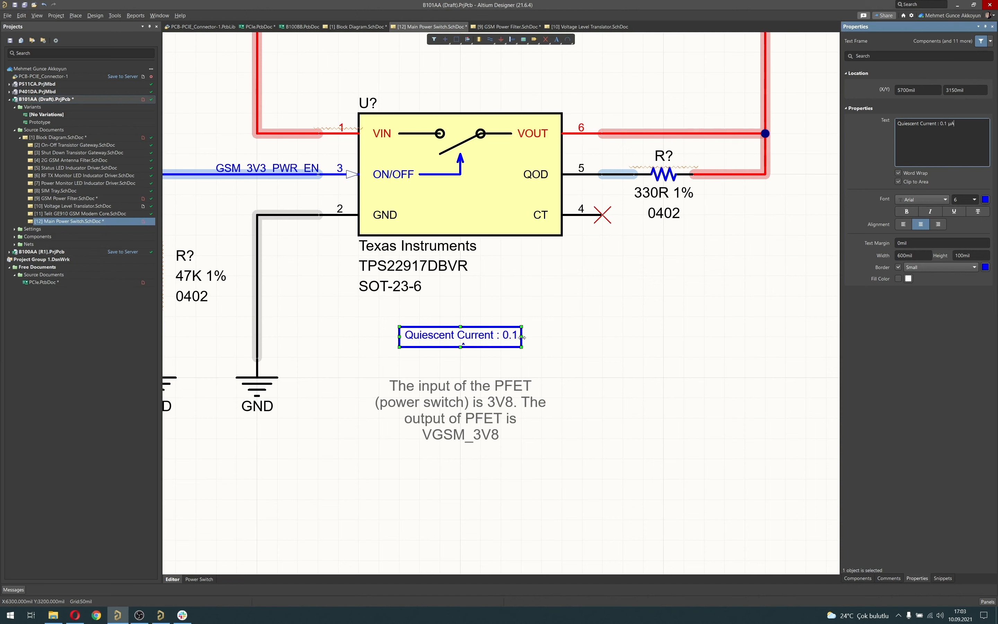
- Widen the quiescent current box to 800 mil, centre it under the load switch with font size 6, and save the sheet
left_click_drag(522, 337, 550, 334)
left_click(974, 199)
left_click(962, 212)
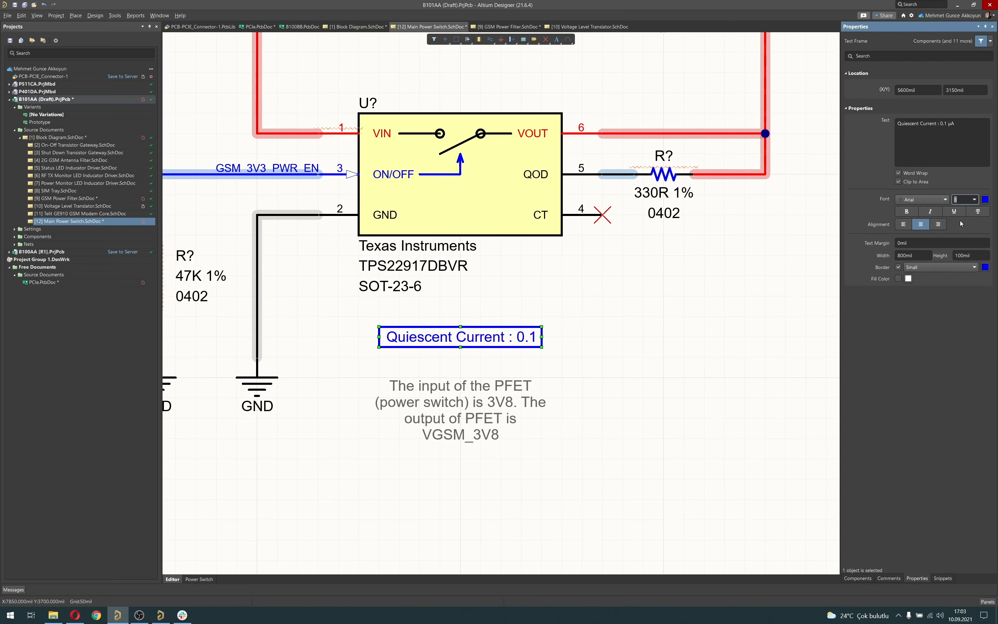
left_click(975, 200)
left_click(962, 208)
left_click(611, 318)
scroll(610, 319, "down", 3, "ctrl")
right_click_drag(612, 323, 575, 359)
key("ctrl+s")
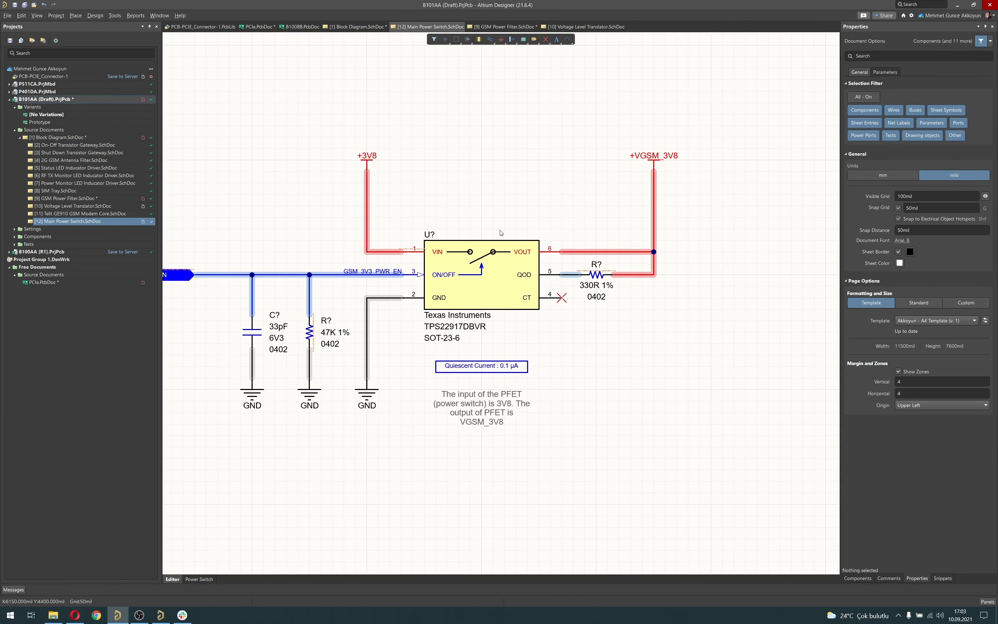
scroll(501, 232, "up", 1, "ctrl")
left_click(78, 205)
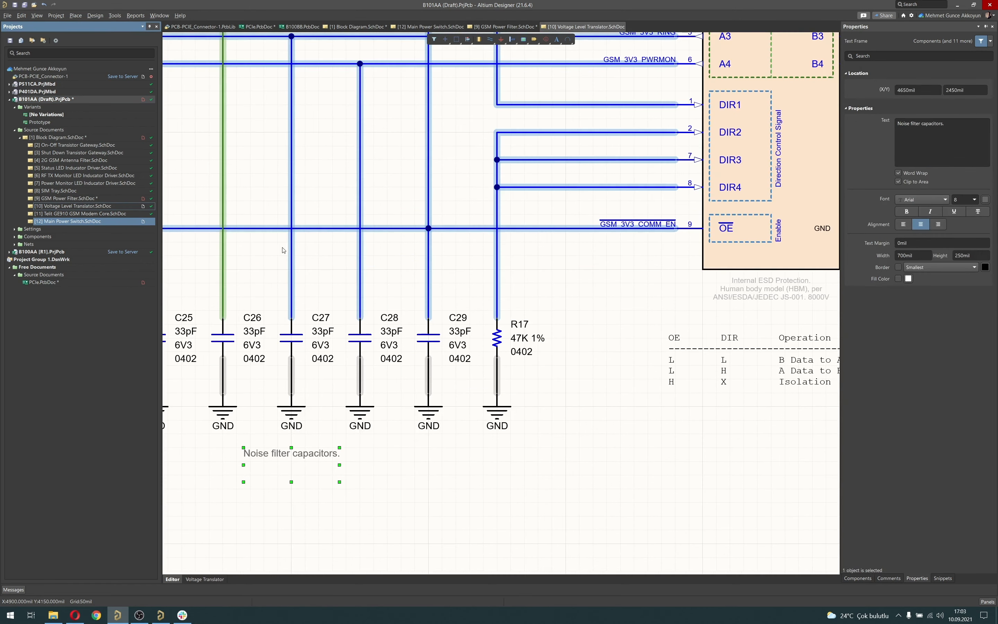
right_click_drag(322, 190, 477, 212)
right_click_drag(256, 191, 200, 267)
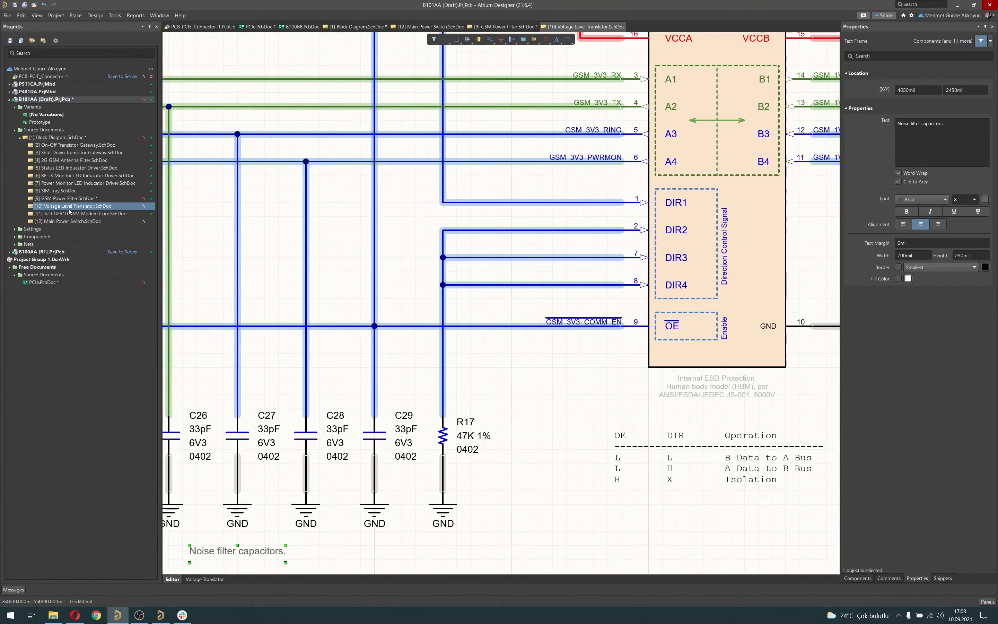
left_click(67, 221)
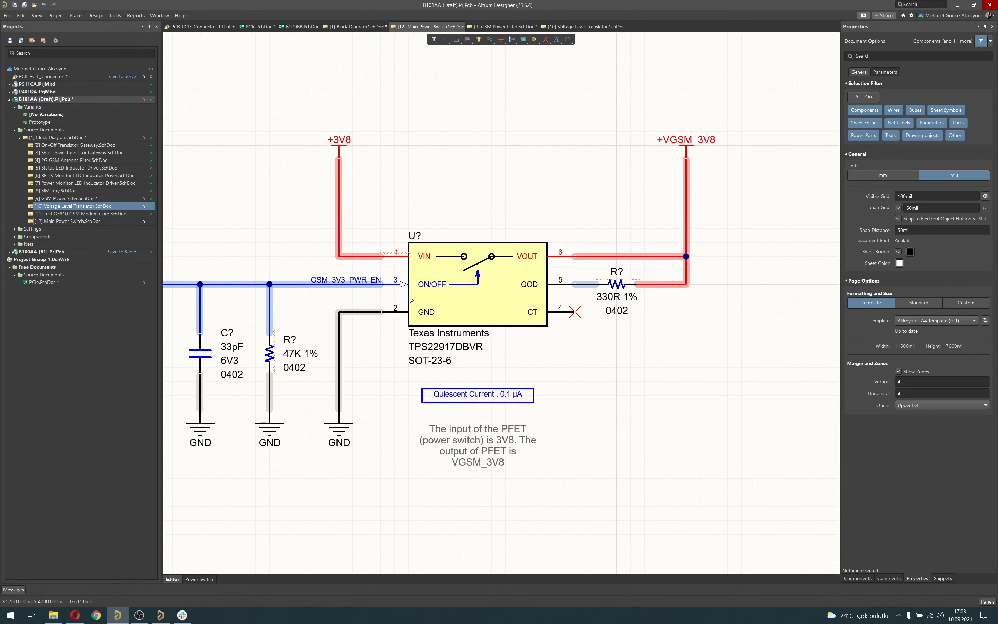
- Draw a horizontal line about 600 mil long above the load switch
scroll(486, 199, "up", 4, "ctrl")
left_click(568, 40)
left_click(586, 86)
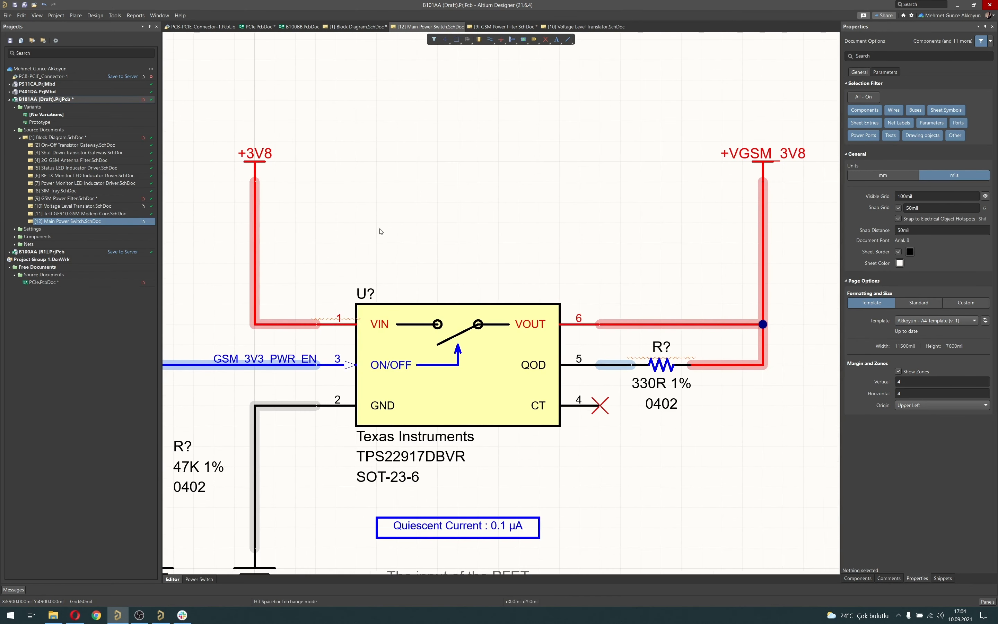
left_click(397, 243)
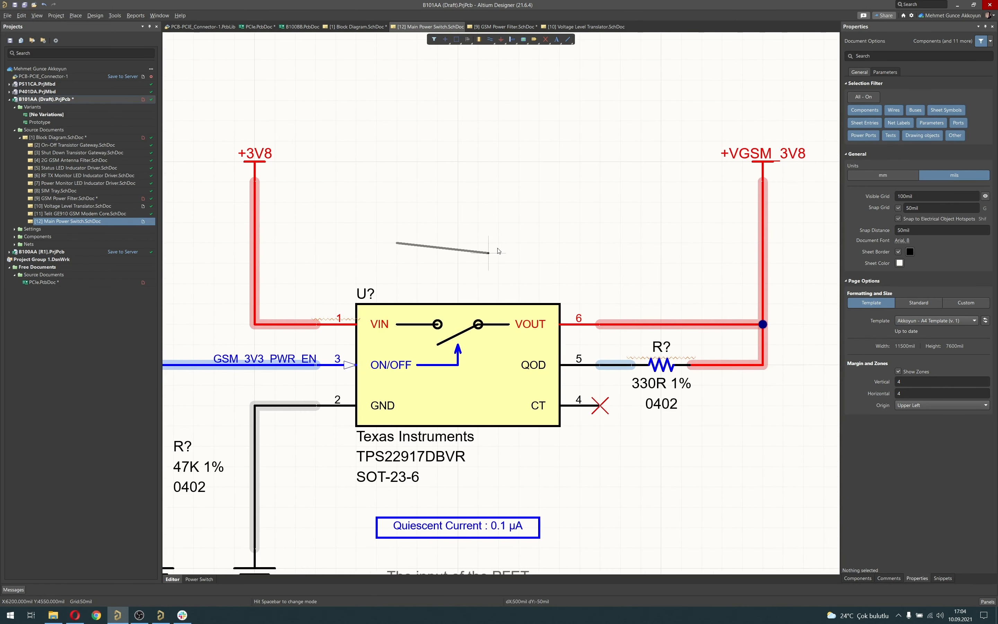
left_click(520, 243)
right_click(521, 244)
right_click(652, 250)
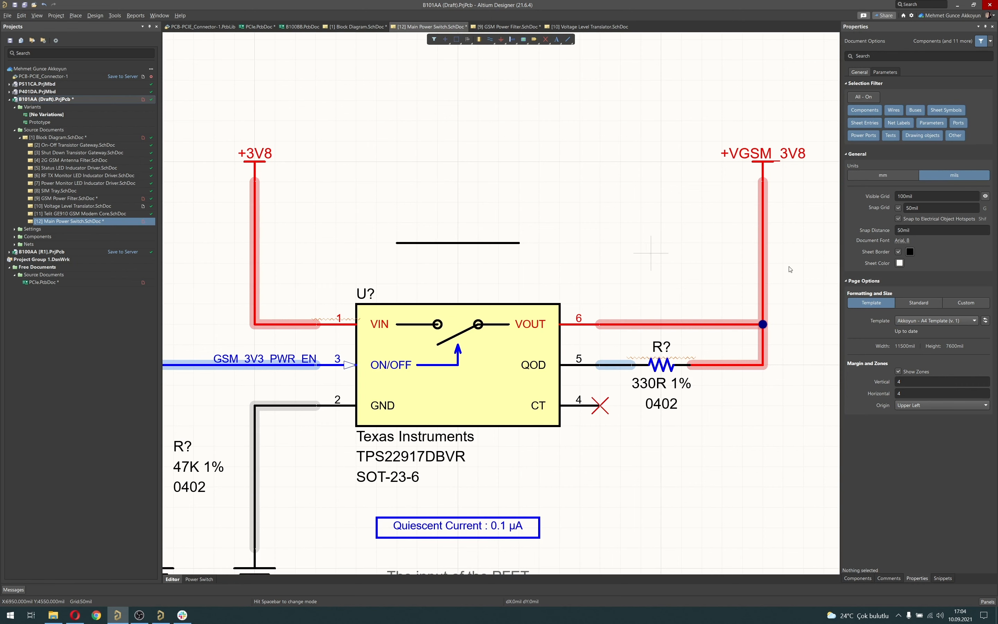
- Give the line above the load switch an Arrow end shape and colour it red
left_click(510, 244)
left_click(913, 184)
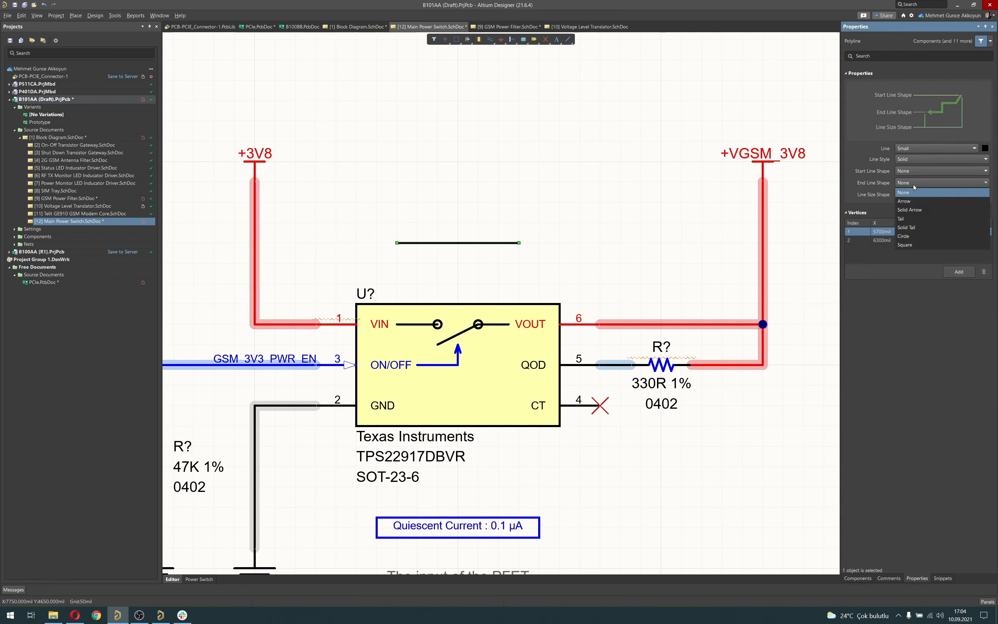
left_click(920, 199)
left_click(984, 150)
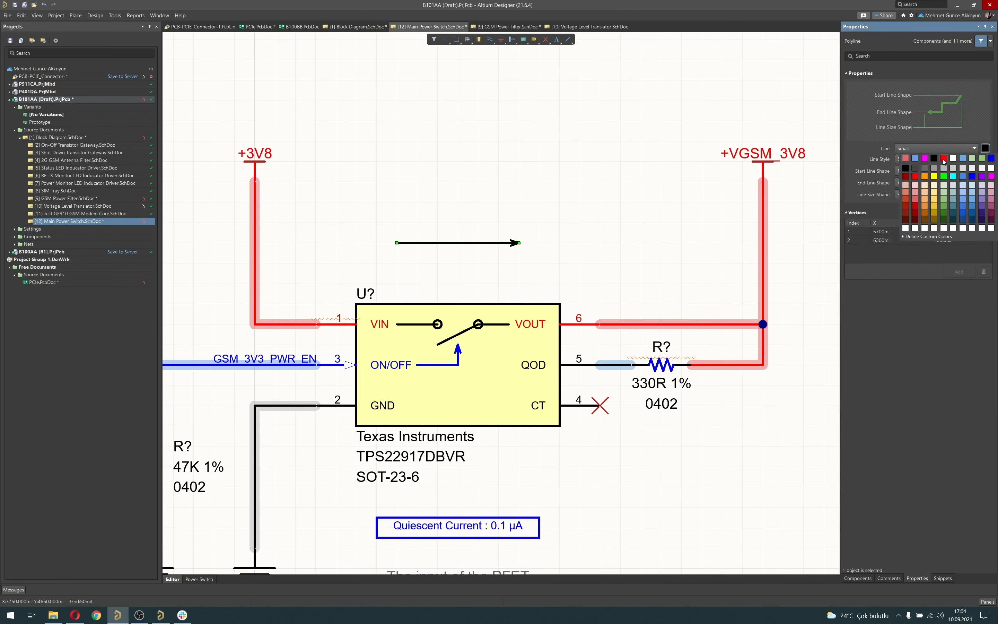
left_click(942, 158)
left_click(597, 196)
- Copy the "Quiescent Current : 0.1 µA" box and paste it just above the red arrow
scroll(553, 439, "down", 1)
left_click(505, 494)
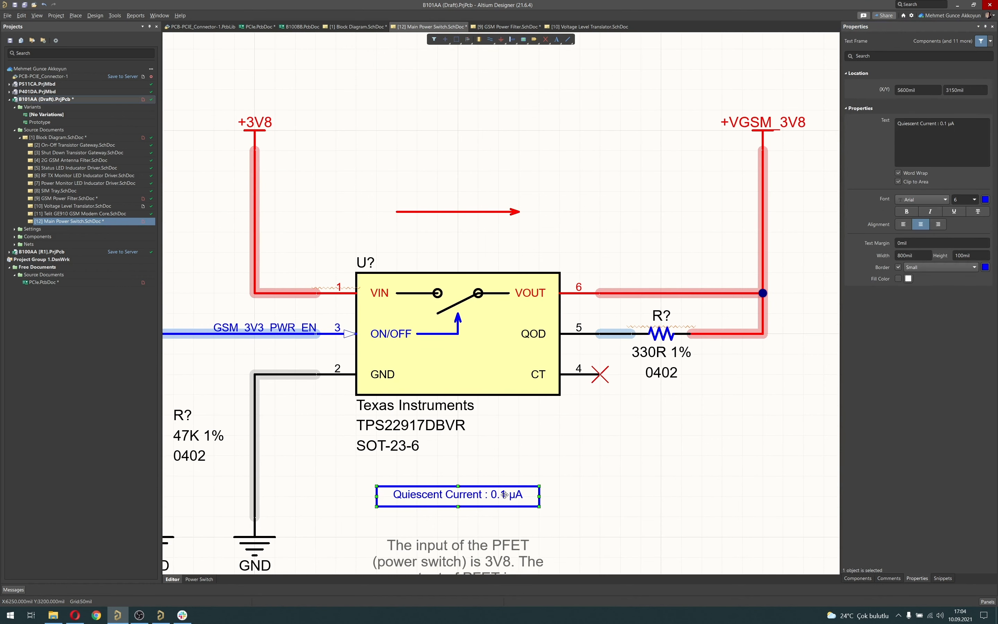
scroll(474, 244, "down", 1)
key("ctrl+c")
key("ctrl+v")
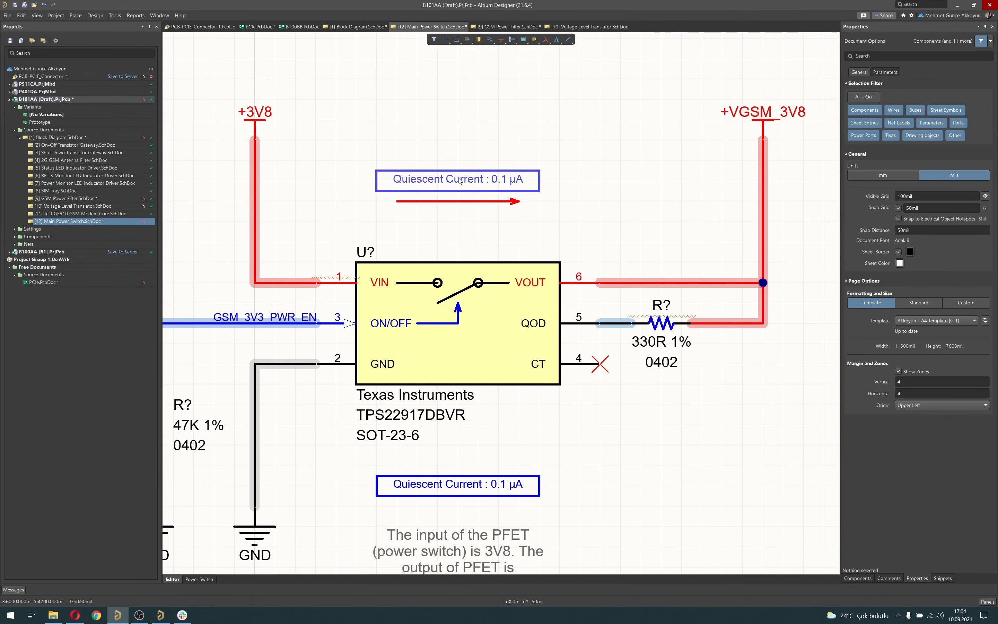
left_click(486, 183)
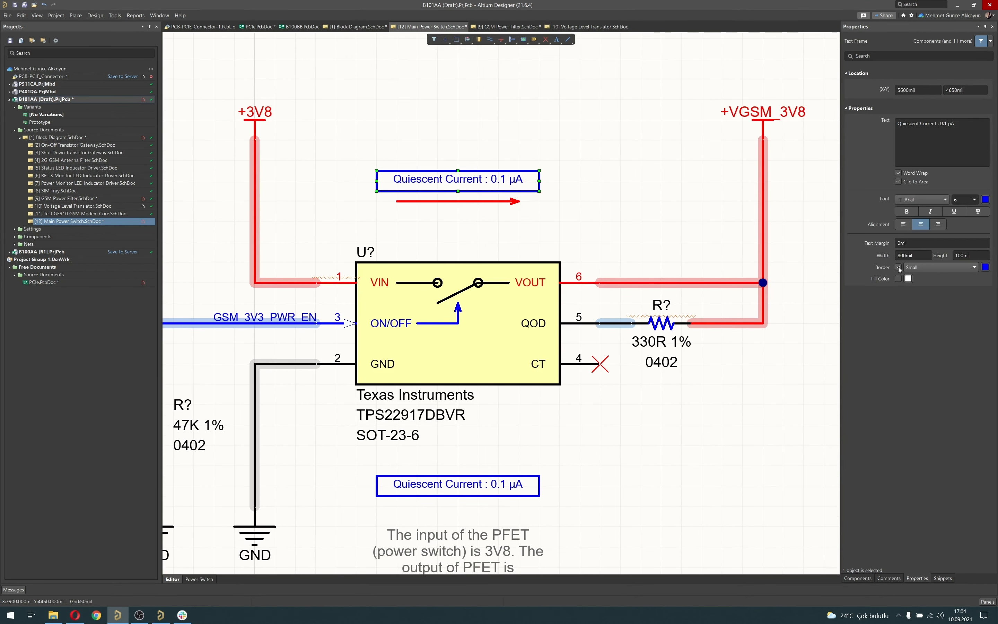
- Remove the copied box's border, make its text red, and change the text to "Max Current : 2A"
left_click(899, 267)
left_click(986, 200)
left_click(944, 277)
left_click(935, 139)
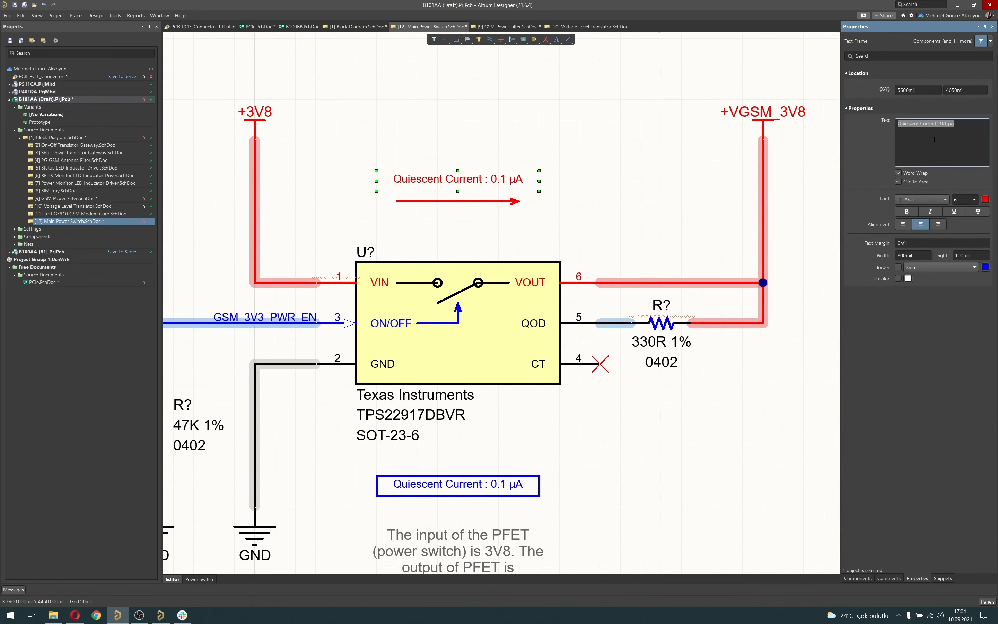
type("Max Current : 2A")
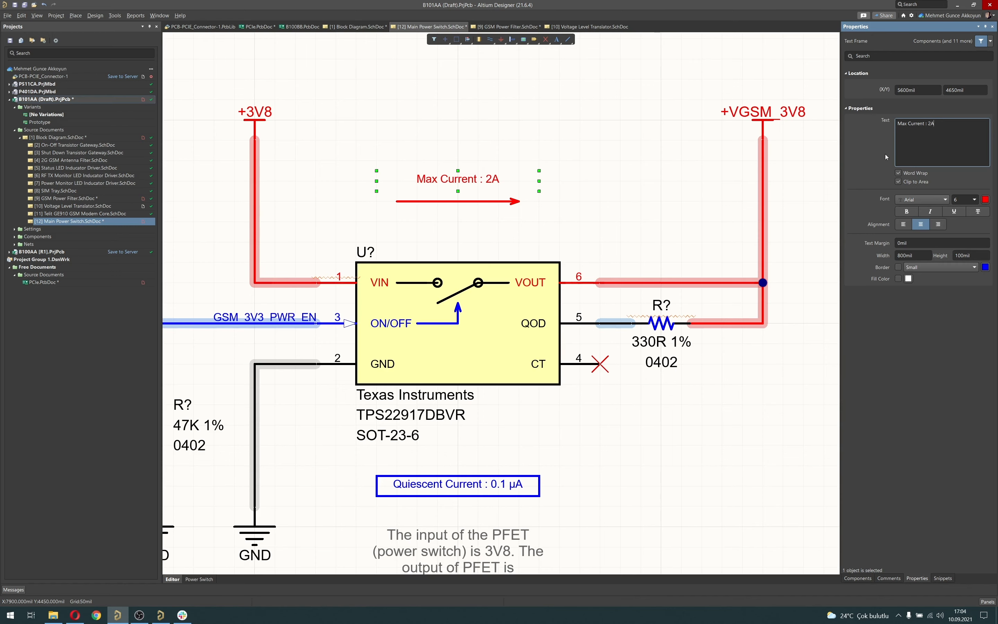
- Move the "Max Current : 2A" text directly beneath the red arrow
left_click(640, 161)
left_click_drag(458, 180, 460, 215)
left_click(451, 172)
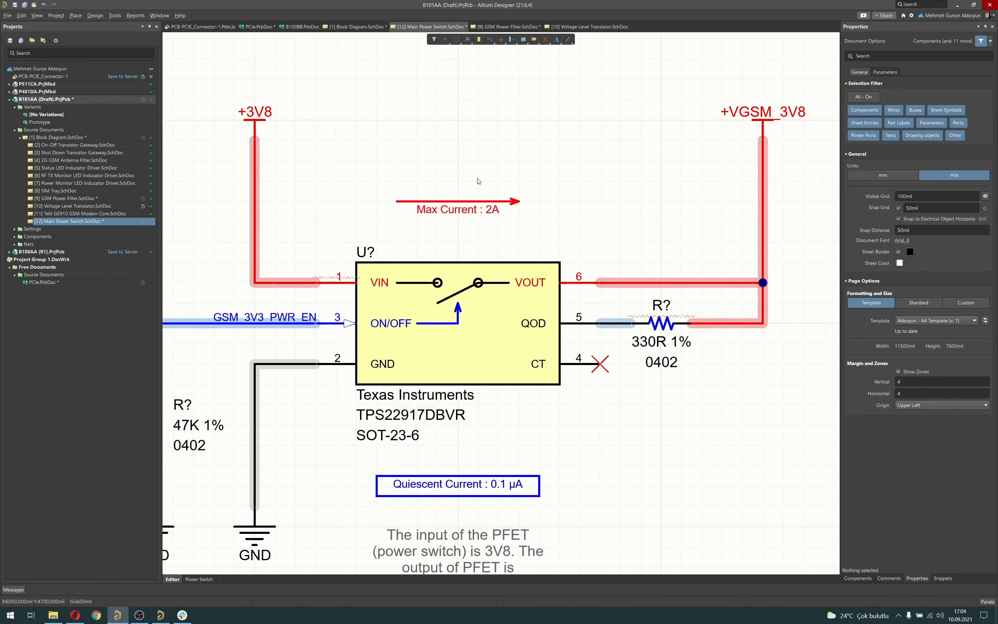
- Copy the PFET input/output note and paste it below the ground symbols of the 33pF capacitor and 47K resistor
scroll(477, 182, "down", 3, "ctrl")
scroll(507, 195, "down", 1, "ctrl")
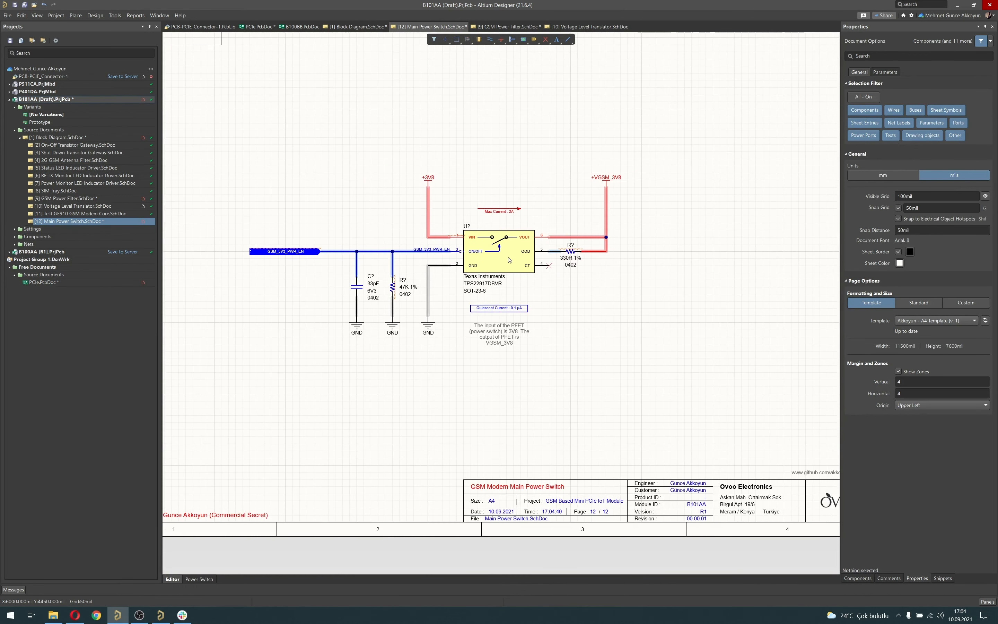
left_click(509, 333)
key("ctrl+c")
scroll(378, 357, "up", 3, "ctrl")
right_click_drag(393, 359, 438, 375)
key("ctrl+v")
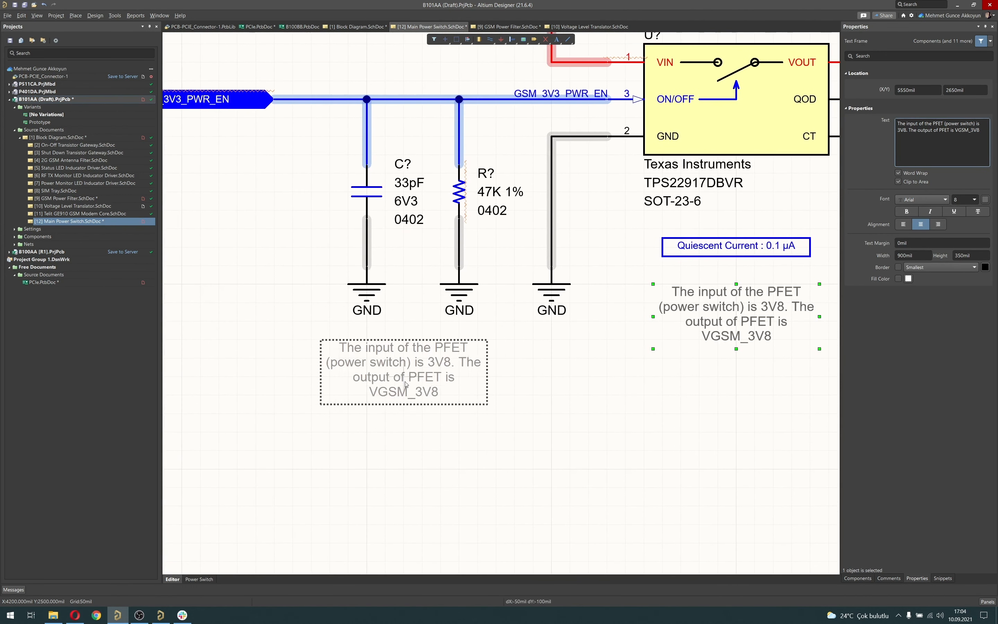
left_click(416, 389)
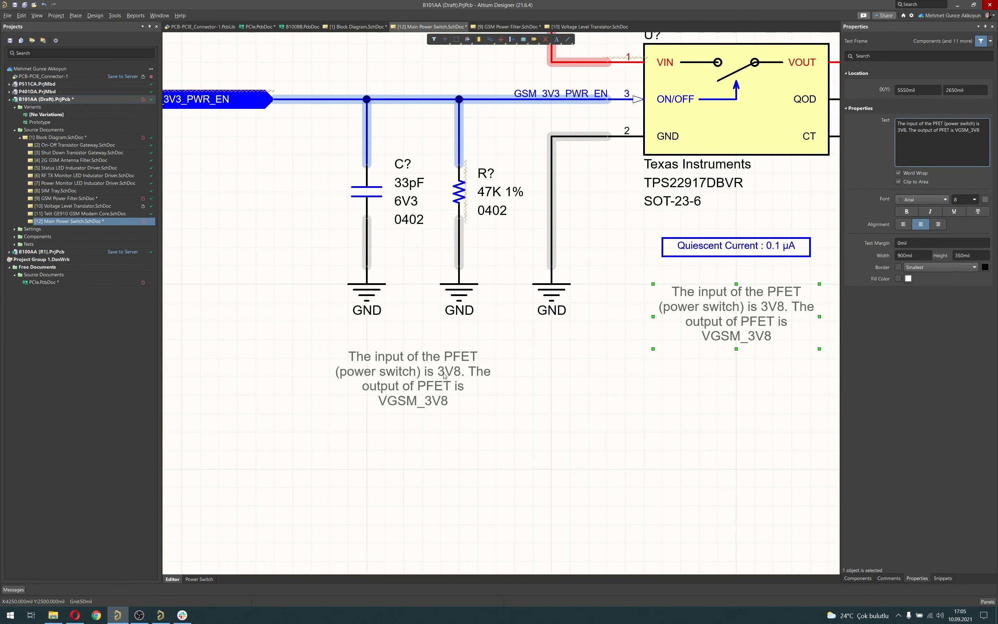
- Replace the copied note's text with "PFET enable signal pull-down resistor and filter capacitor." and save the sheet
left_click(936, 149)
key("ctrl+a")
type("PFET enable signal pull-down")
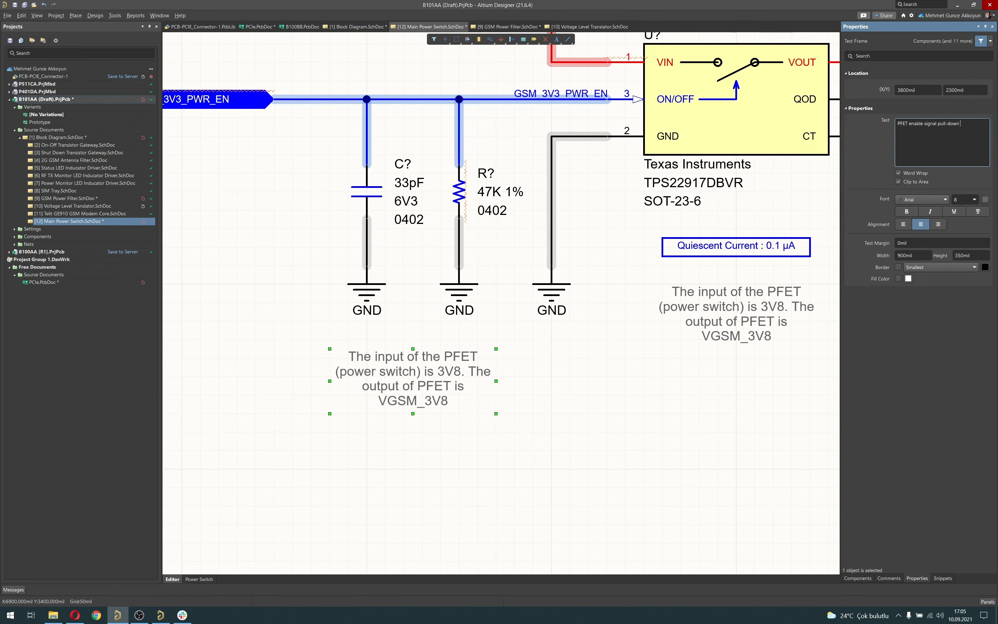
type(" resistor and filter capacitor.")
key("Return")
left_click(577, 327)
scroll(578, 327, "down", 3, "ctrl")
right_click_drag(578, 327, 409, 361)
key("ctrl+s")
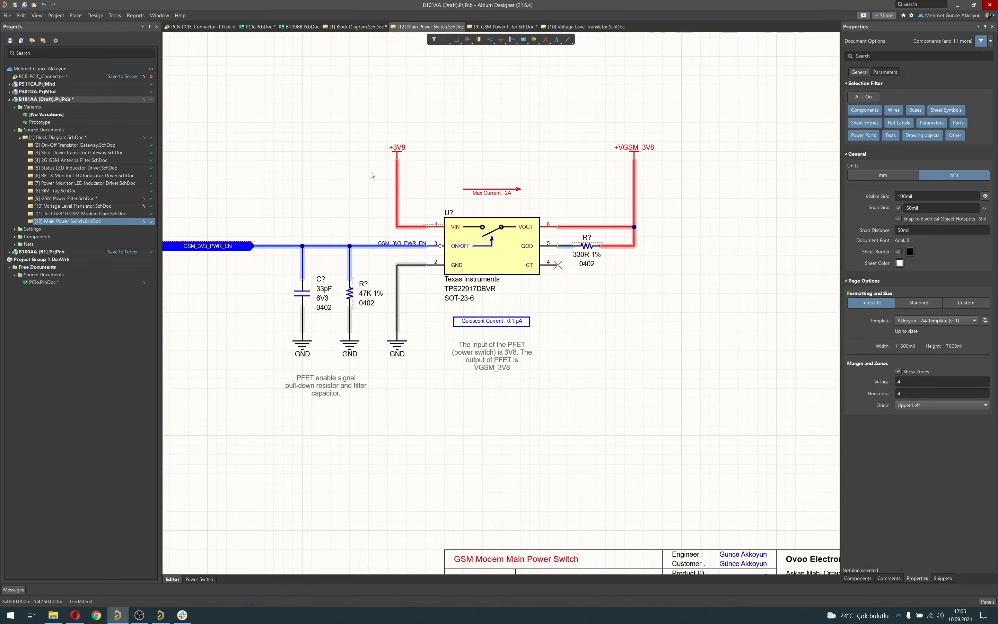
- Paste a copy of the PFET input/output note beside the +3V8 power port and select the copy
scroll(370, 173, "up", 3, "ctrl")
right_click_drag(396, 191, 448, 230)
right_click_drag(449, 150, 445, 222)
key("ctrl+v")
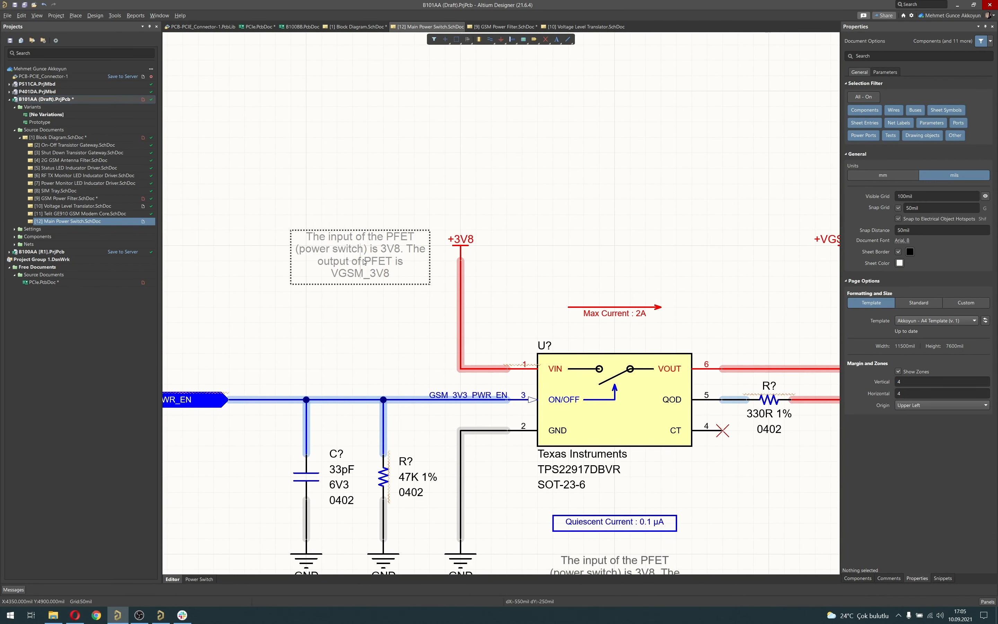
left_click(369, 258)
left_click(375, 249)
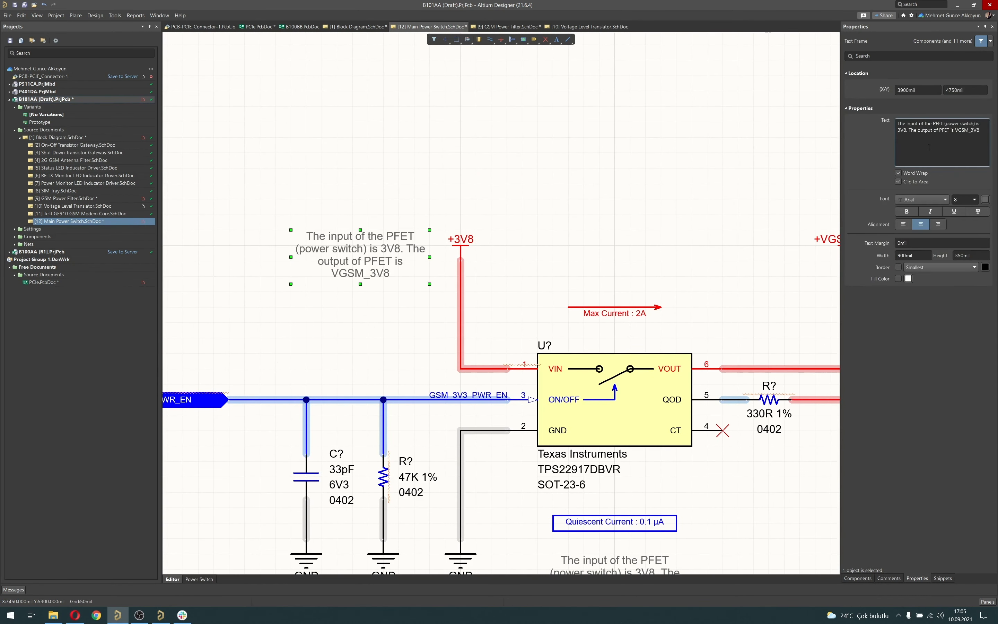
- Change the copied note to "TPS22917 PFET IC prefered Vin range : 1V0 - 5V5", narrow its frame to 700 mil and place it nearer the +3V8 line
left_click(934, 143)
type("TPS22917 PFET")
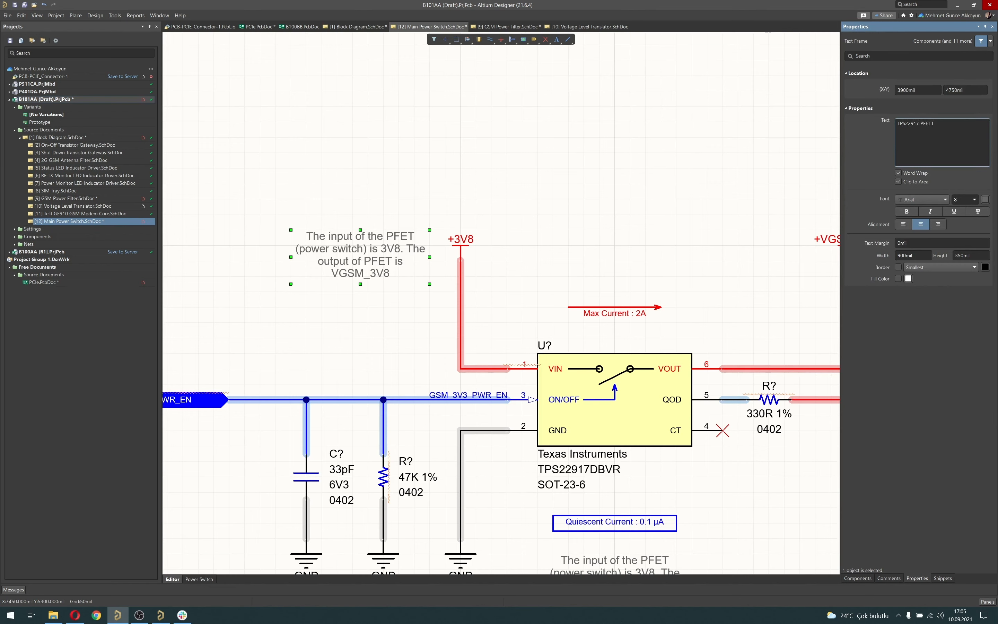
type(" IC prefered Vin range : 1V0 - 5V5")
left_click_drag(428, 257, 382, 249)
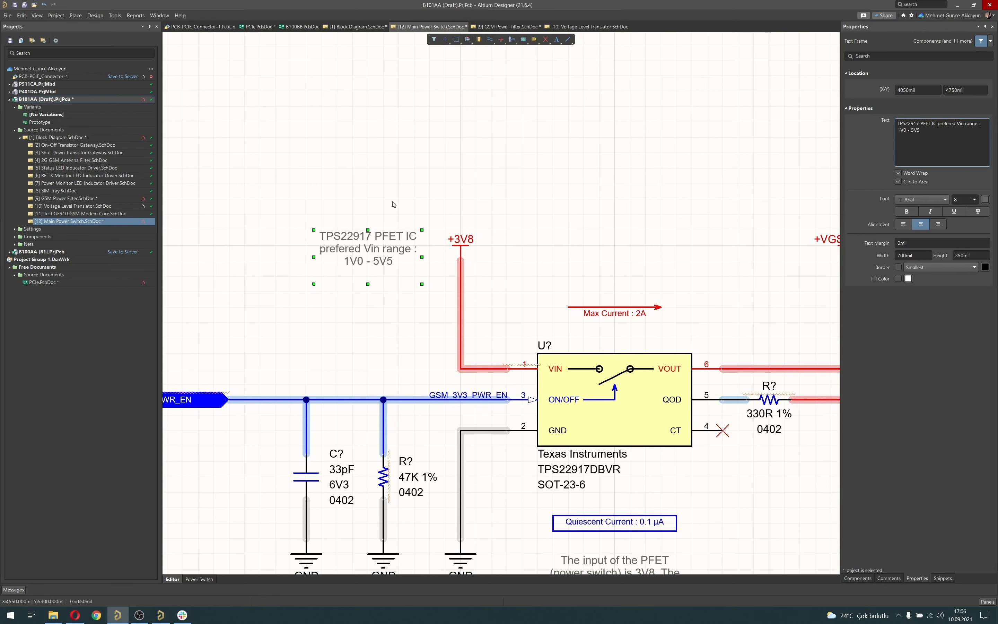
left_click(478, 211)
scroll(508, 229, "down", 2, "ctrl")
scroll(511, 227, "down", 1, "ctrl")
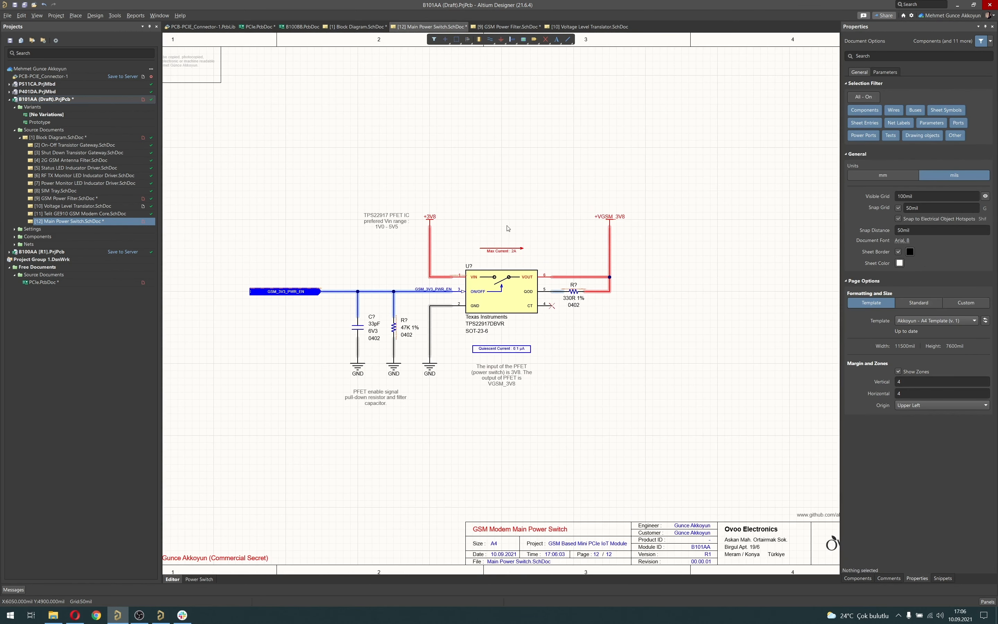
right_click_drag(494, 226, 488, 211)
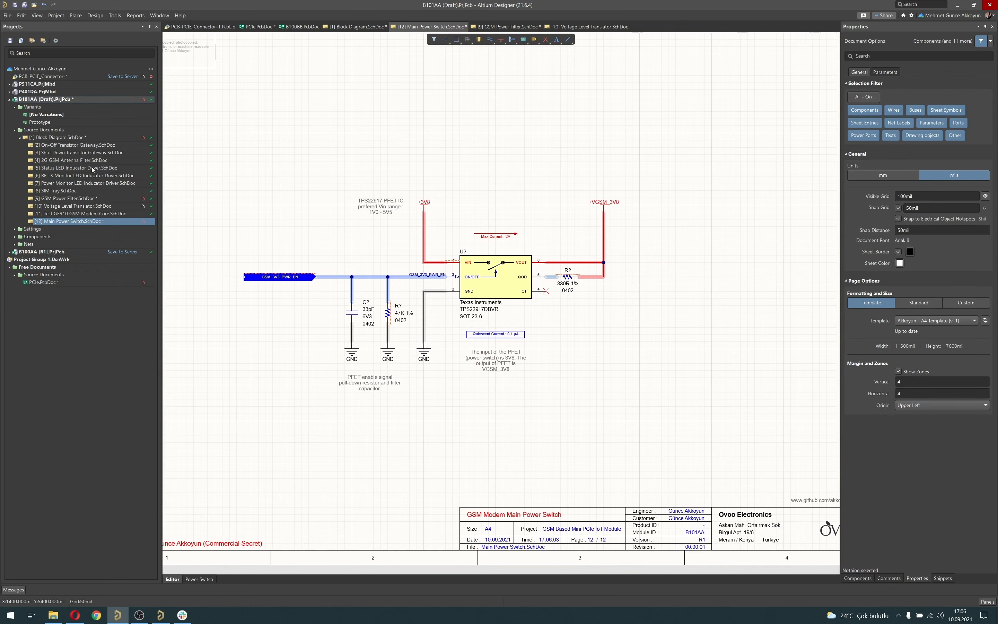
- On the On-Off Transistor Gateway sheet, copy the control signal note, the grey arrow and the "3V3 Active HIGH" text
double_click(72, 145)
scroll(364, 319, "up", 5, "ctrl")
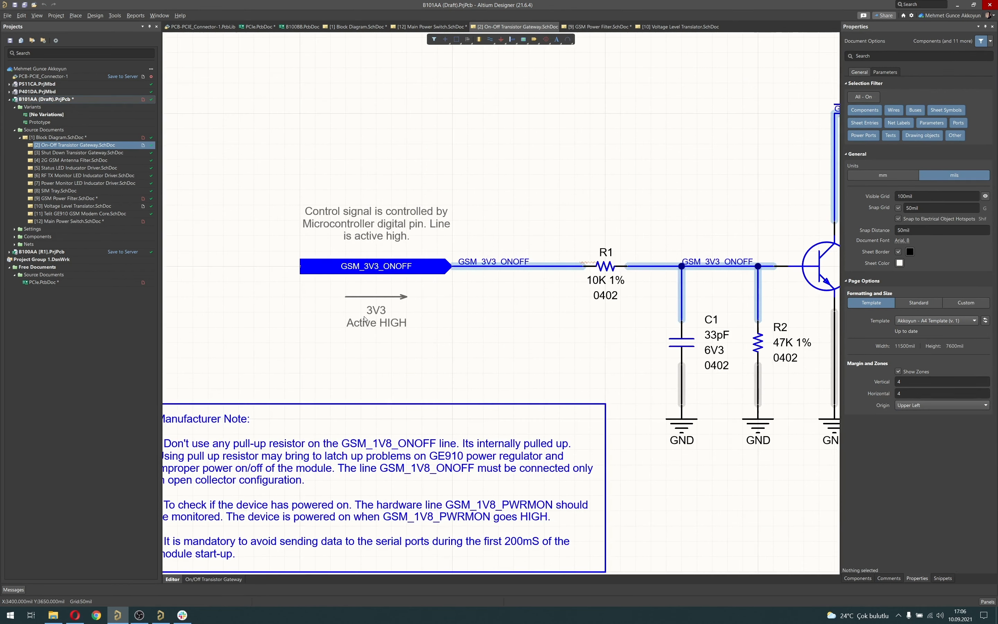
scroll(365, 319, "up", 1, "ctrl")
left_click(395, 297)
left_click(384, 314, "shift")
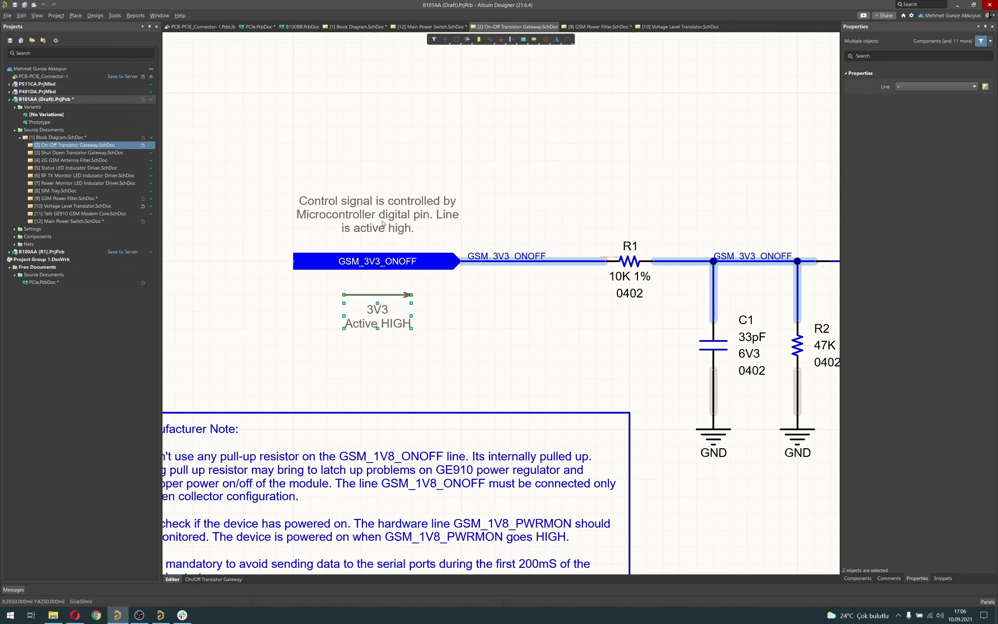
- Paste the copied notes and arrow around the GSM_3V3_PWR_EN port on the Main Power Switch sheet
double_click(68, 222)
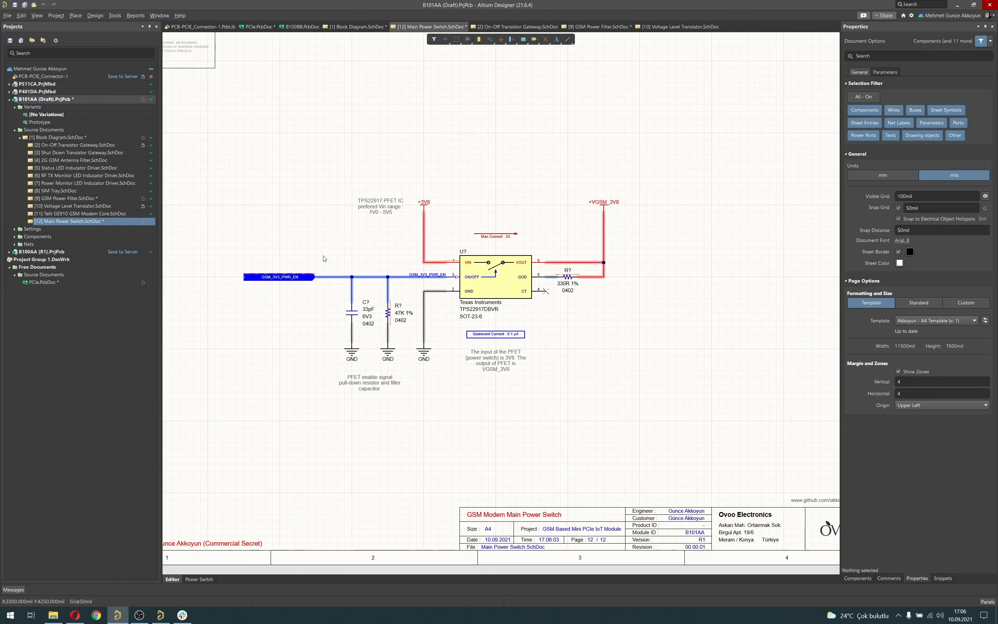
scroll(414, 265, "up", 5, "ctrl")
key("ctrl+v")
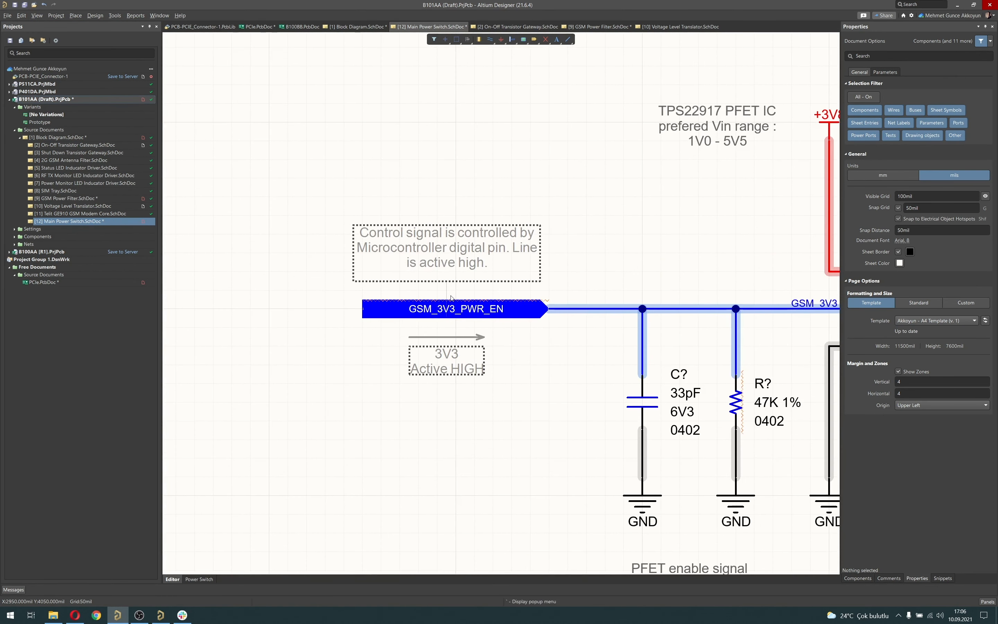
left_click(451, 296)
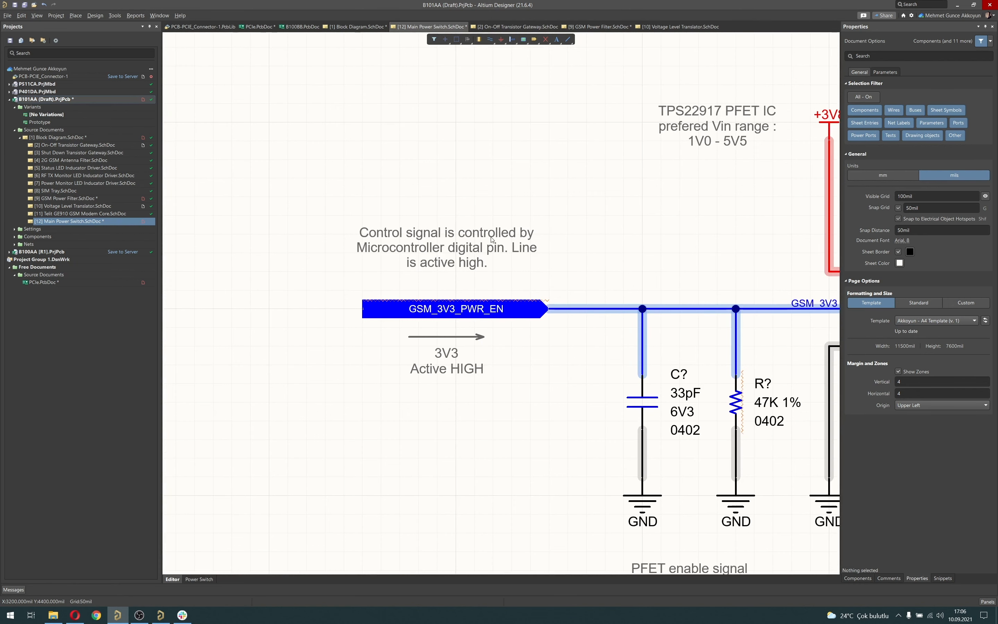
- Replace the word "Control" with "Enable" in the note above the GSM_3V3_PWR_EN port
left_click(492, 239)
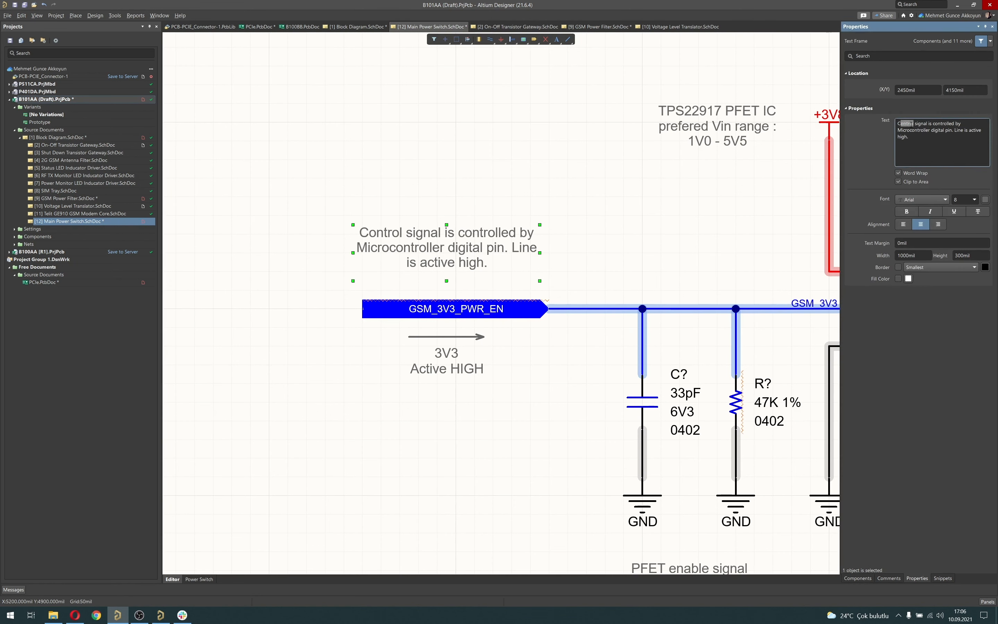
double_click(905, 124)
type("Enable")
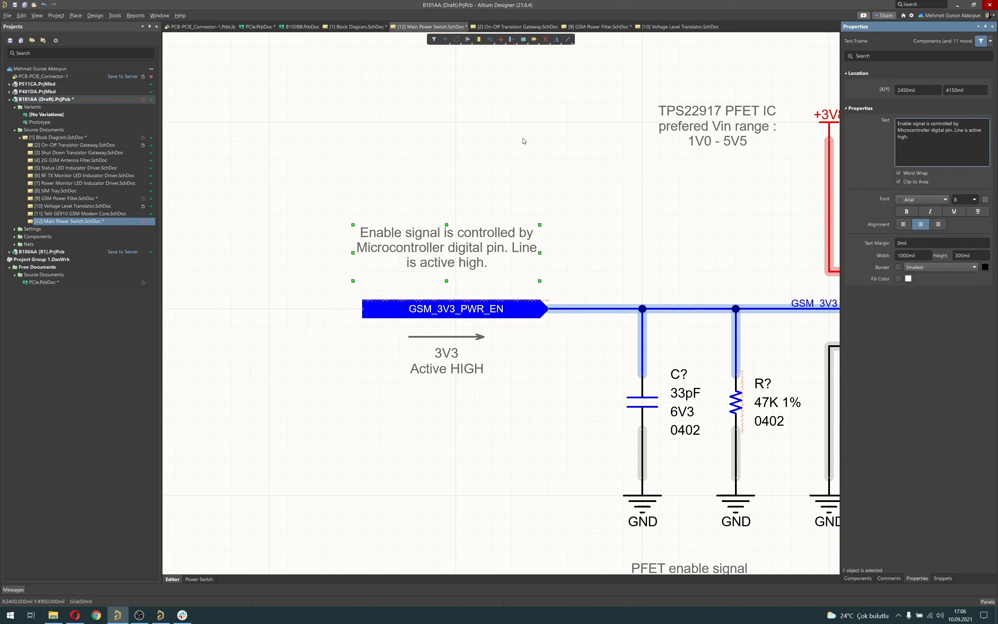
left_click(486, 150)
scroll(487, 157, "down", 5, "ctrl")
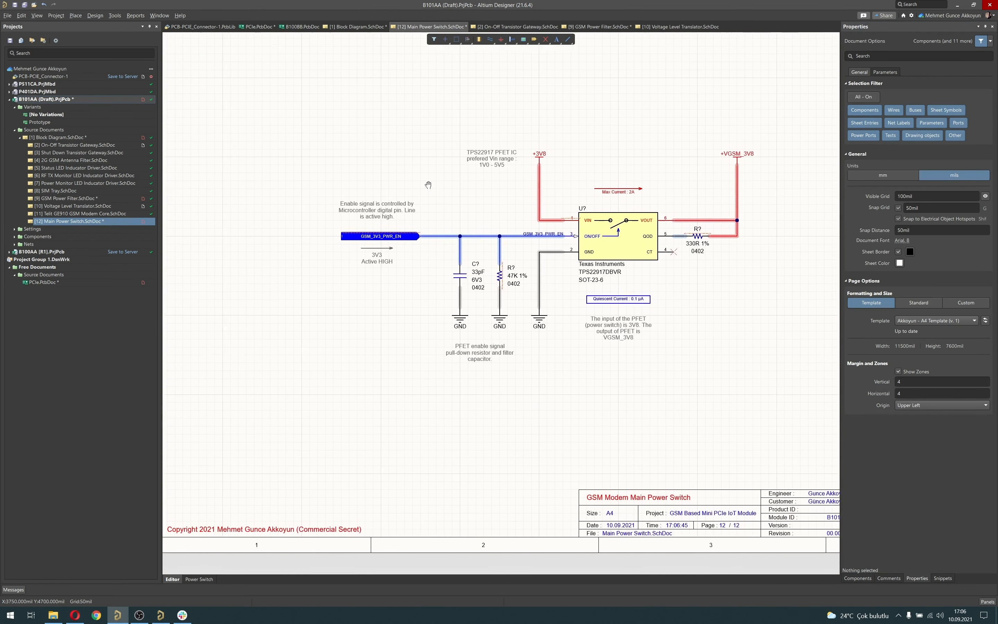
right_click_drag(497, 199, 450, 179)
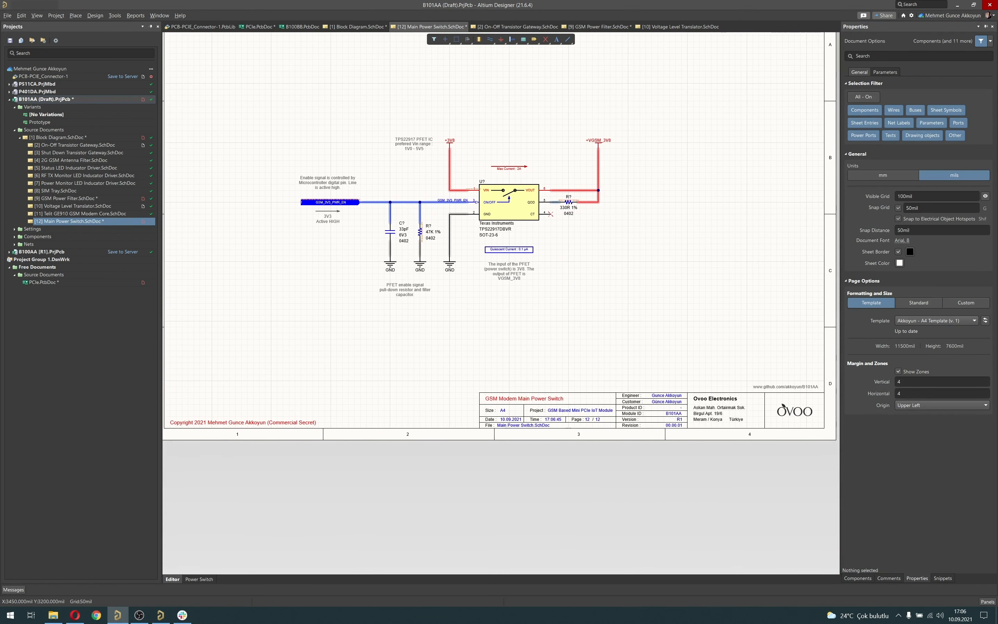
key("alt+Tab")
key("alt+Tab")
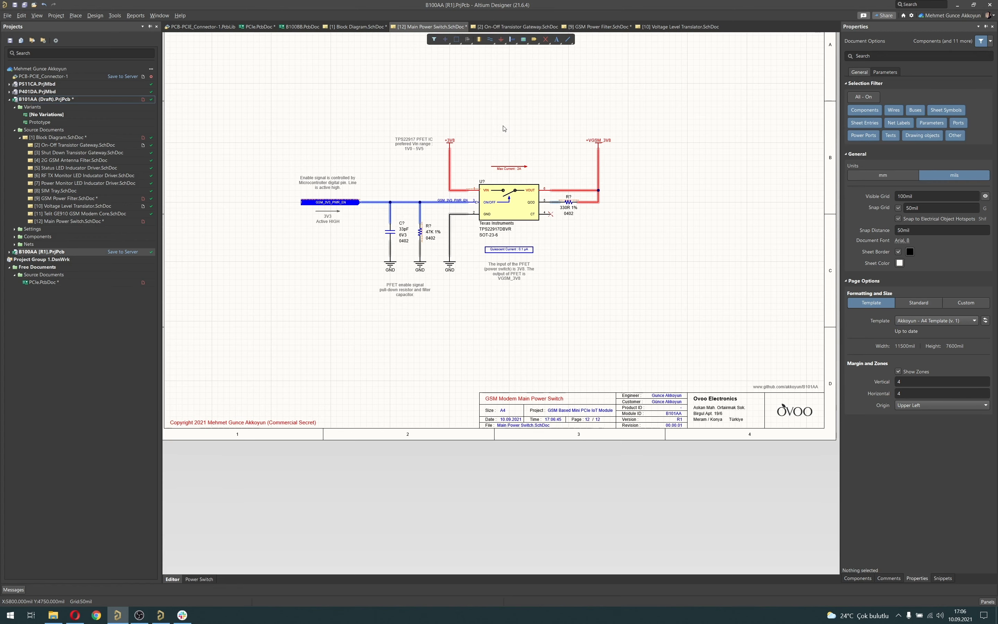
scroll(430, 217, "up", 3, "ctrl")
scroll(411, 225, "up", 2, "ctrl")
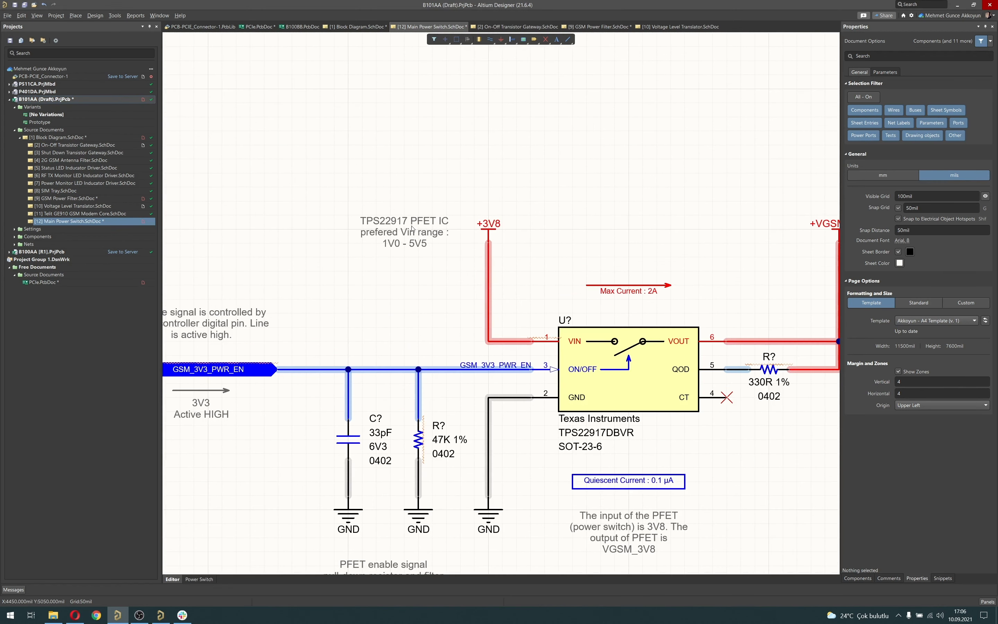
right_click_drag(422, 248, 415, 249)
- On the Voltage Level Translator sheet, copy the 100nF capacitor C23 with its +3V3 port, wires and ground symbol
double_click(79, 205)
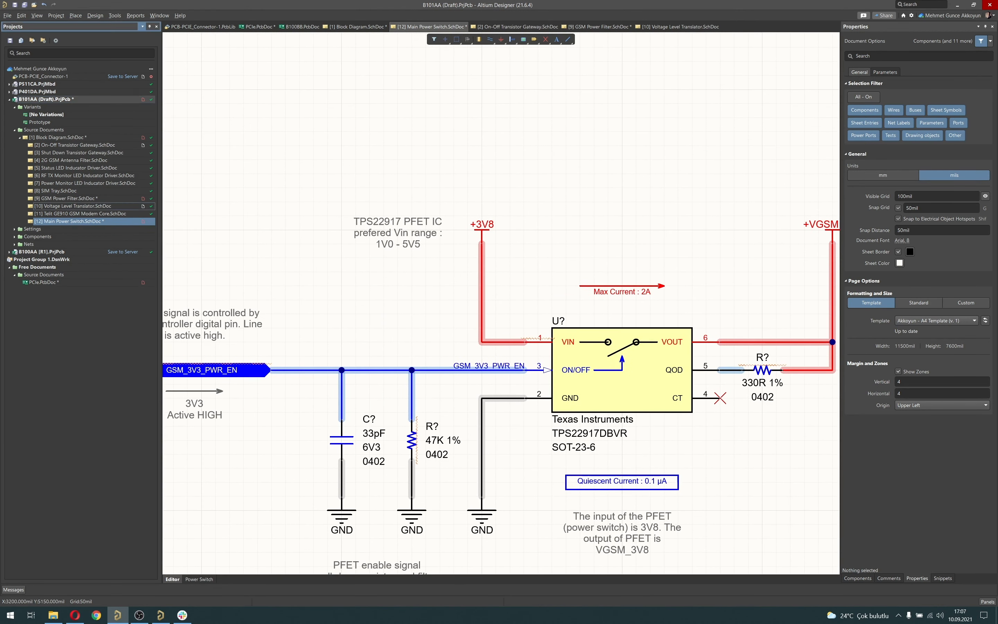
scroll(508, 141, "up", 6)
left_click_drag(508, 141, 464, 328)
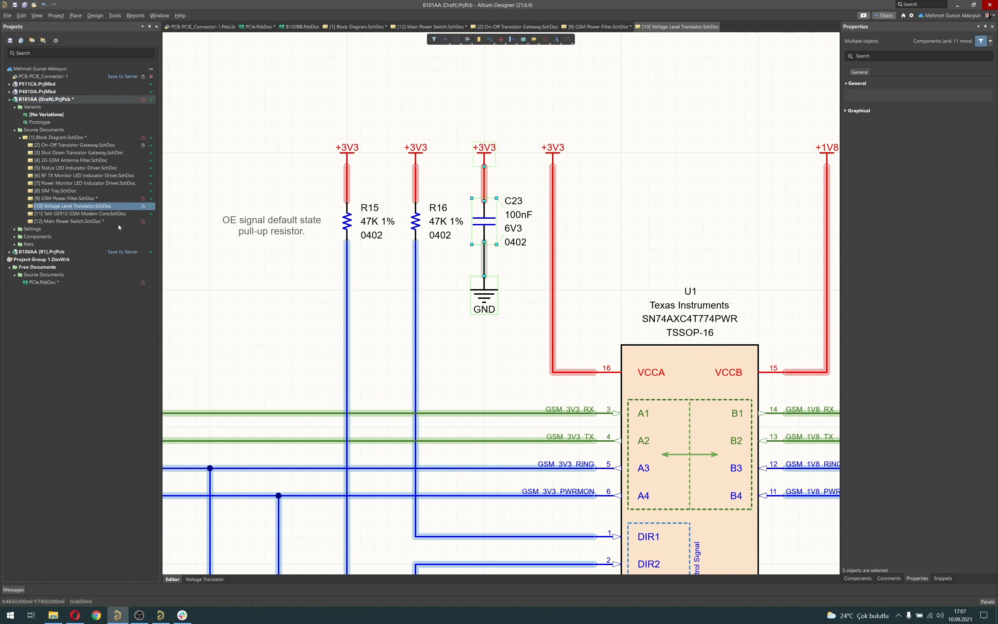
- On the Main Power Switch sheet, move the Vin range note above the +3V8 port and paste the copied capacitor circuit beside the +3V8 wire
double_click(82, 222)
left_click_drag(371, 186, 488, 152)
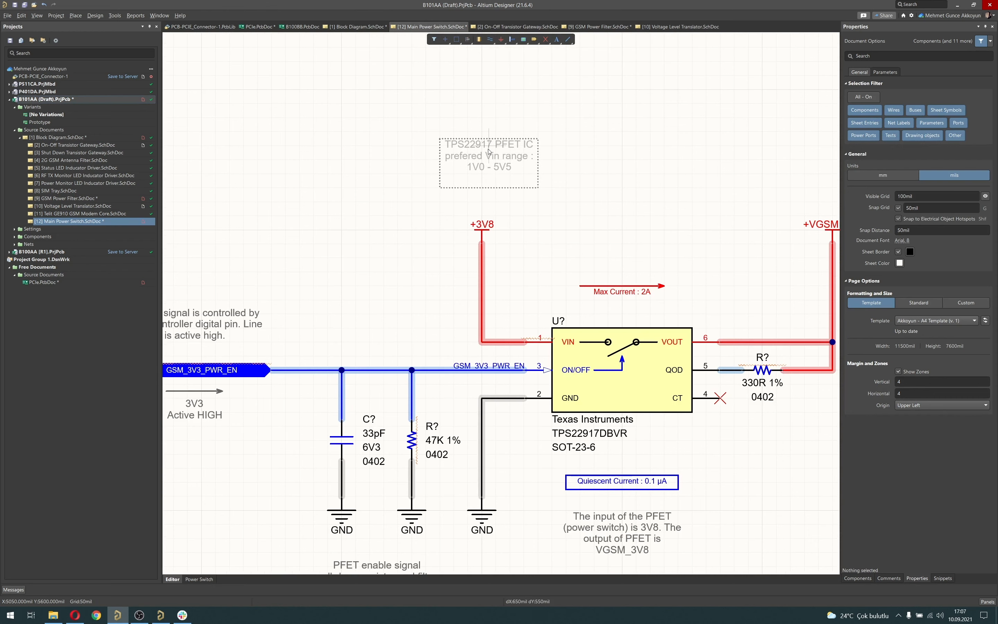
key("ctrl+v")
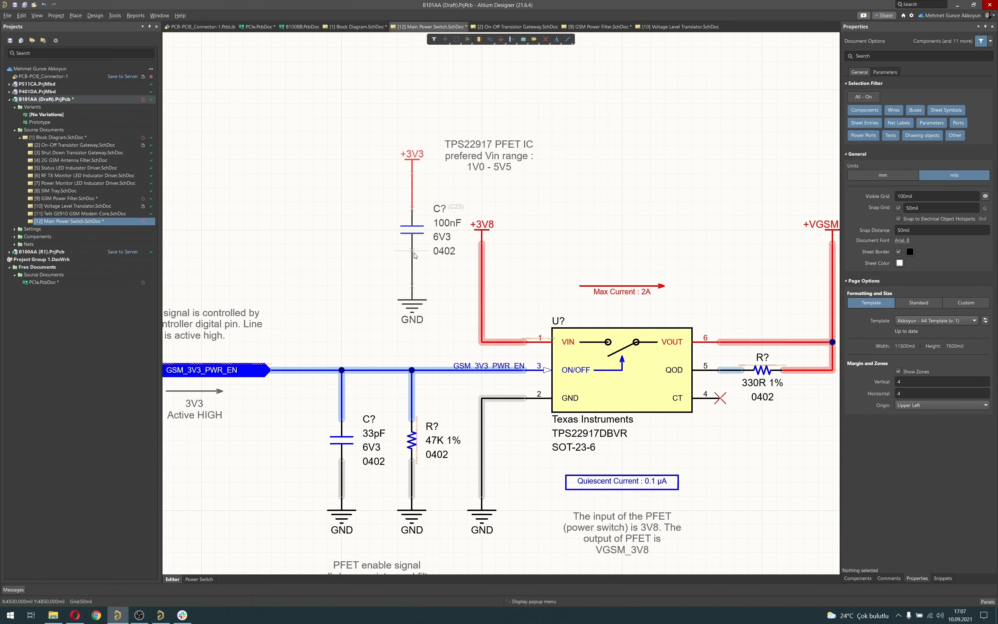
left_click(412, 251)
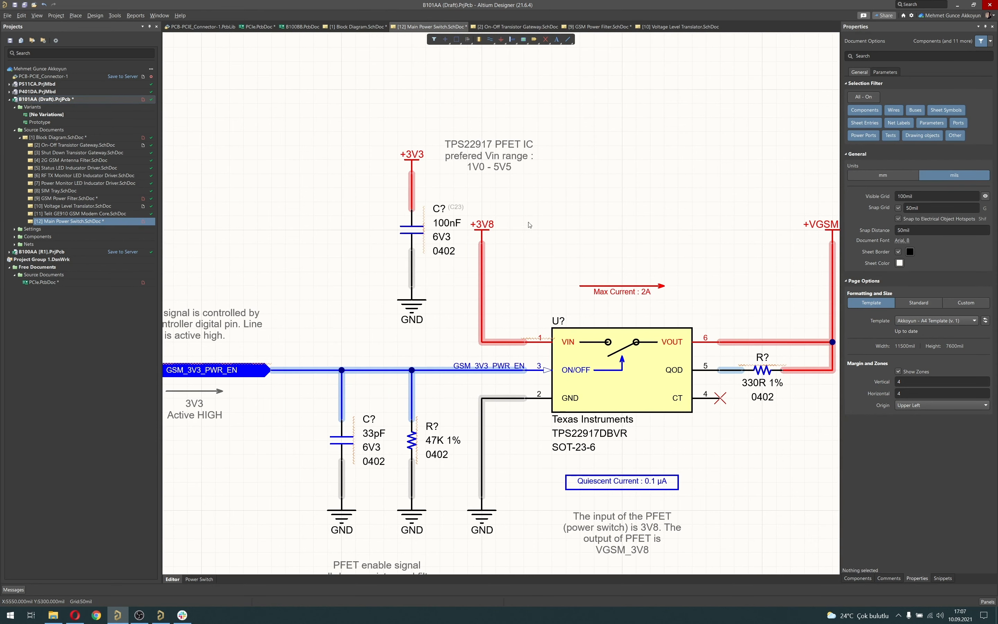
right_click_drag(454, 263, 398, 270)
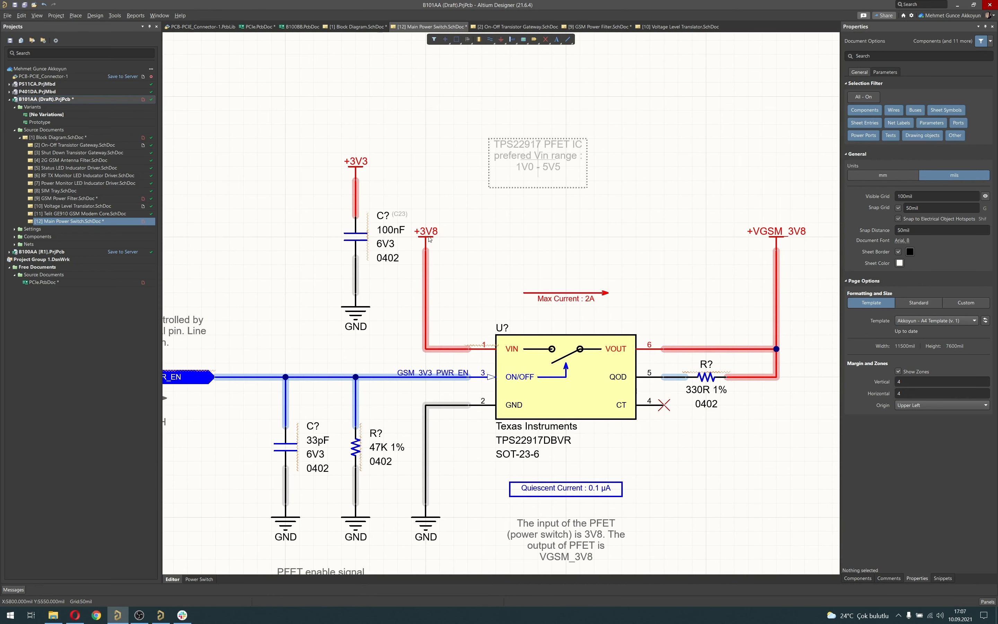
- Raise the +3V8 and +VGSM_3V8 power ports to the pasted +3V3 port's height and place the Vin range note beside the +3V8 port
left_click_drag(428, 238, 428, 169)
left_click_drag(529, 148, 503, 173)
right_click_drag(623, 213, 573, 237)
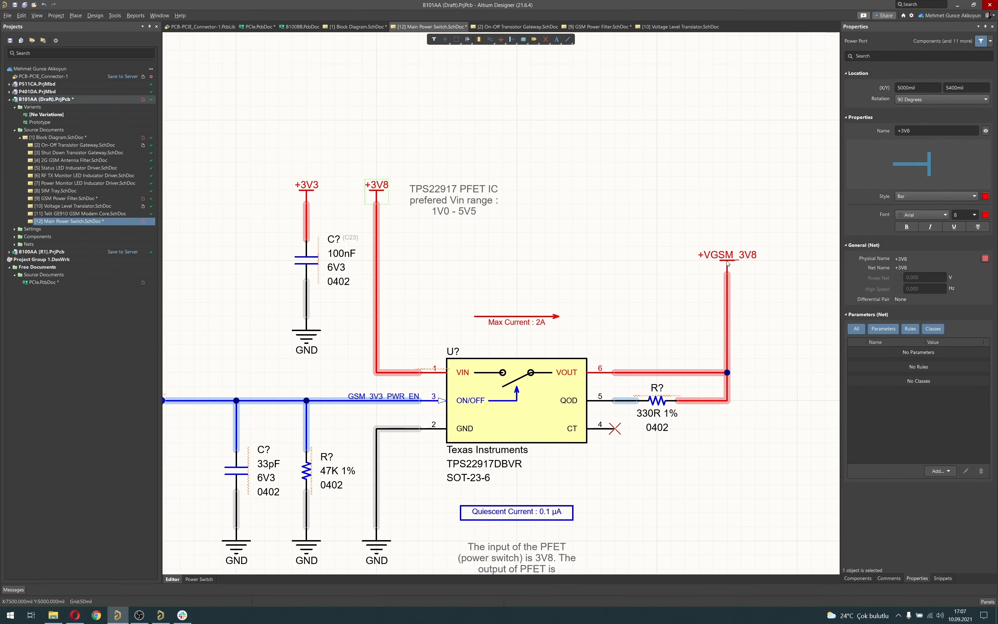
left_click_drag(727, 259, 730, 209)
left_click(638, 227)
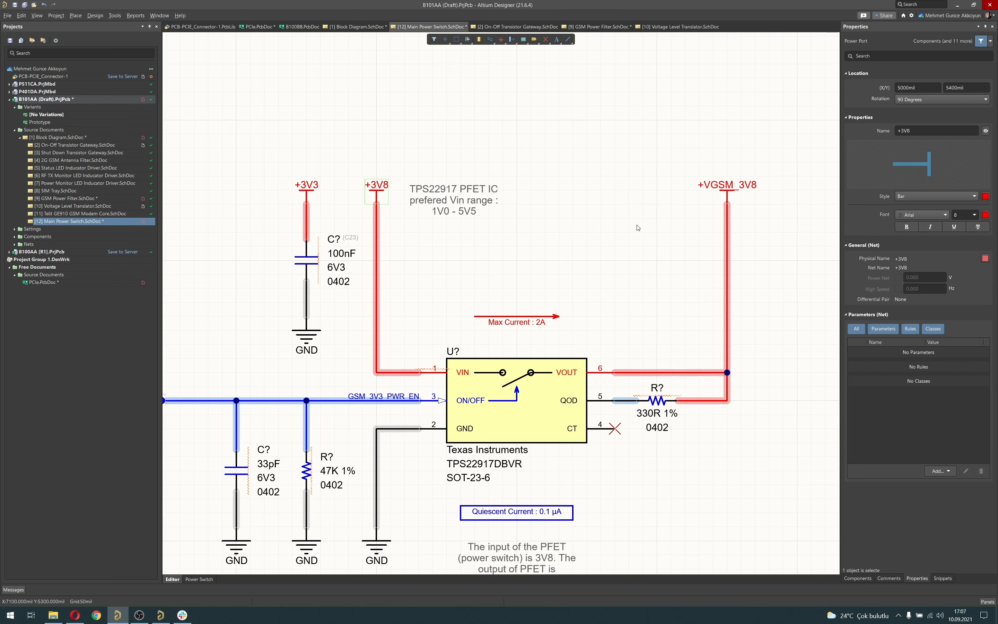
- Rename the 100nF capacitor's power port to +3V8 and save the sheet
left_click(306, 189)
left_click(939, 130)
left_click(559, 200)
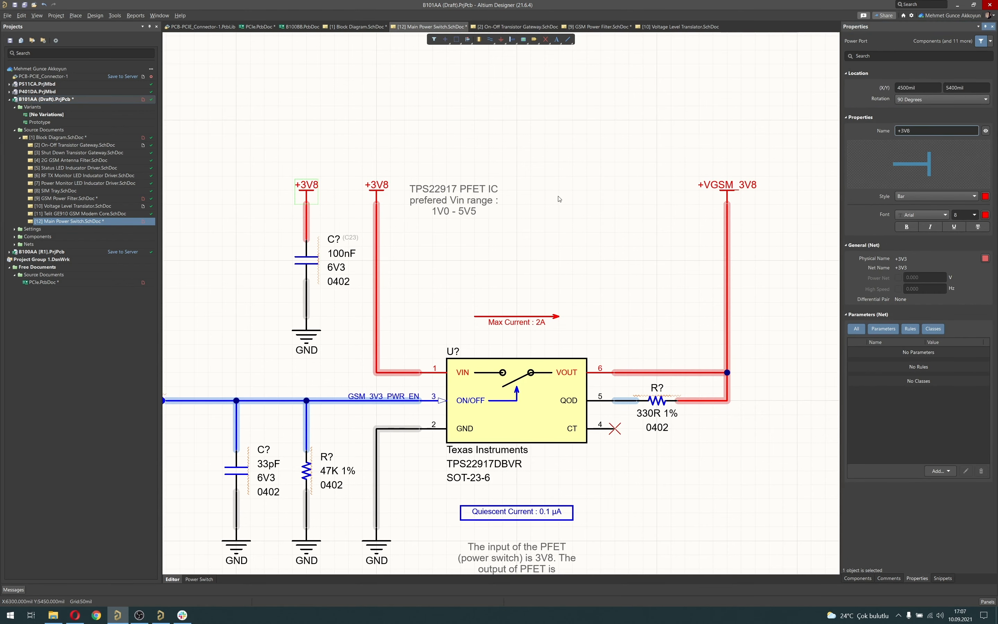
scroll(559, 199, "down", 2, "ctrl")
scroll(560, 235, "down", 2, "ctrl")
right_click_drag(575, 216, 543, 252)
scroll(543, 255, "up", 2, "ctrl")
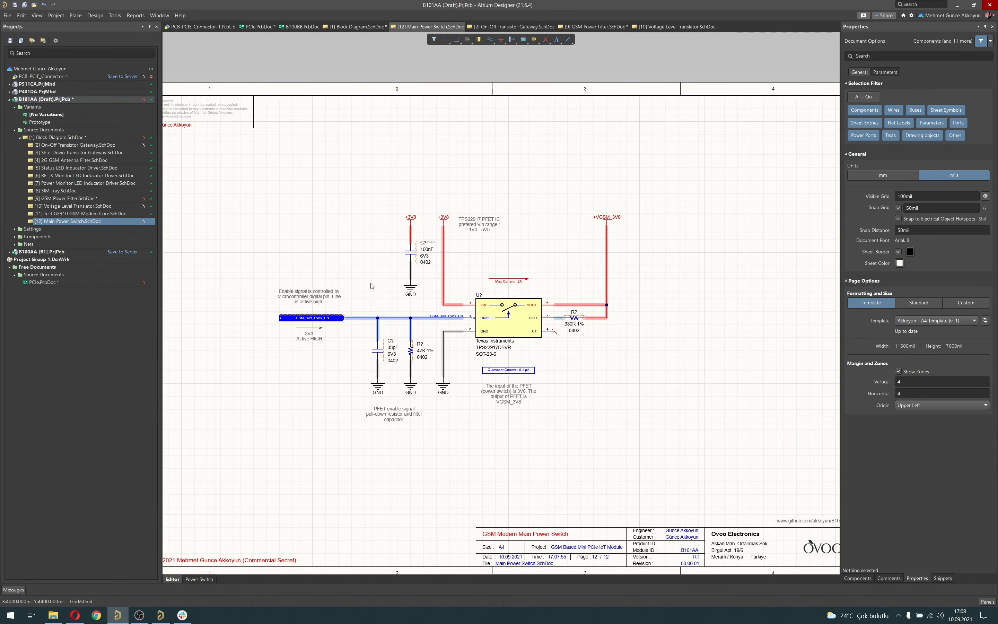
- Copy the Vin range note and paste it on the open side of the 100nF capacitor, above the enable line
scroll(495, 263, "up", 3, "ctrl")
left_click(685, 195)
scroll(523, 226, "up", 2, "ctrl")
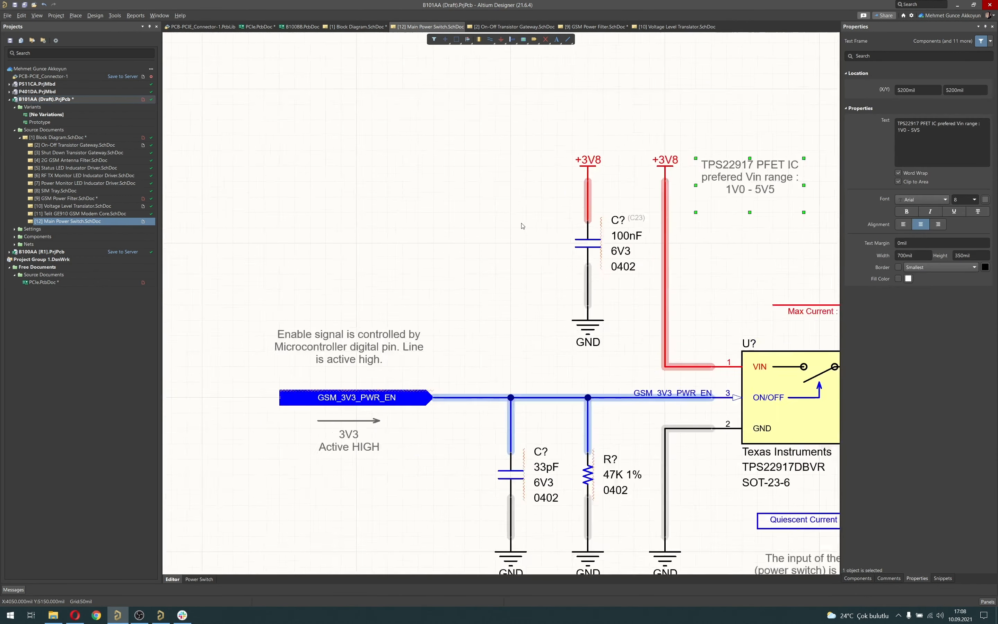
scroll(522, 226, "up", 1, "ctrl")
key("ctrl+v")
left_click(499, 267)
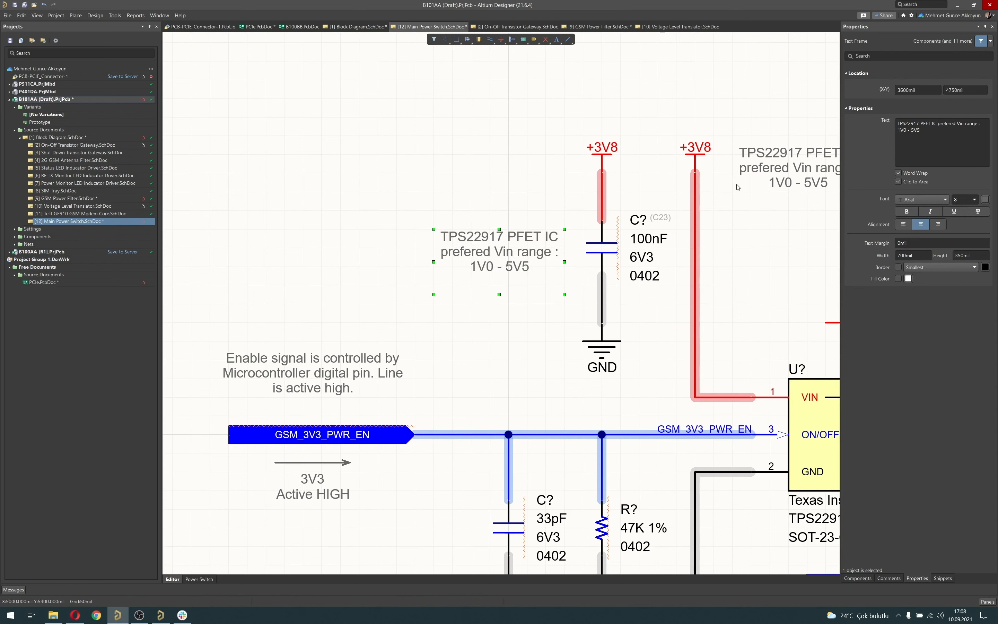
- Replace the copied note's text with "By-pass capacitor close to TPS22917 Pin-1 (Vin)."
left_click(922, 149)
type("By-pass capacitor")
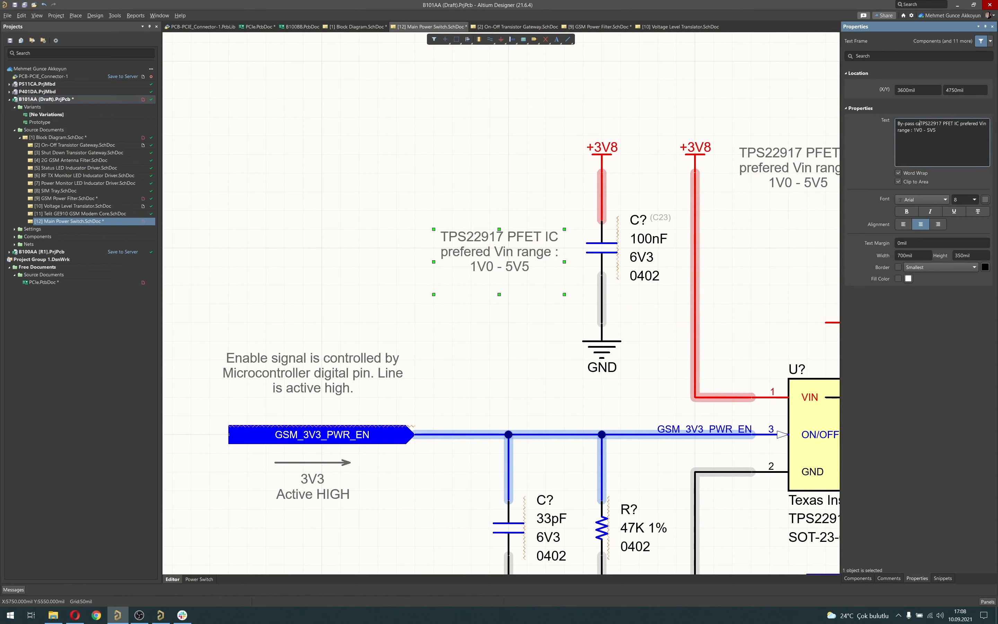
type(" close to")
key("ctrl+Right")
type("Pin-1 (Vin)")
key("Delete")
key("Delete")
key("Delete")
key("Delete")
key("ctrl+Delete")
key("ctrl+Delete")
key("ctrl+Delete")
key("ctrl+Delete")
key("ctrl+Delete")
key("ctrl+Delete")
key("ctrl+Delete")
key("ctrl+Delete")
type(".")
key("Return")
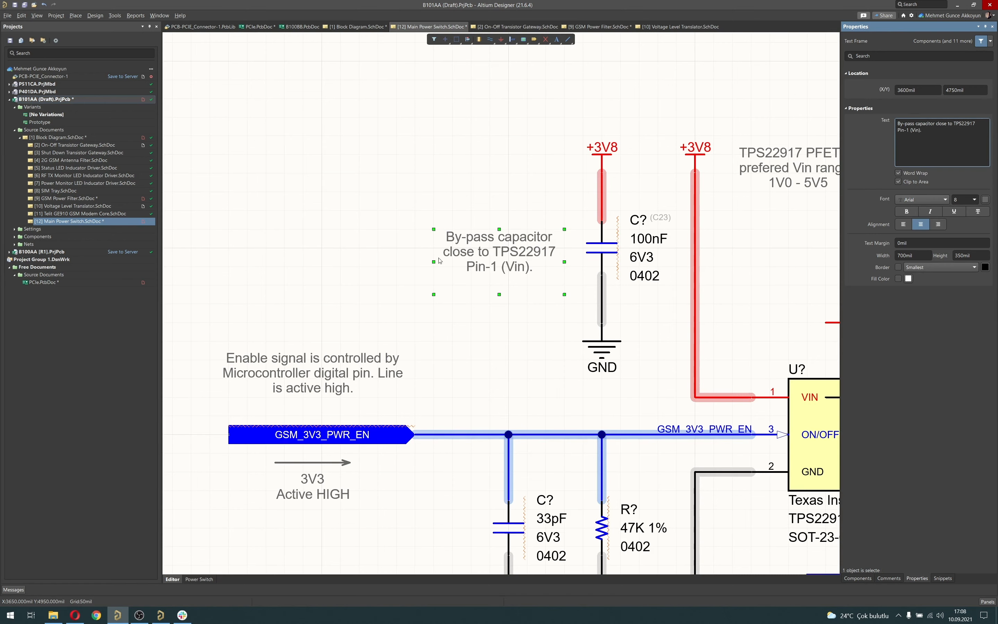
left_click(285, 224)
scroll(284, 224, "down", 5, "ctrl")
right_click_drag(465, 246, 501, 254)
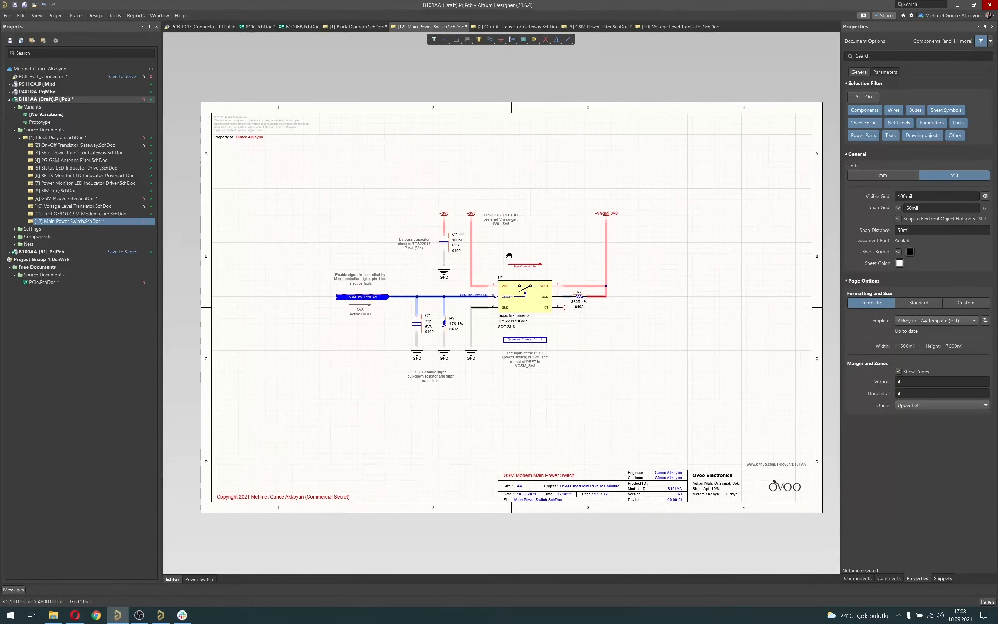
- Move the whole circuit with its notes slightly down and right within the sheet, and save the sheet
key("ctrl+s")
key("ctrl+a")
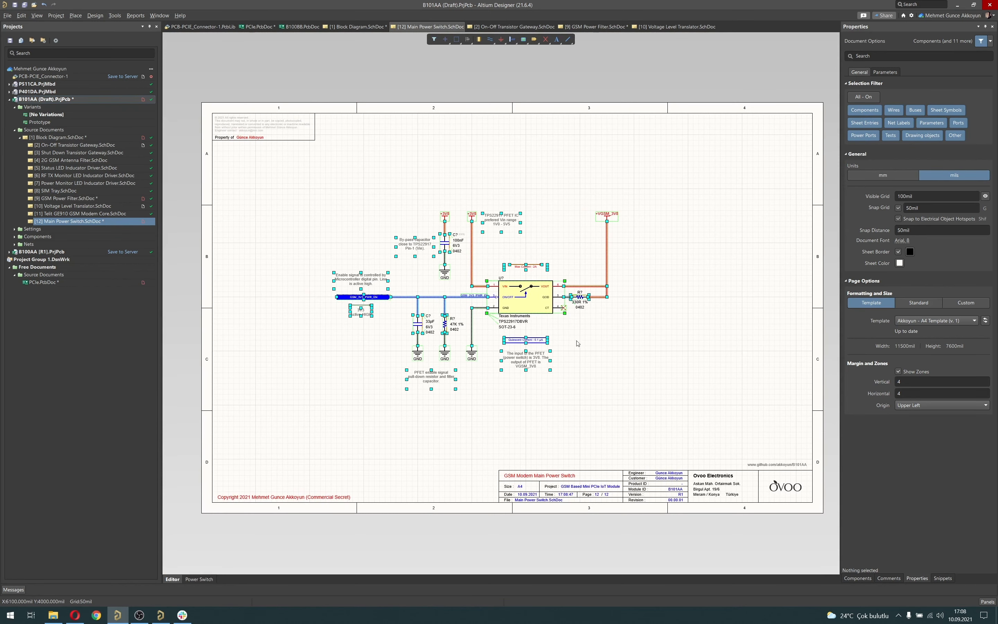
left_click_drag(524, 302, 592, 337)
left_click(684, 304)
right_click_drag(463, 255, 451, 272)
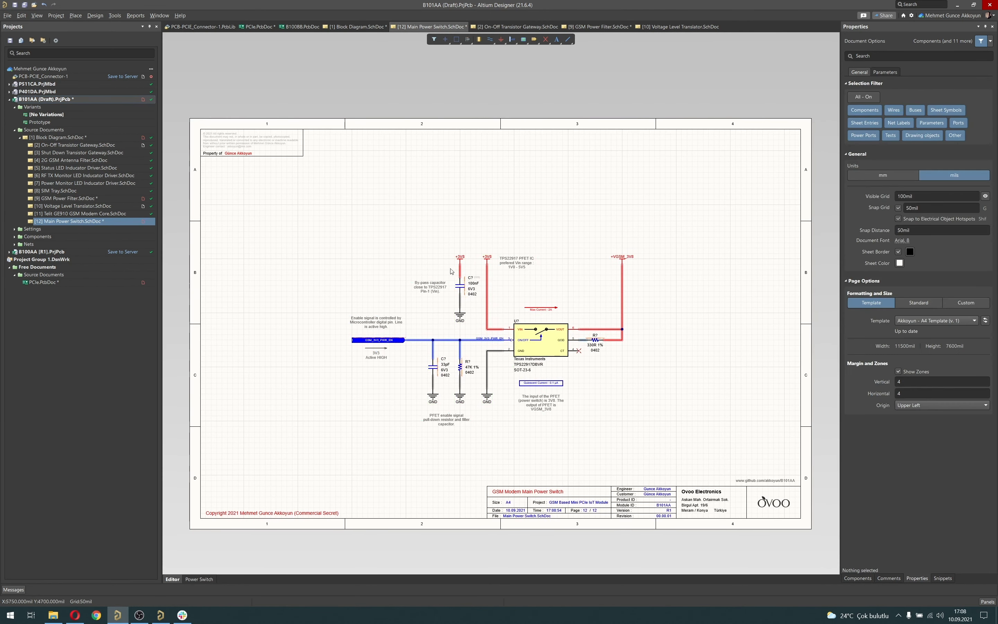
key("ctrl+s")
- Copy the framed title from the Voltage Level Translator sheet and paste it centred above the circuit on the Main Power Switch sheet
left_click(675, 26)
right_click_drag(629, 205, 512, 355)
left_click(336, 162)
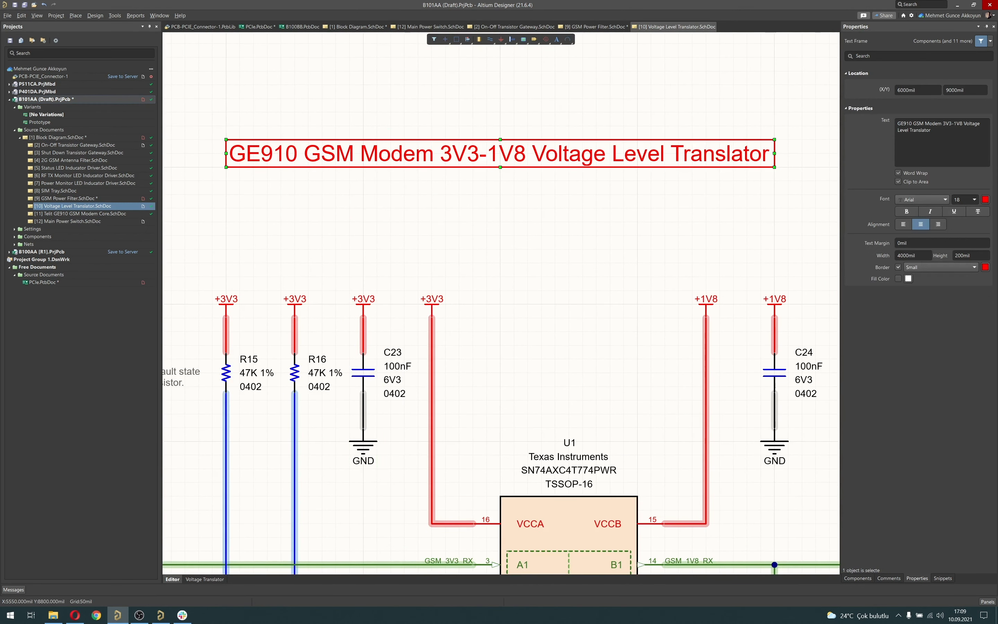
key("ctrl+c")
left_click(429, 26)
key("ctrl+v")
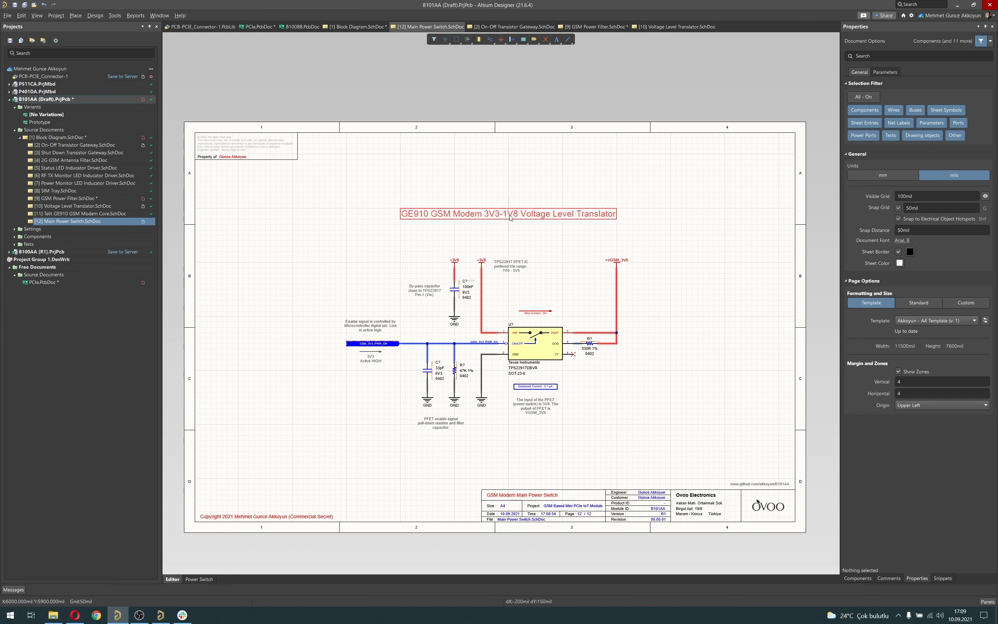
left_click(510, 217)
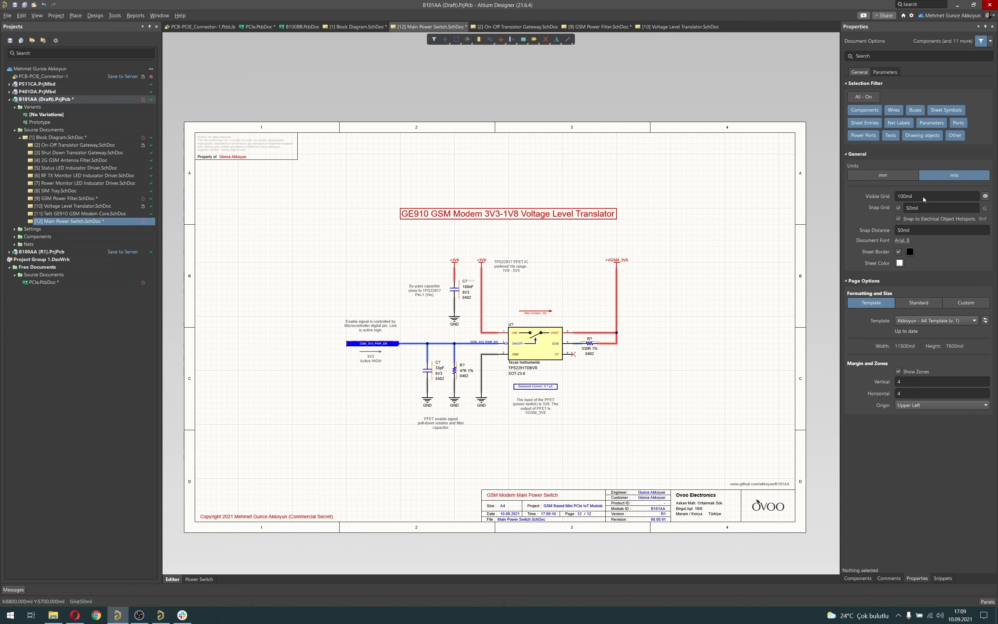
- Replace the pasted title's text with "Module Main Power Switch" and save the sheet
left_click(926, 128)
key("ctrl+a")
type("Module Main Power ")
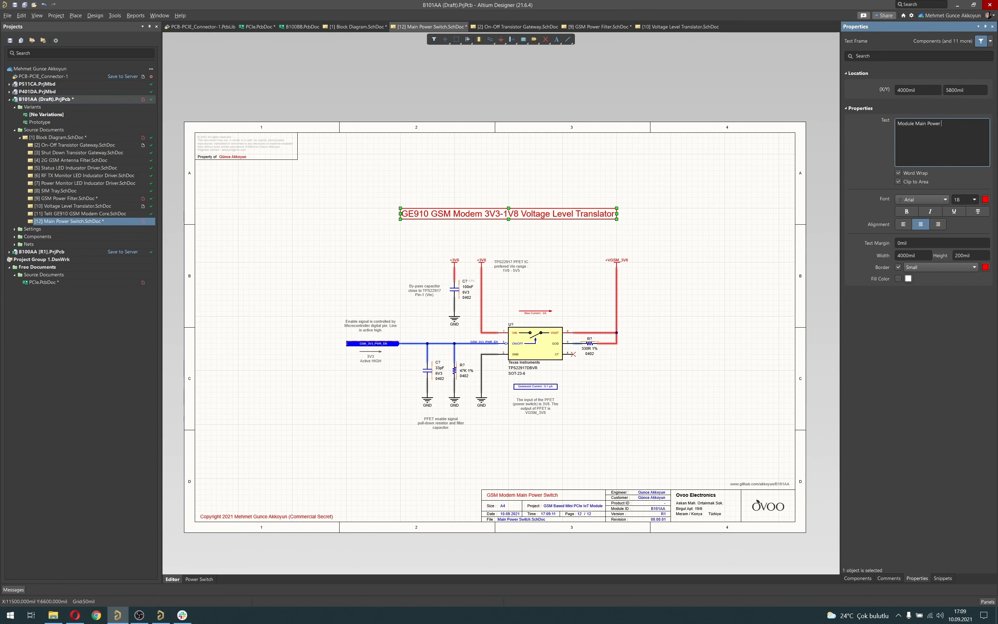
type("Switch")
key("Return")
left_click(695, 205)
scroll(564, 301, "up", 2, "ctrl")
right_click_drag(542, 306, 572, 270)
key("ctrl+s")
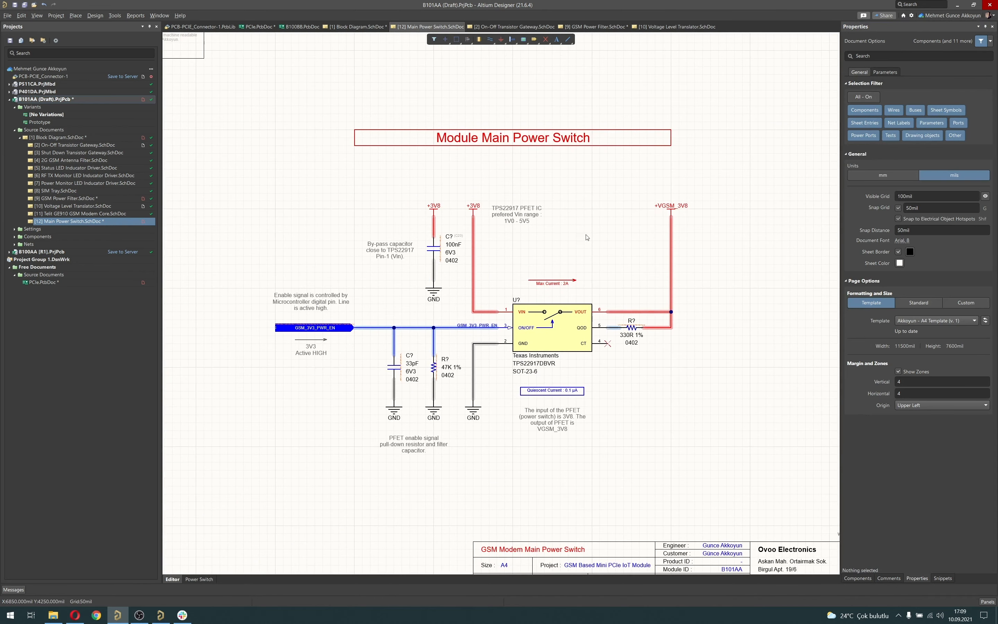
- Annotate the schematic's unassigned component designators, accept the designator changes, and save the sheet
scroll(587, 237, "down", 3, "ctrl")
left_click(103, 18)
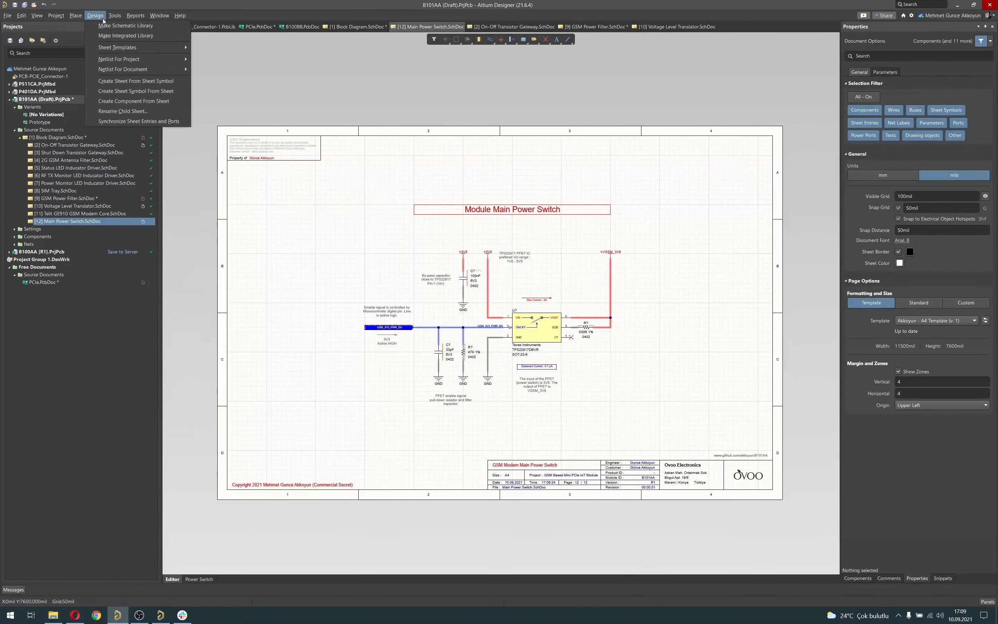
mouse_move(157, 99)
left_click(264, 130)
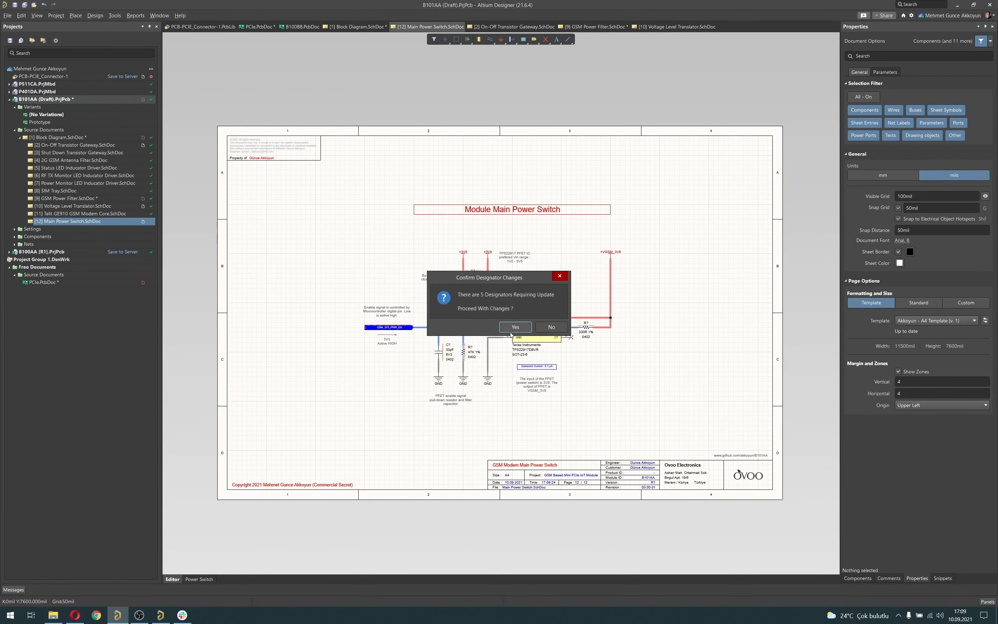
left_click(515, 327)
key("ctrl+s")
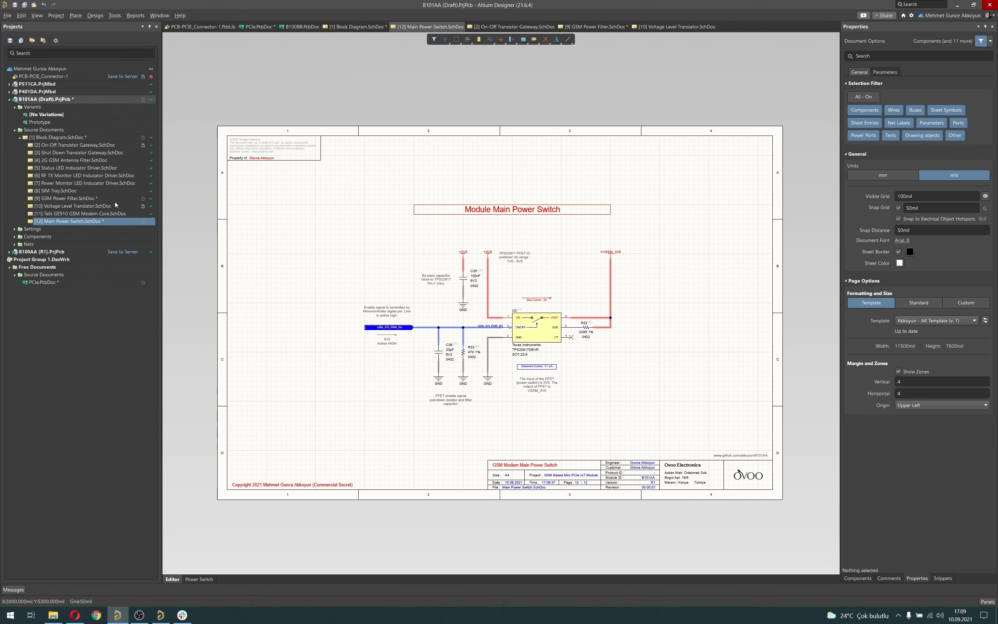
- Copy a Track Width directive from the GSM Power Filter sheet and place it on the load switch's +VGSM_3V8 output wire and +3V8 input wire
left_click(115, 198)
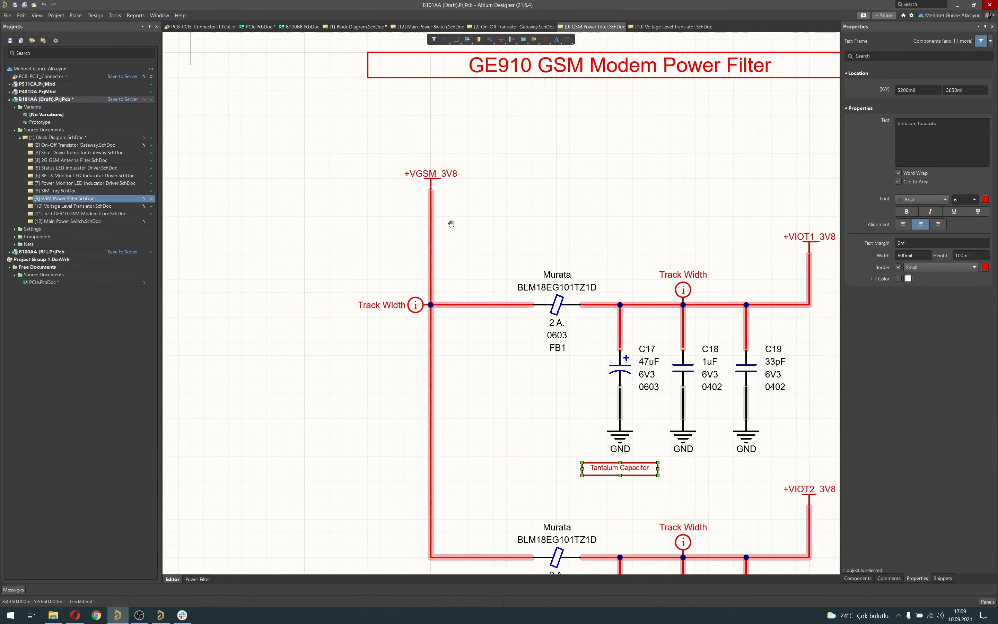
left_click(603, 281)
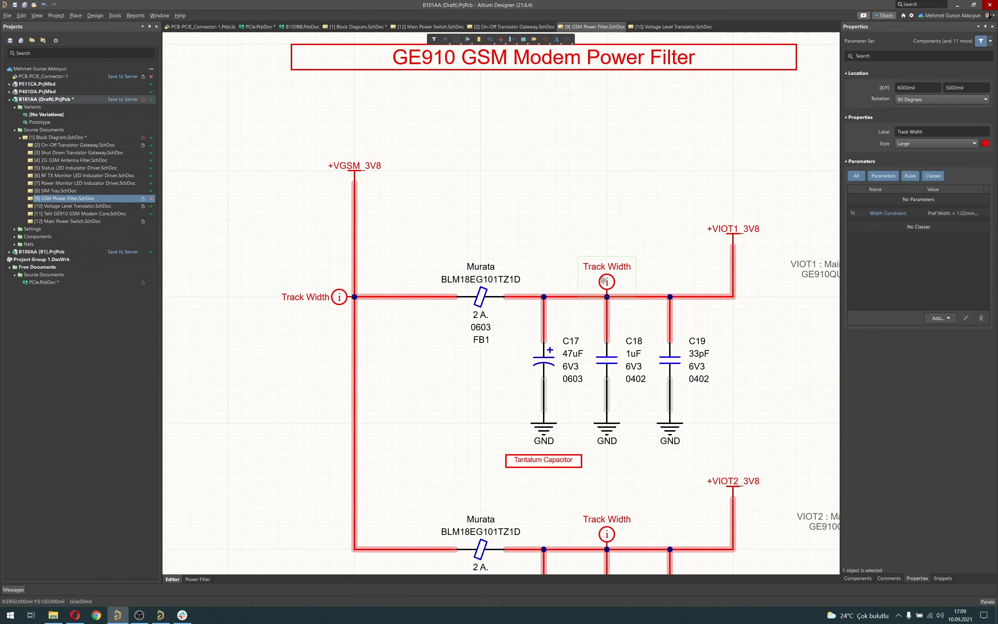
left_click(98, 222)
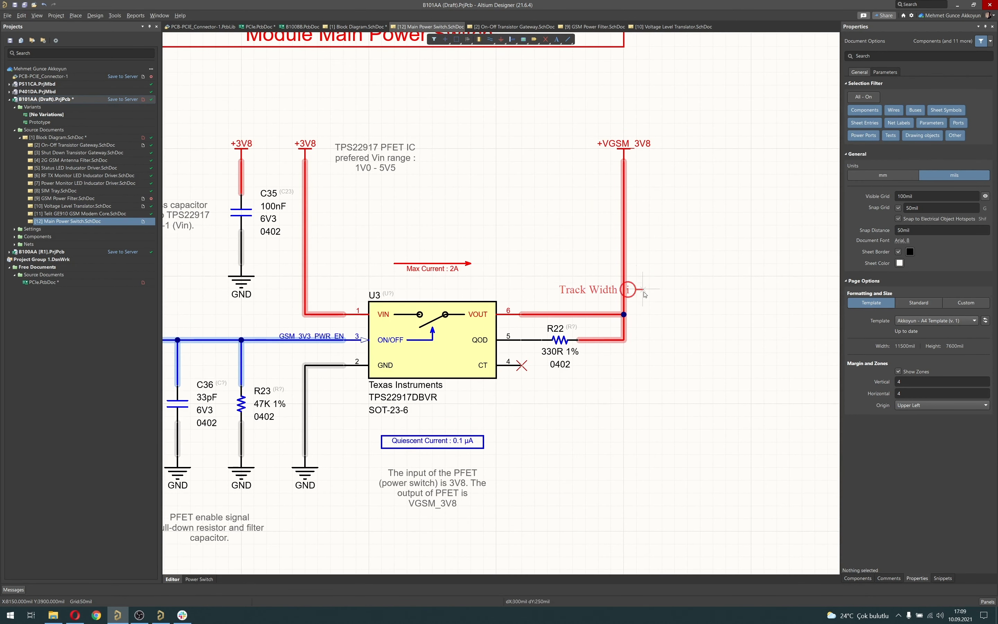
left_click(623, 276)
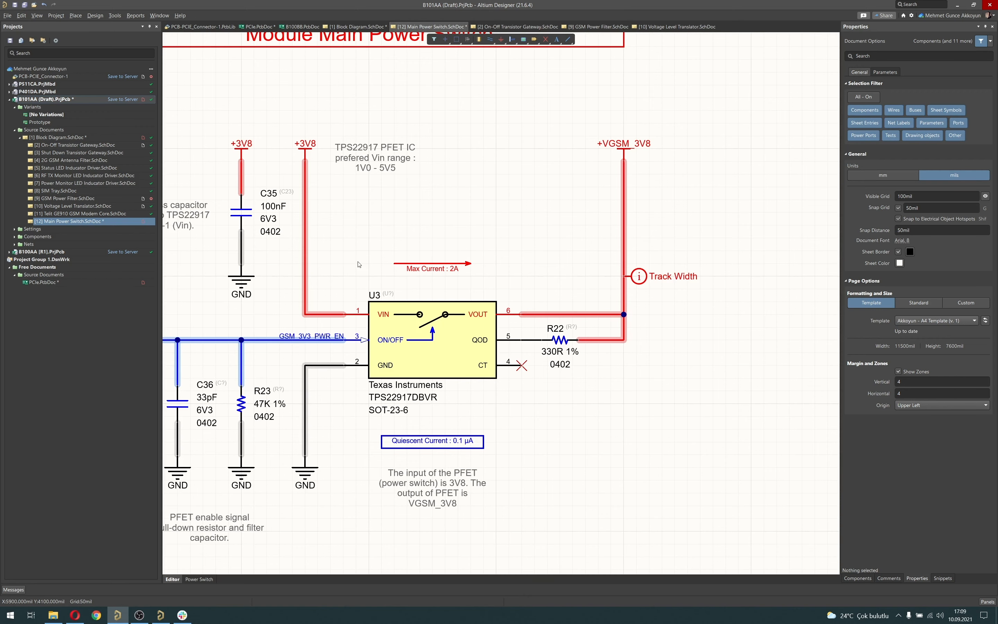
right_click_drag(402, 263, 443, 271)
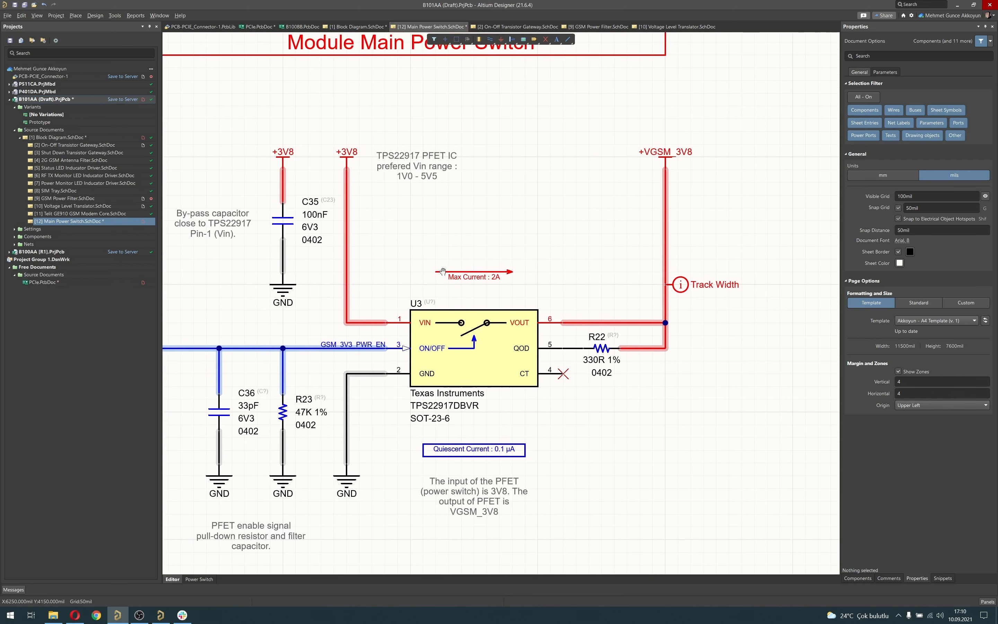
left_click(362, 285)
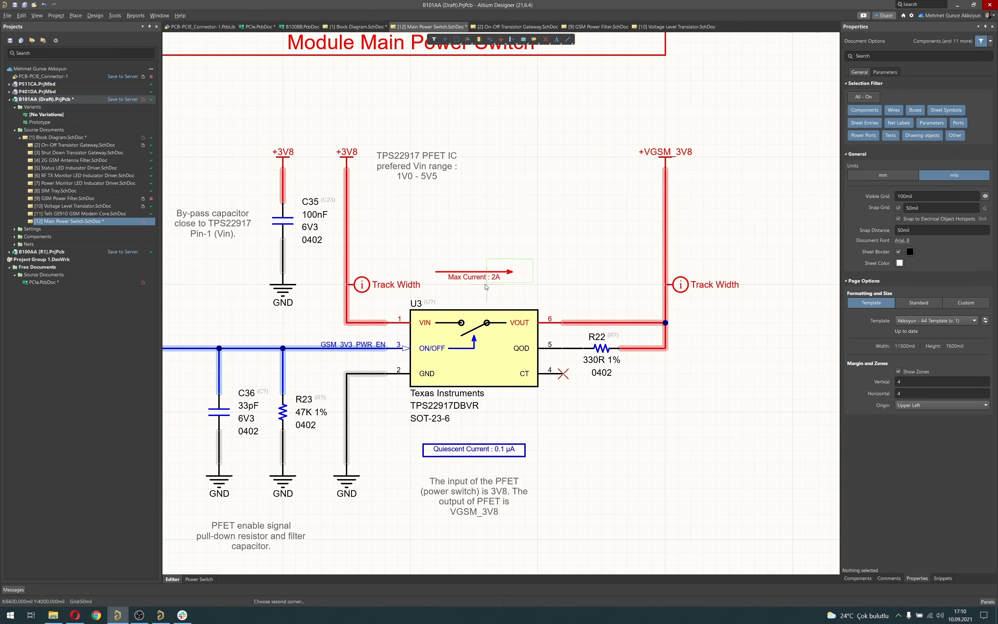
- Move the Max Current arrow and its label higher above the load switch, and save the sheet
left_click_drag(473, 283, 477, 237)
left_click(538, 275)
scroll(539, 276, "down", 4, "ctrl")
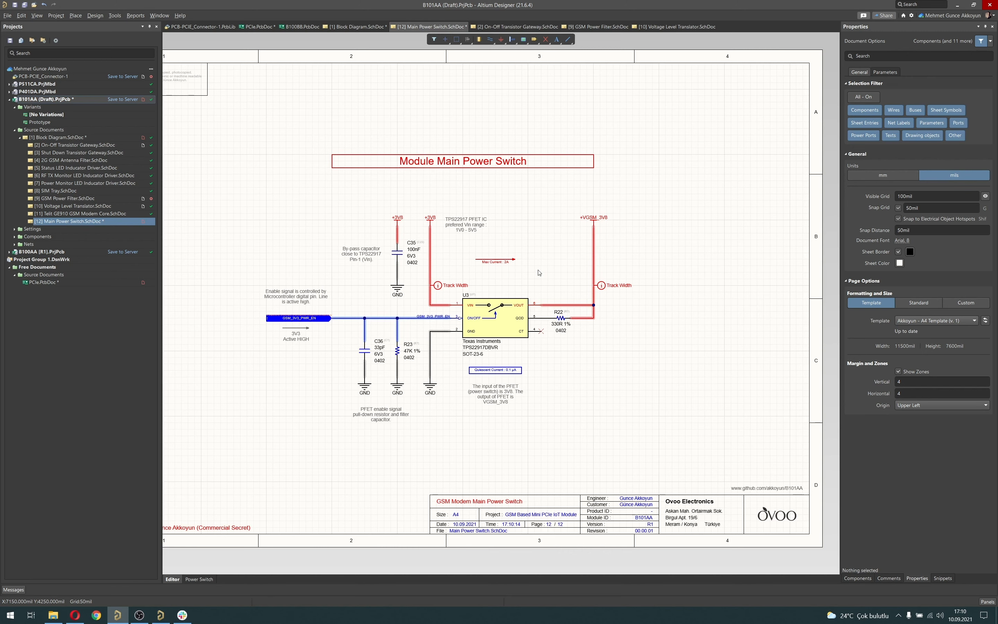
right_click_drag(568, 249, 595, 280)
scroll(606, 264, "down", 2, "ctrl")
key("ctrl+s")
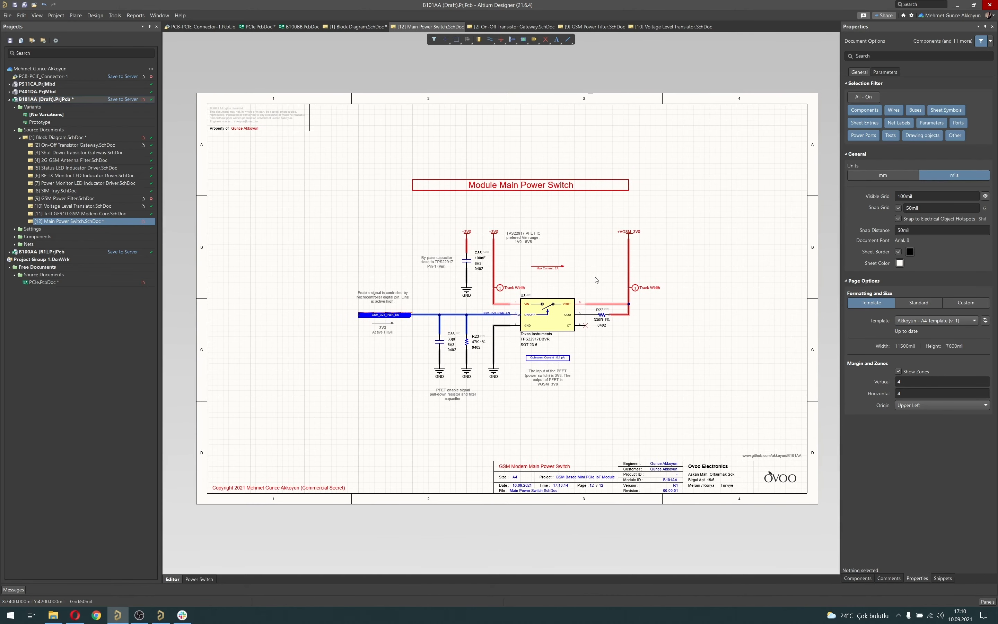
- Open the Block Diagram sheet and deselect the Power Switch sheet symbol
left_click(60, 137)
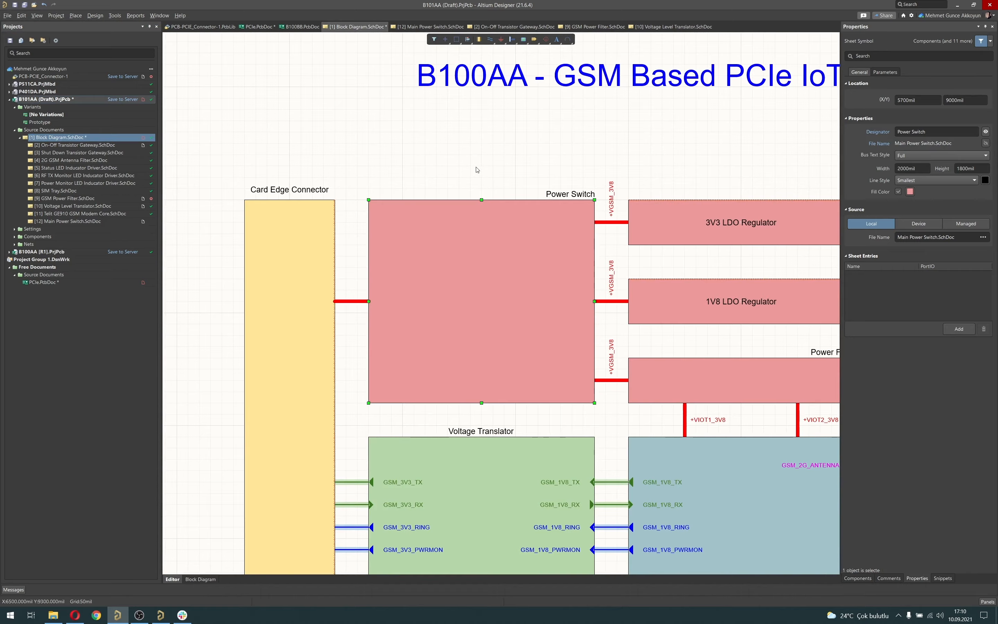
left_click(477, 170)
scroll(557, 191, "down", 4, "ctrl")
right_click_drag(651, 238, 545, 184)
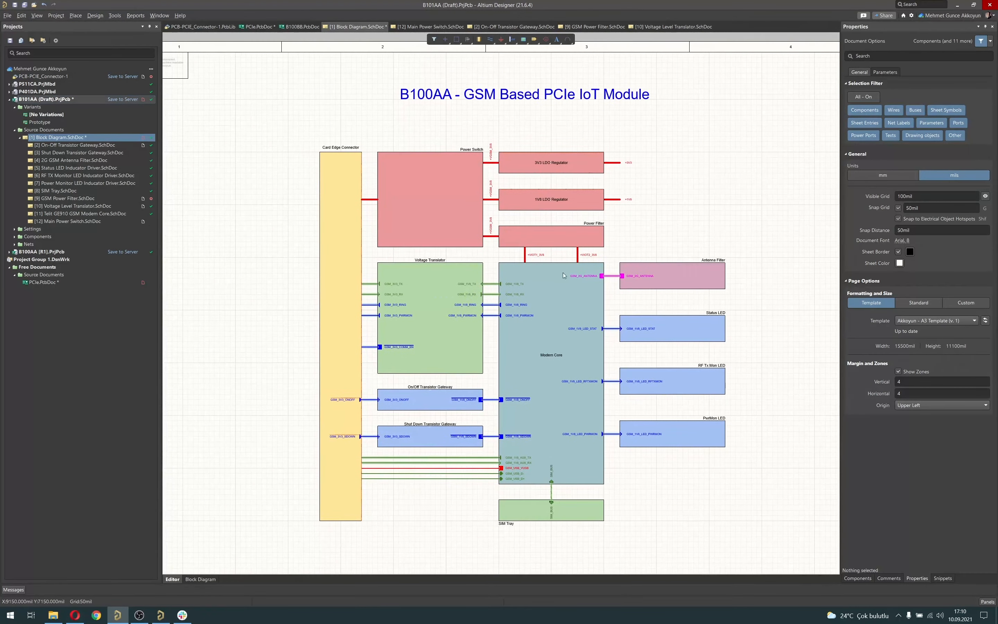